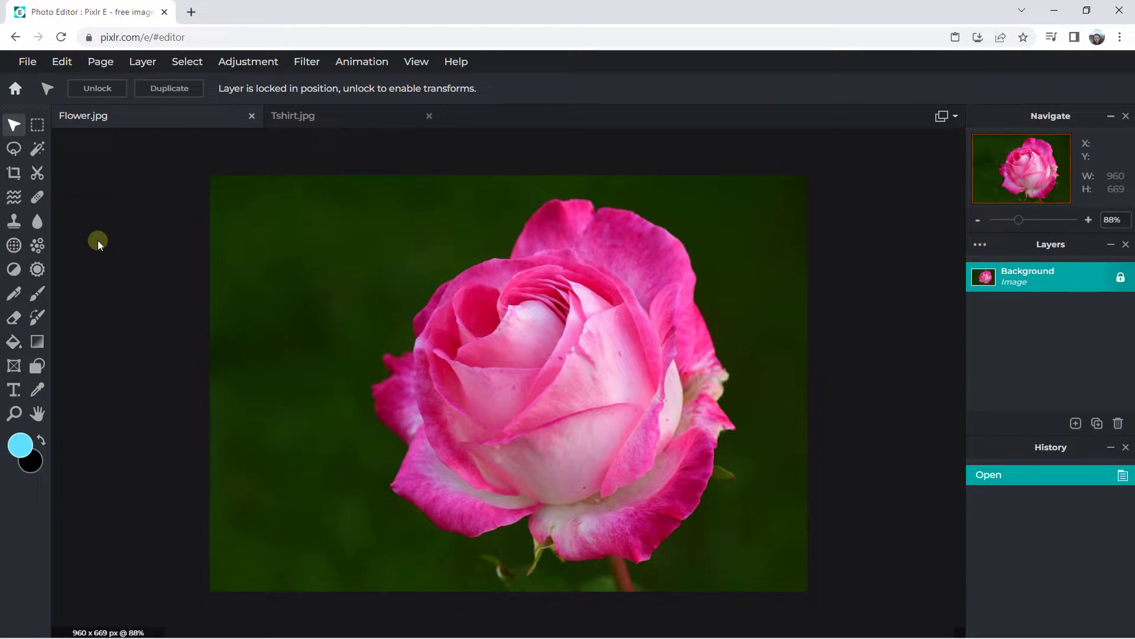
Scroll the view of the opened rose photo
scroll(658, 336, up, 3)
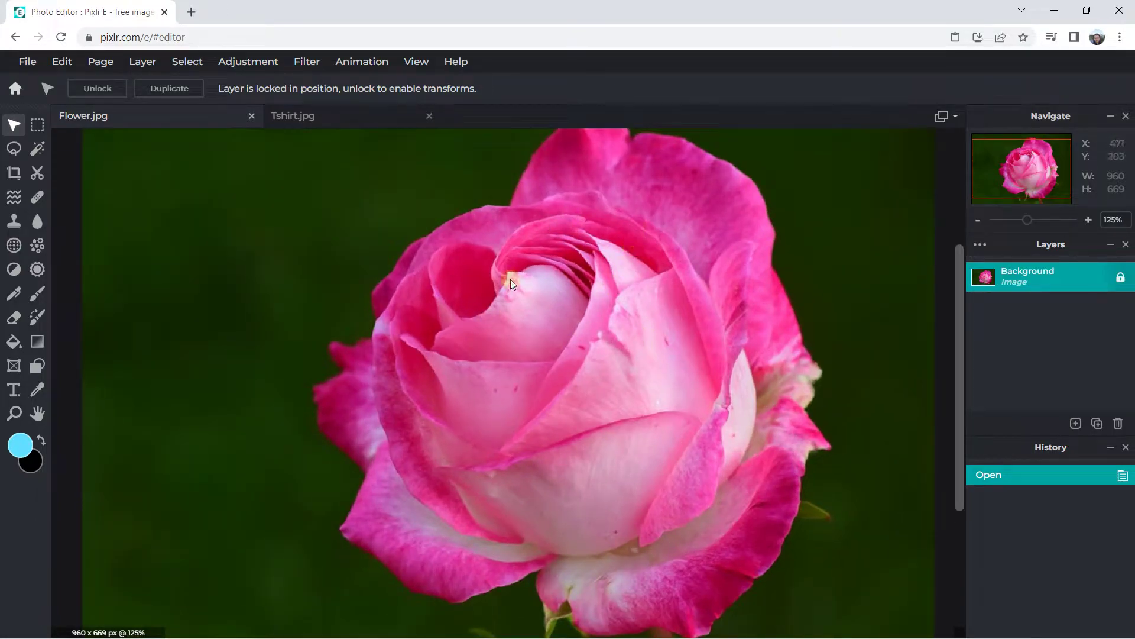
Glance at the T-shirts image, then return to the rose photo
click(325, 118)
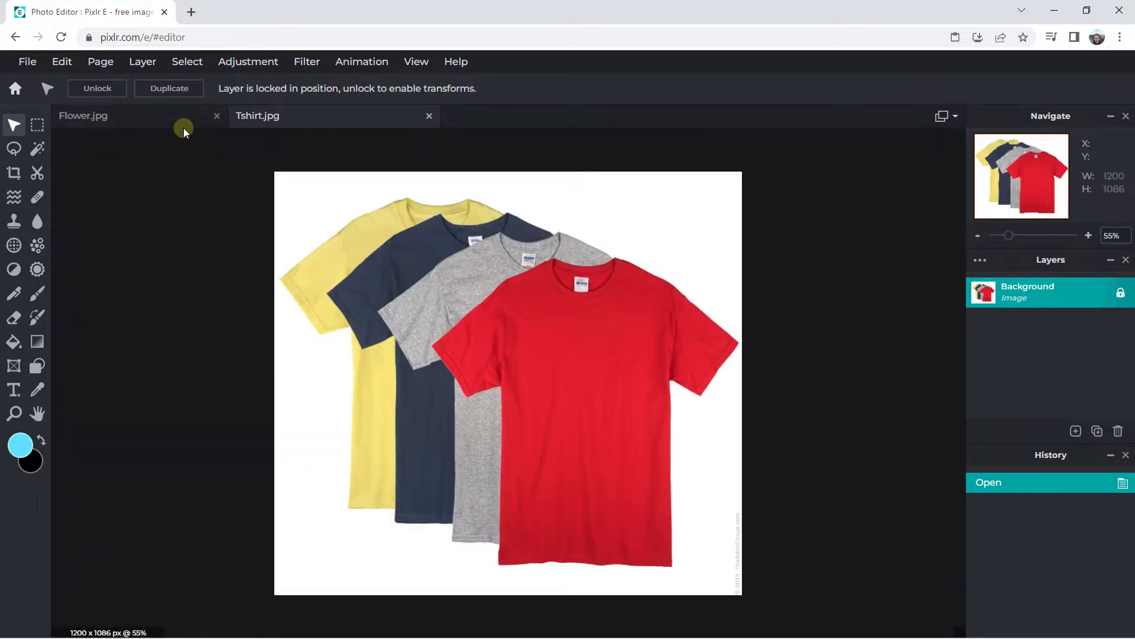
click(168, 117)
scroll(590, 389, up, 1)
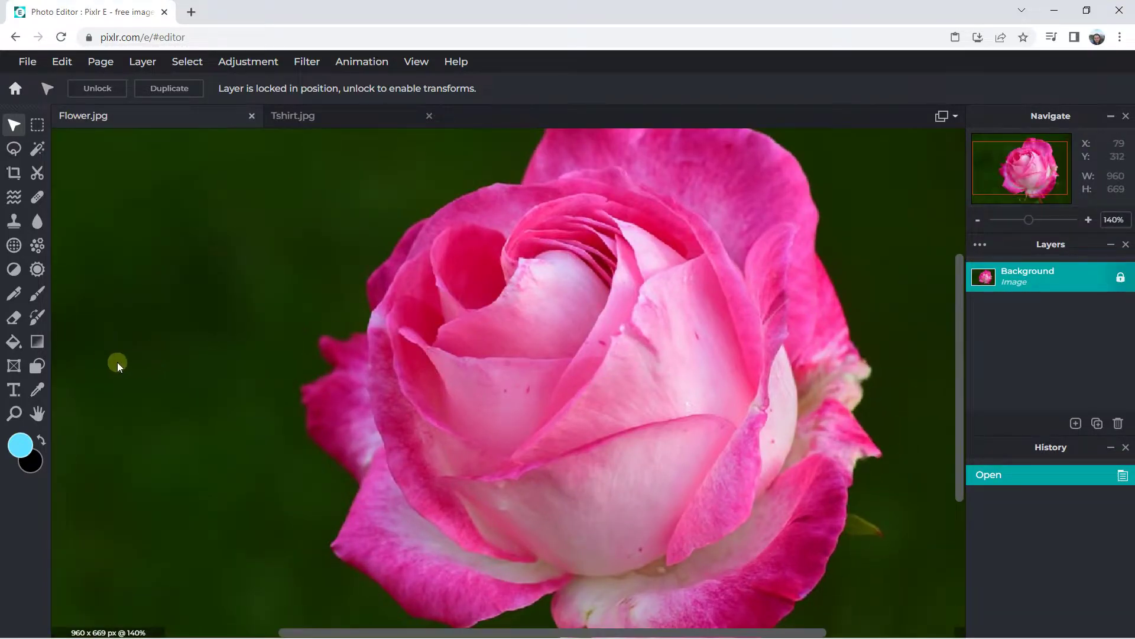
Select the Color Replace tool and set its brush size to about 80
click(39, 327)
scroll(650, 359, down, 3)
scroll(650, 359, down, 3)
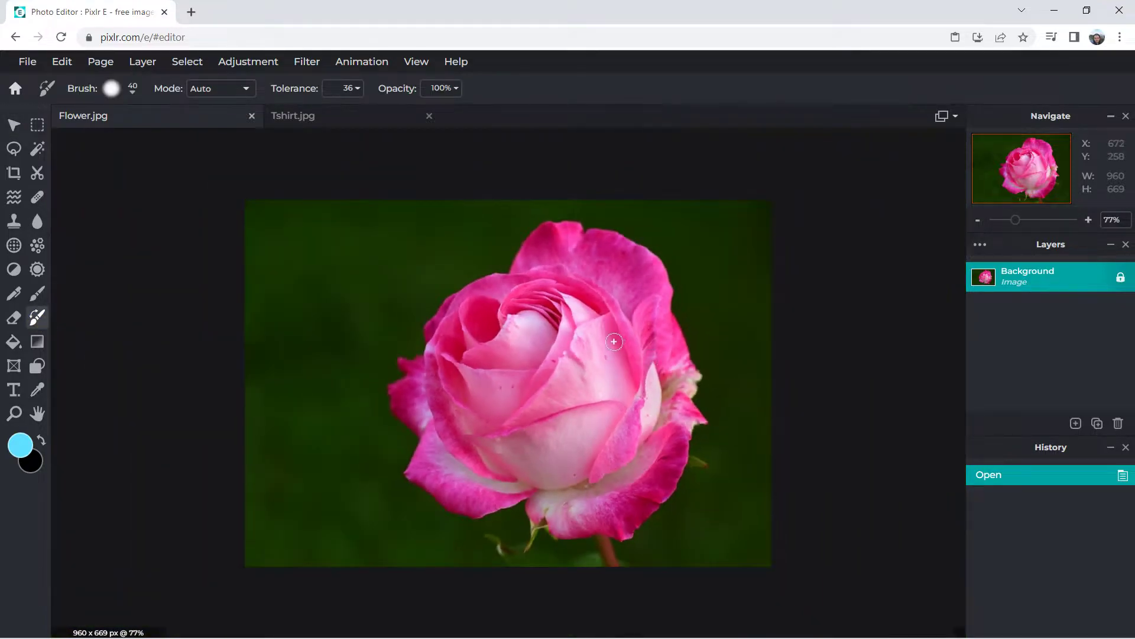
scroll(615, 341, up, 4)
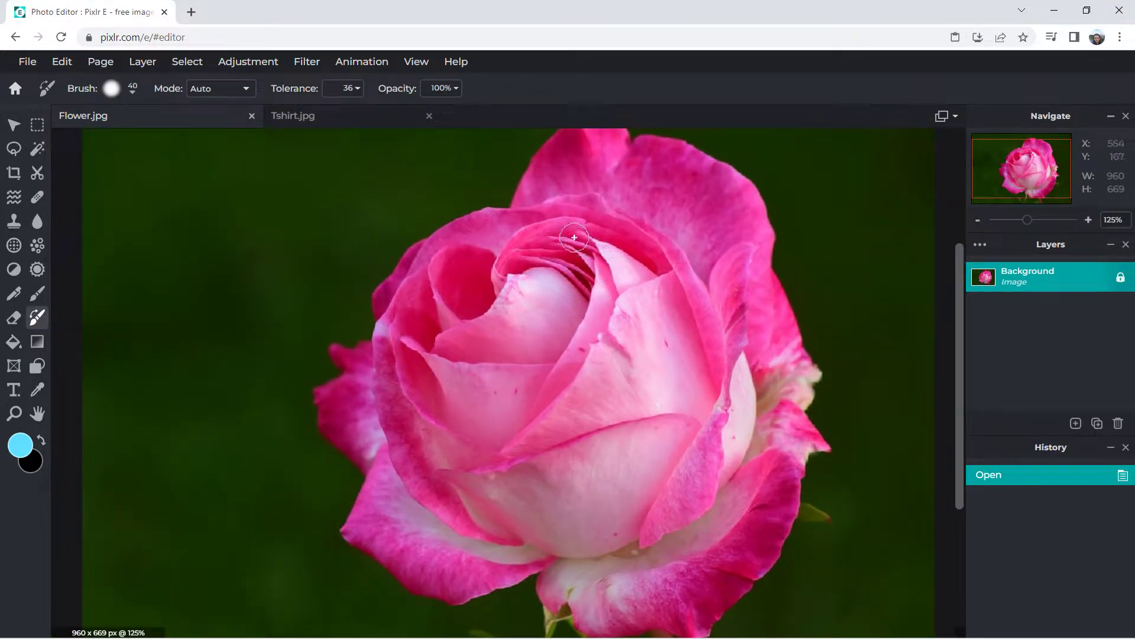
click(133, 92)
mouse_move(138, 140)
mouse_down()
mouse_move(161, 146)
mouse_move(132, 179)
mouse_up()
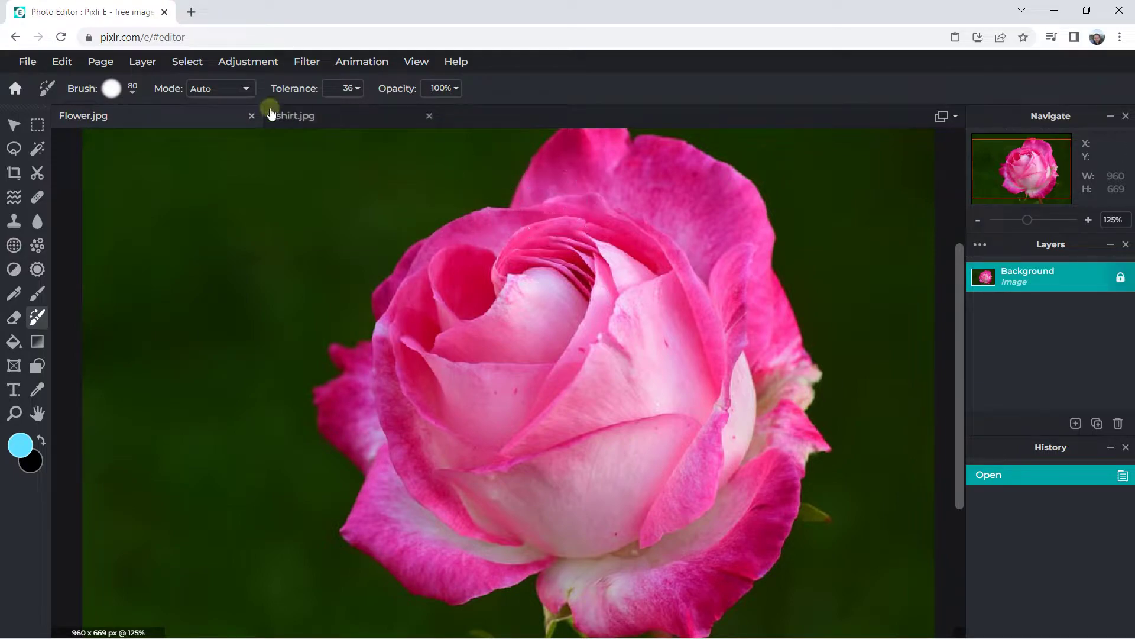
Keep Color Replace mode on Auto and make the painting colour vivid blue #0091FF
click(248, 89)
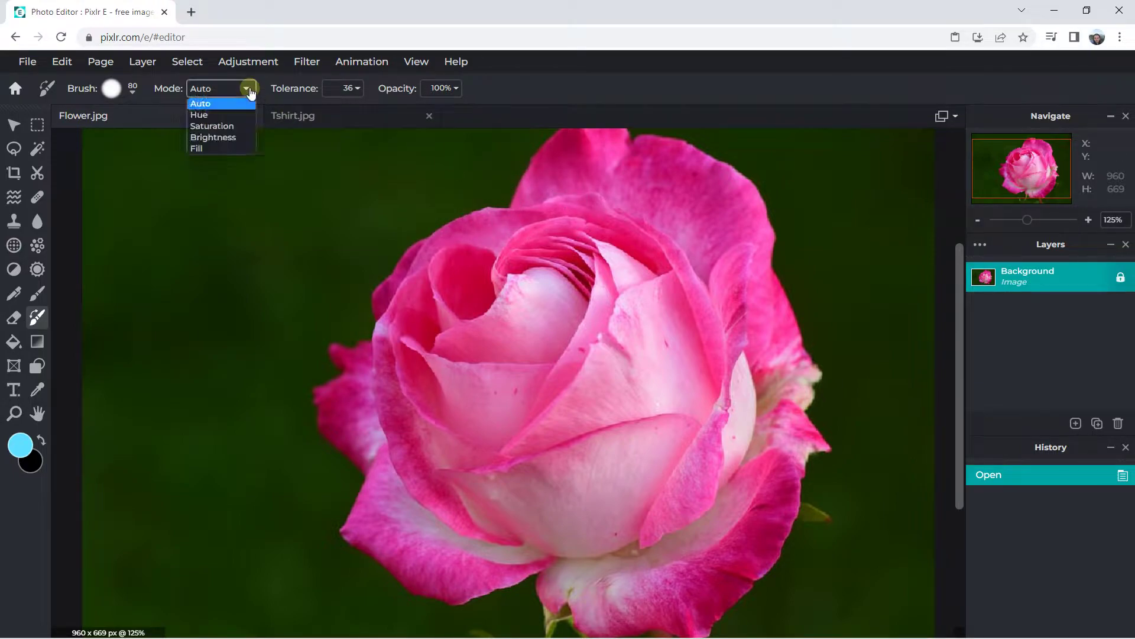
click(204, 106)
click(18, 440)
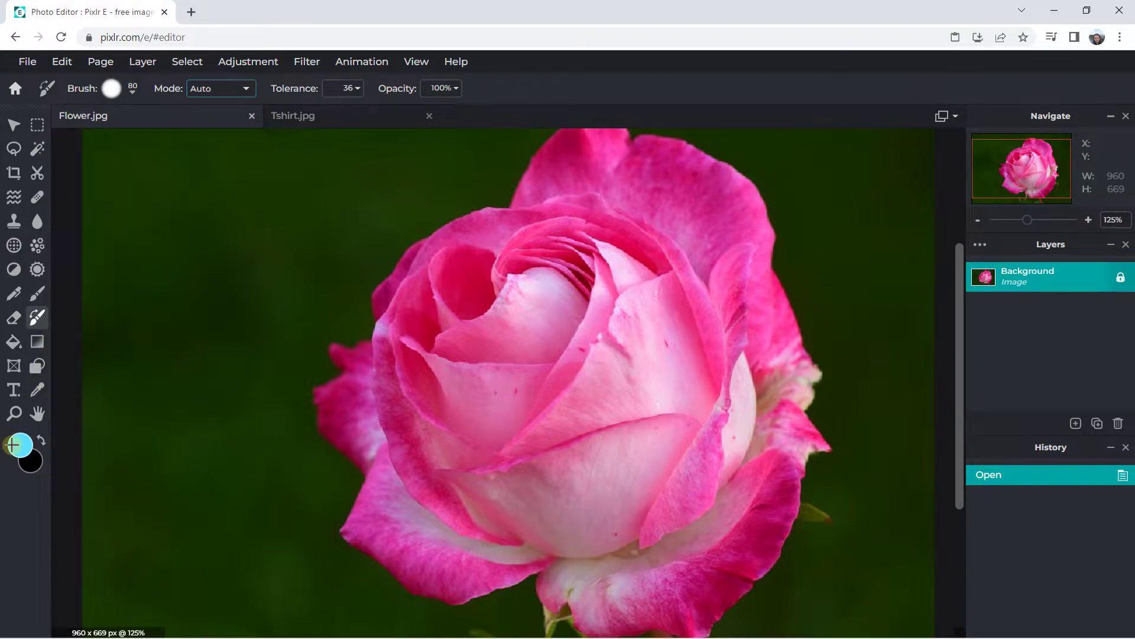
drag(617, 350, 613, 329)
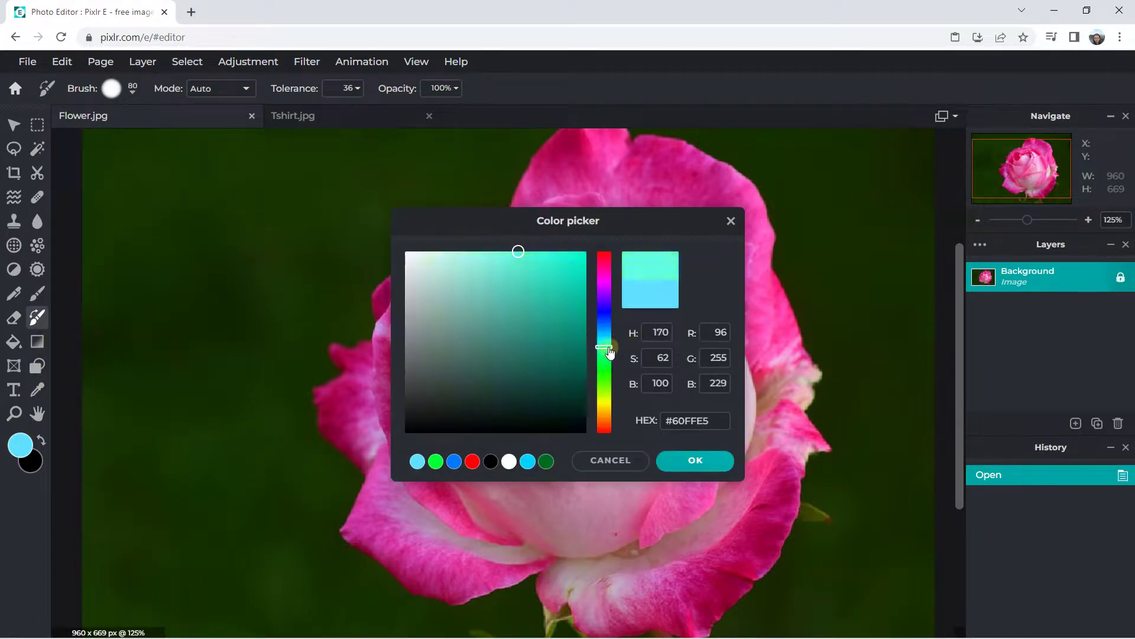
drag(562, 297, 613, 236)
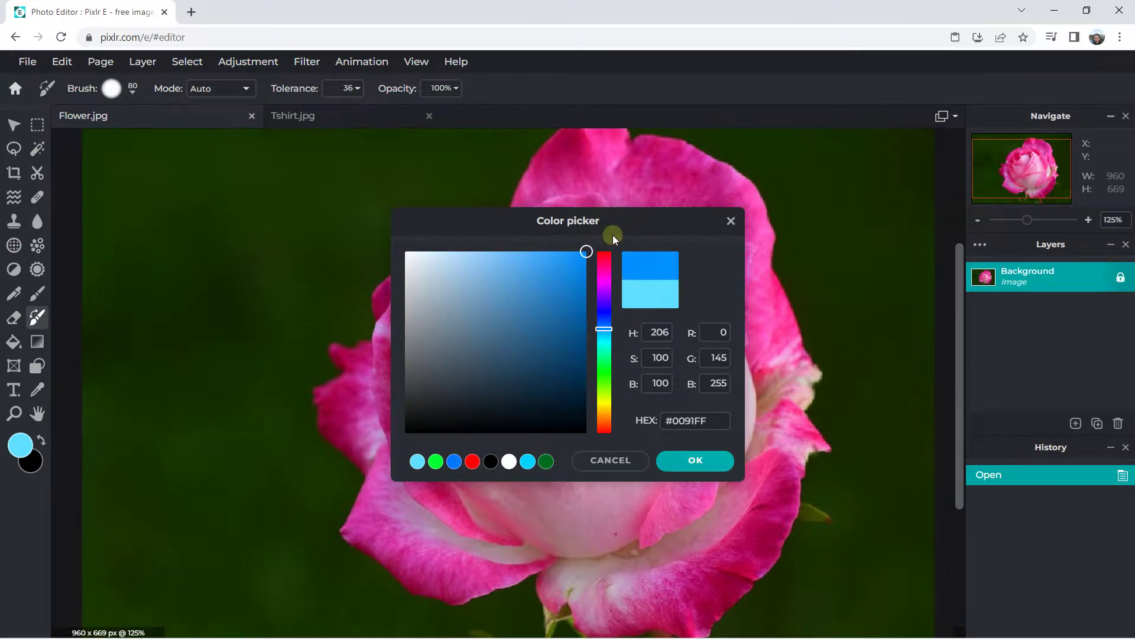
click(689, 460)
Paint blue over the rose's top, upper-left and lower-left petals
drag(954, 293, 959, 214)
mouse_move(583, 384)
mouse_down()
mouse_move(615, 314)
mouse_move(573, 361)
mouse_move(659, 337)
mouse_up()
mouse_move(585, 337)
mouse_down()
mouse_move(572, 279)
mouse_move(592, 195)
mouse_up()
scroll(588, 264, up, 3)
drag(550, 267, 550, 223)
mouse_move(513, 305)
mouse_down()
mouse_move(502, 294)
mouse_move(417, 323)
mouse_up()
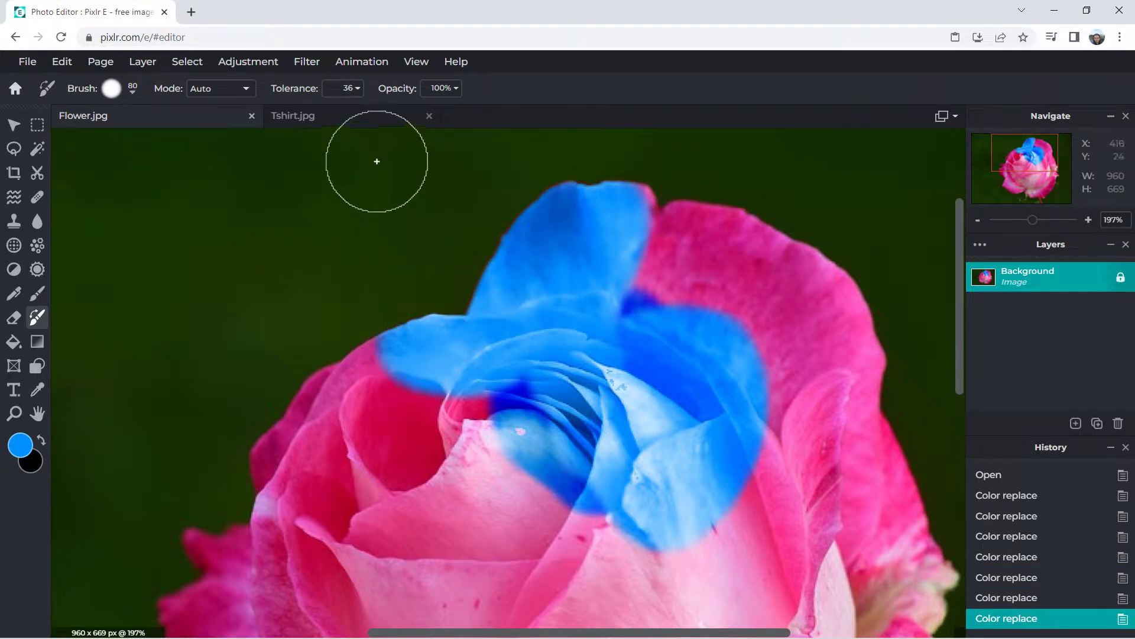
mouse_move(406, 355)
mouse_down()
mouse_move(296, 429)
mouse_move(291, 456)
mouse_move(558, 330)
mouse_move(662, 253)
mouse_move(670, 237)
mouse_move(654, 203)
mouse_move(684, 254)
mouse_move(778, 257)
mouse_move(762, 268)
mouse_move(824, 335)
mouse_move(806, 297)
mouse_move(857, 349)
mouse_move(765, 340)
mouse_move(832, 367)
mouse_move(872, 449)
mouse_move(804, 405)
mouse_up()
Raise tolerance to about 122, paint the upper-right petals, then undo that stroke
click(357, 89)
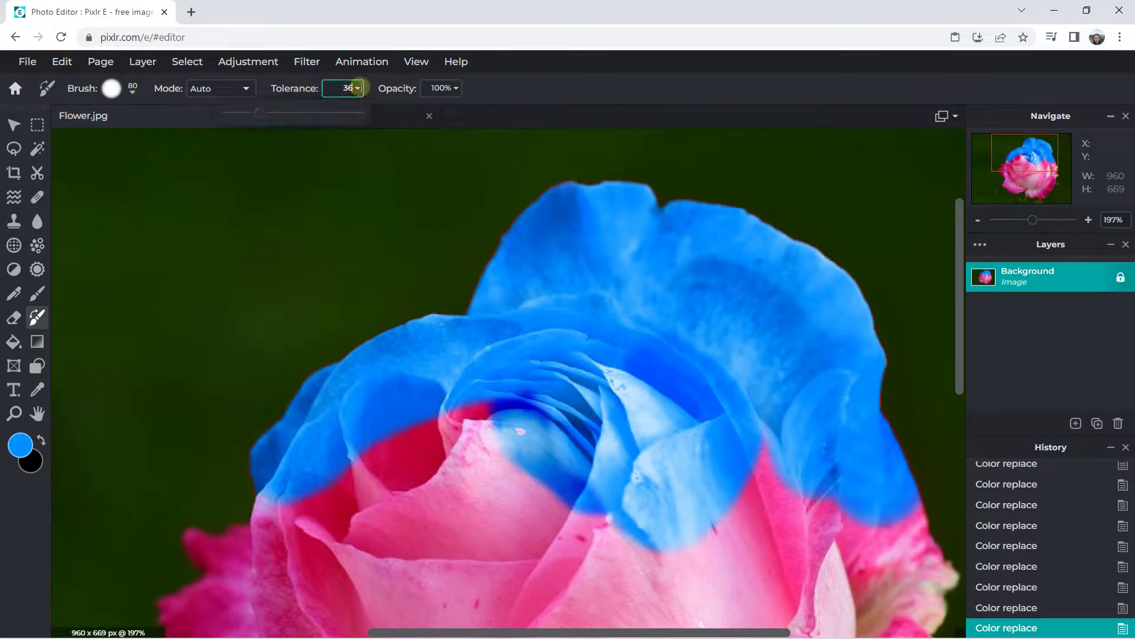
drag(266, 112, 339, 118)
drag(959, 216, 958, 316)
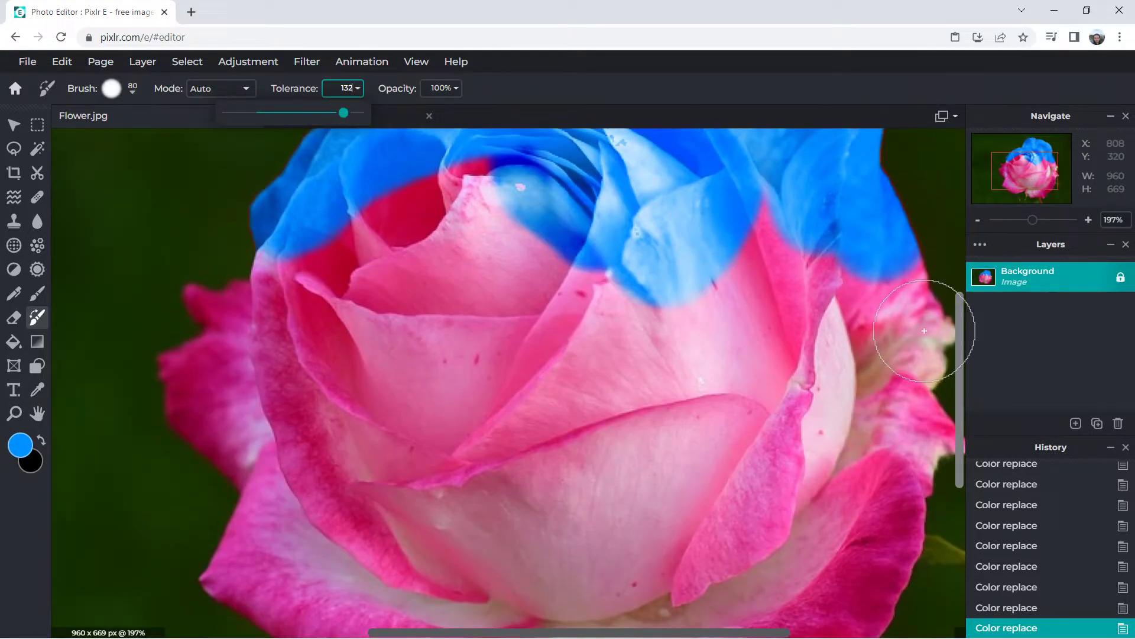
scroll(905, 319, down, 2)
scroll(828, 237, right, 3)
mouse_move(736, 175)
mouse_down()
mouse_move(791, 177)
mouse_move(785, 248)
mouse_up()
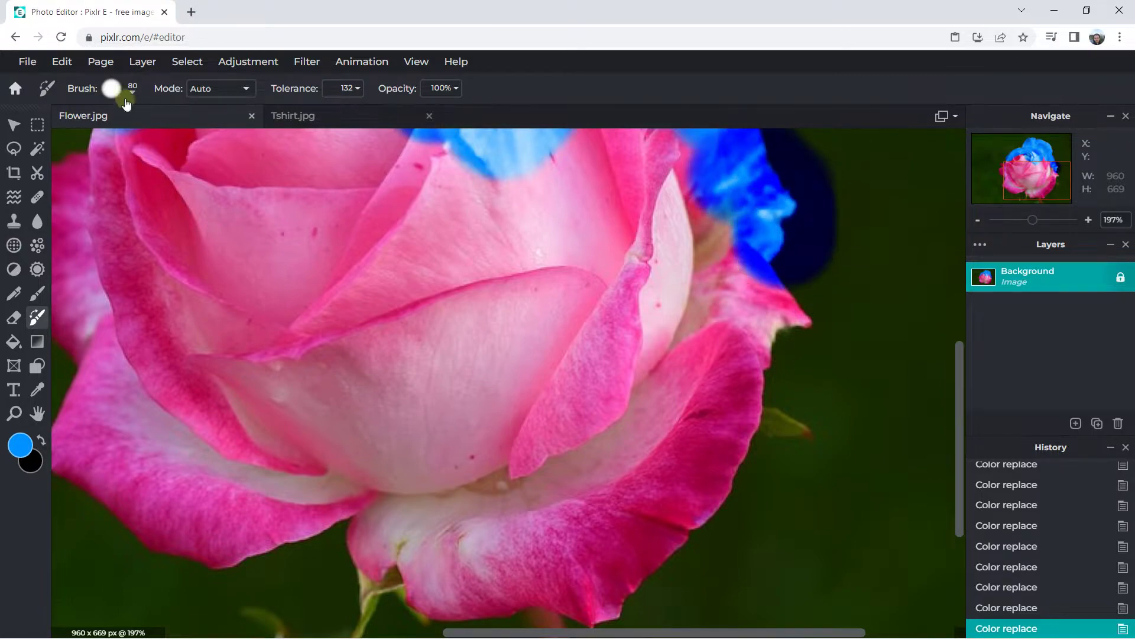
click(63, 62)
click(66, 81)
scroll(676, 261, down, 2)
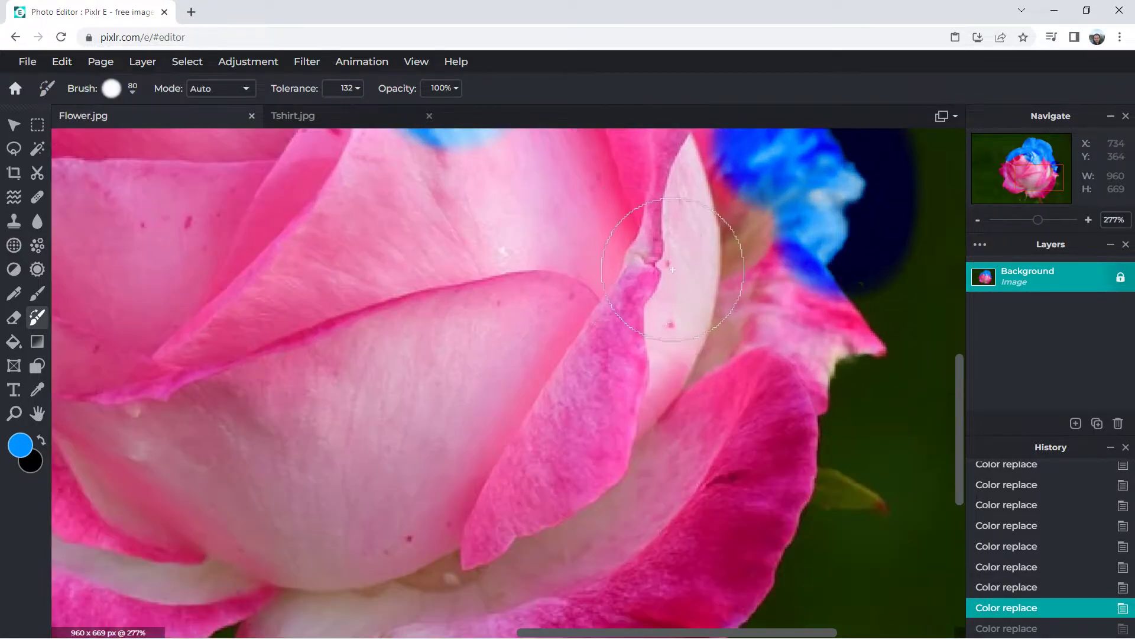
drag(963, 371, 961, 326)
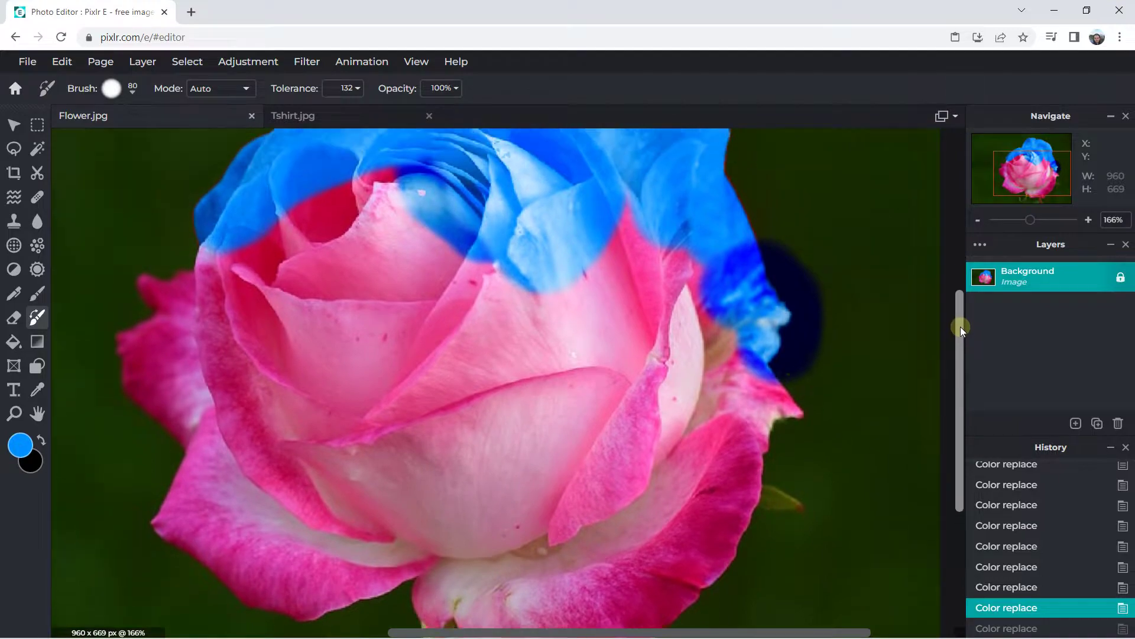
At tolerance about 12, paint the right petal edge blue, then raise tolerance again
click(357, 89)
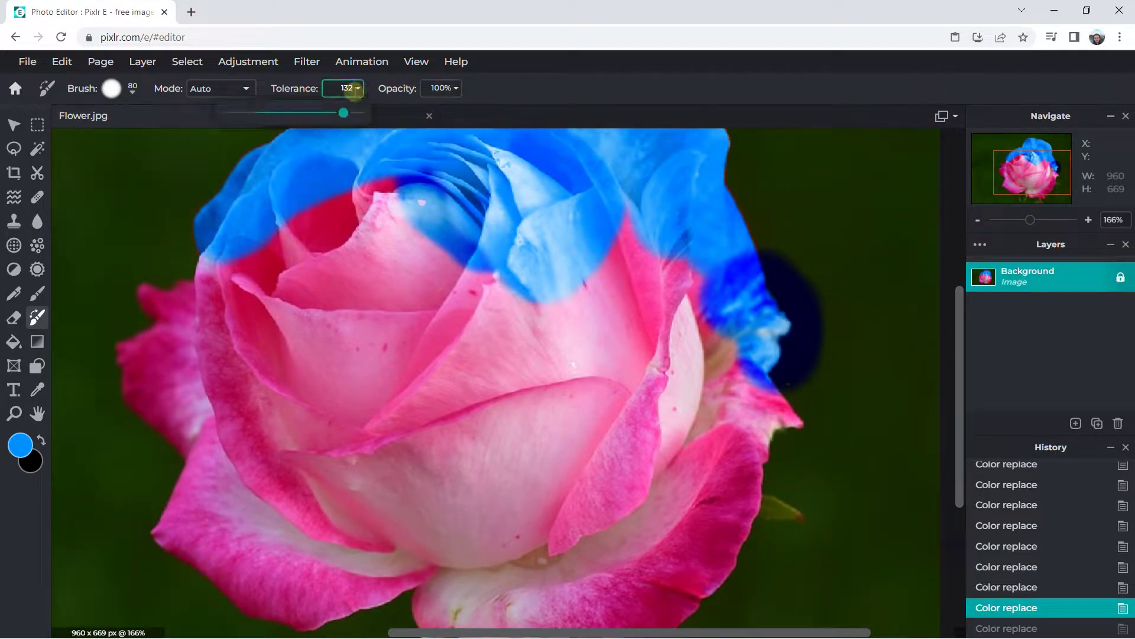
drag(342, 115, 239, 113)
mouse_move(773, 375)
mouse_down()
mouse_move(754, 436)
mouse_move(773, 379)
mouse_move(708, 324)
mouse_move(725, 377)
mouse_up()
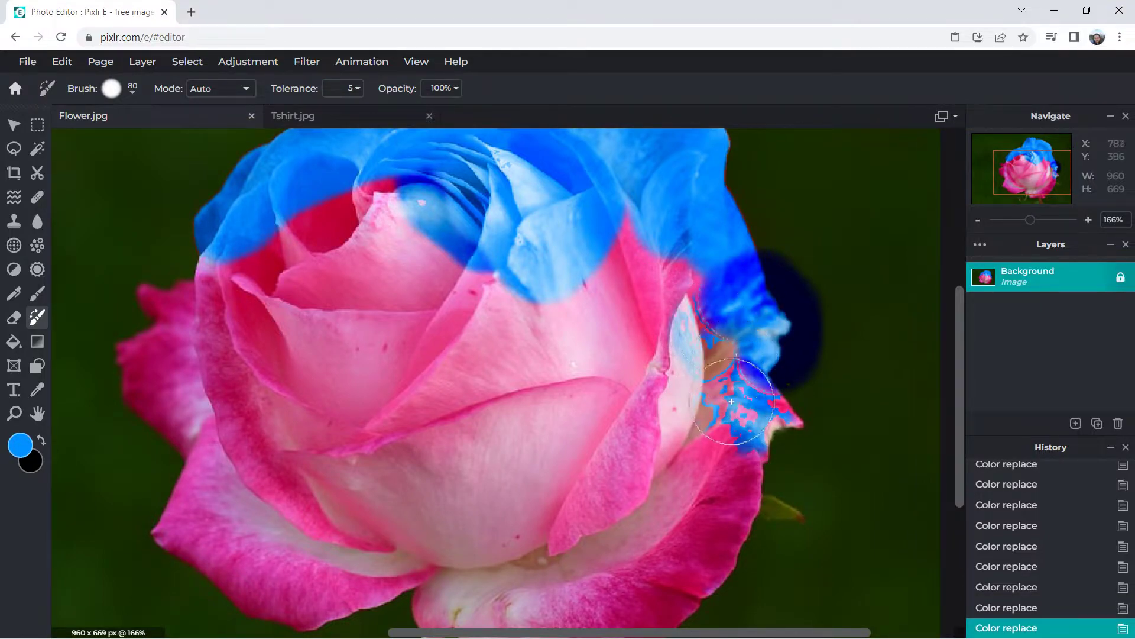
click(353, 88)
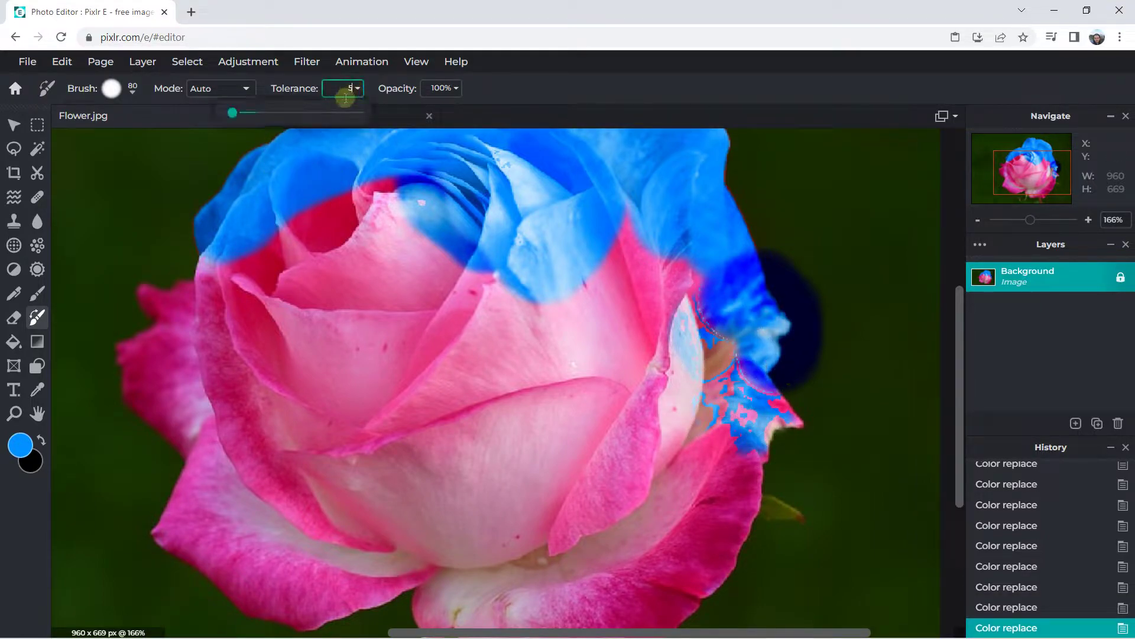
drag(236, 118, 278, 114)
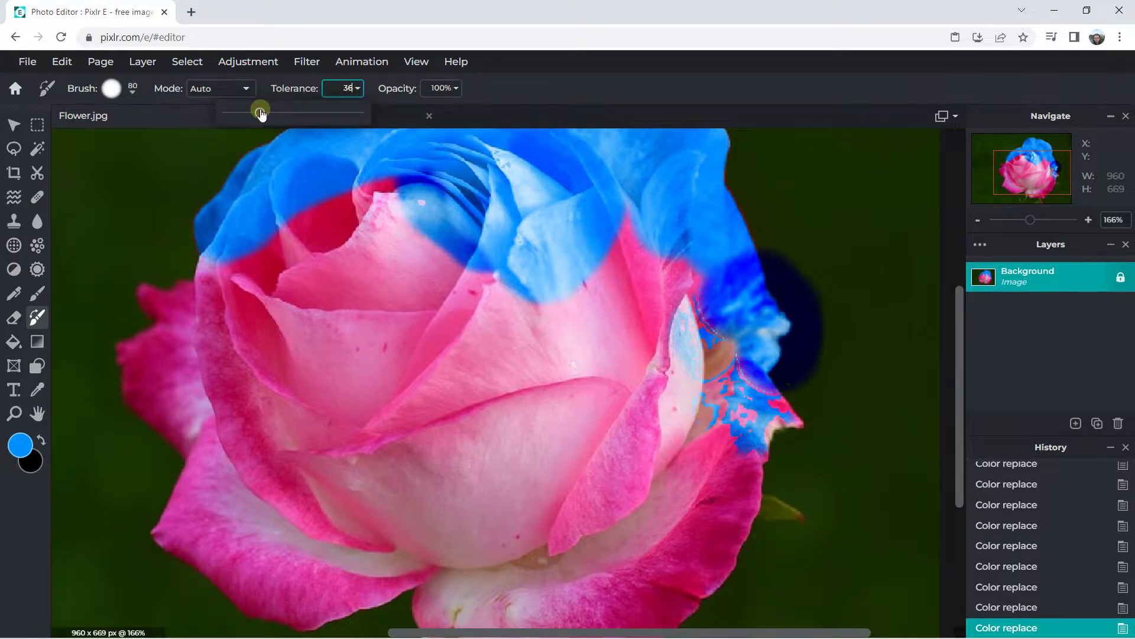
scroll(1026, 532, up, 2)
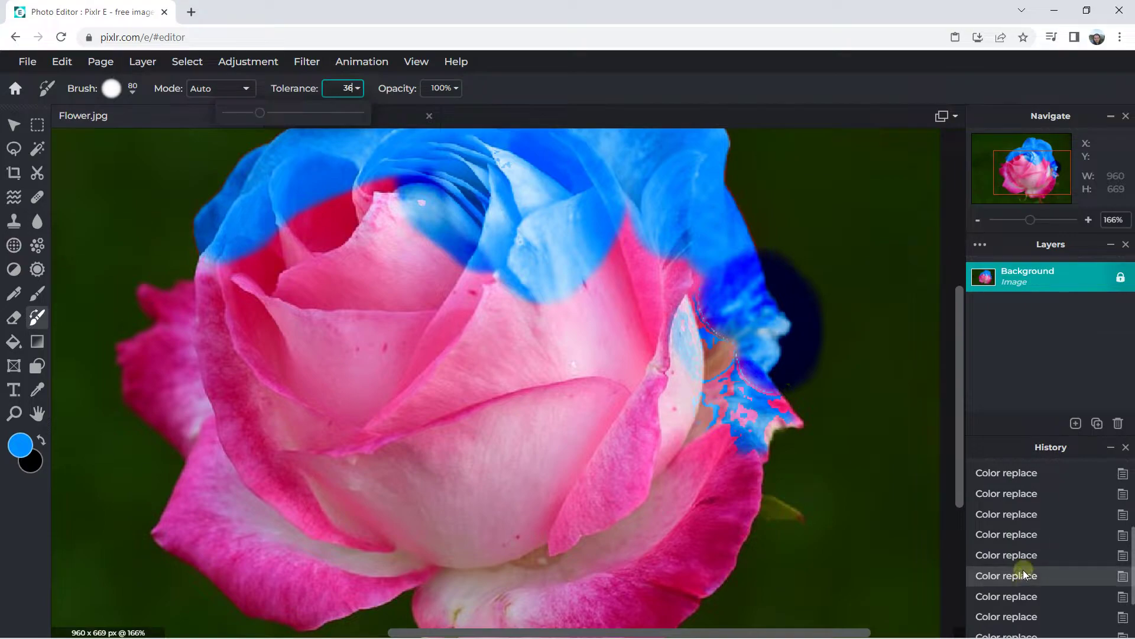
Step through History to restore the upper-right blue, then paint the centre and left petals blue
click(1023, 574)
click(1023, 554)
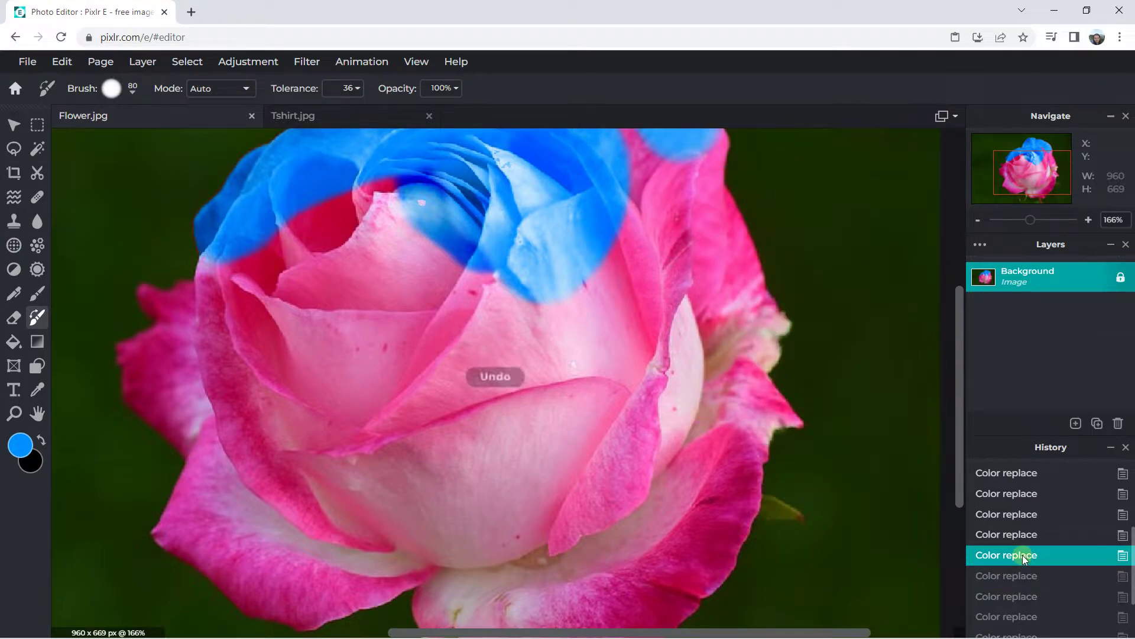
click(1025, 594)
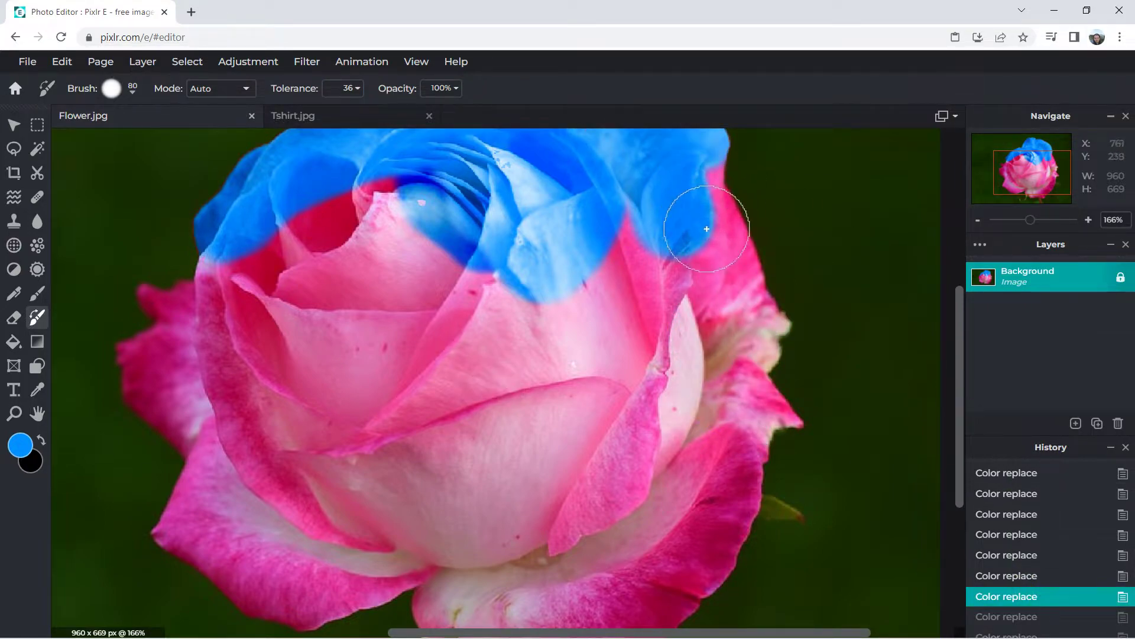
mouse_move(716, 343)
mouse_down()
mouse_move(531, 218)
mouse_move(385, 195)
mouse_move(309, 223)
mouse_up()
drag(368, 165, 298, 243)
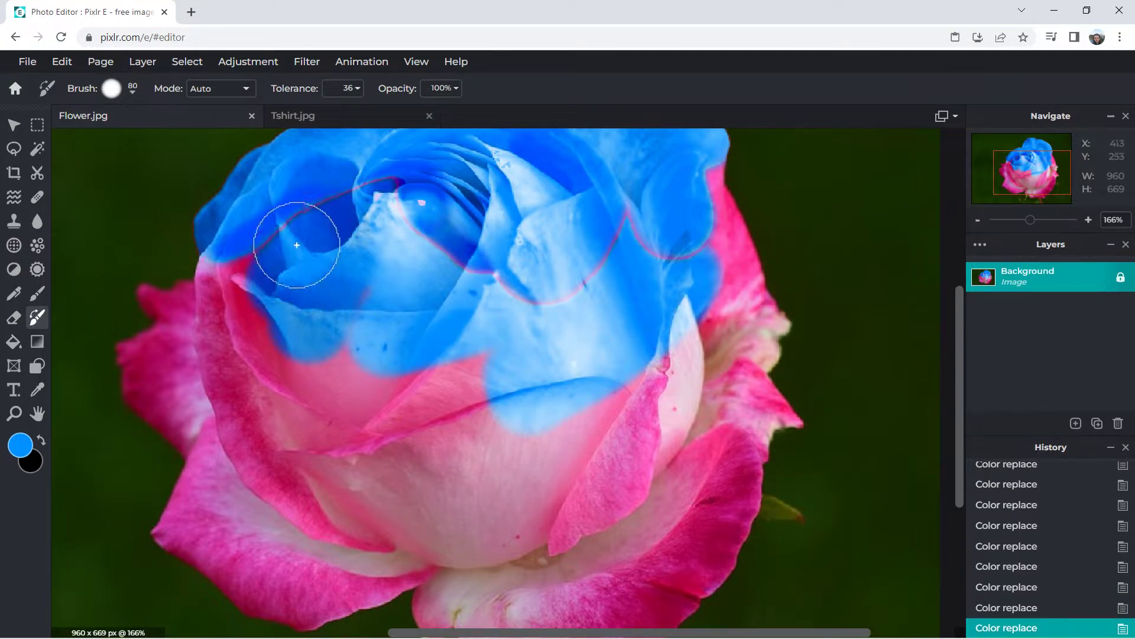
mouse_move(235, 355)
mouse_down()
mouse_move(461, 389)
mouse_move(367, 444)
mouse_move(152, 354)
mouse_move(178, 343)
mouse_move(170, 296)
mouse_up()
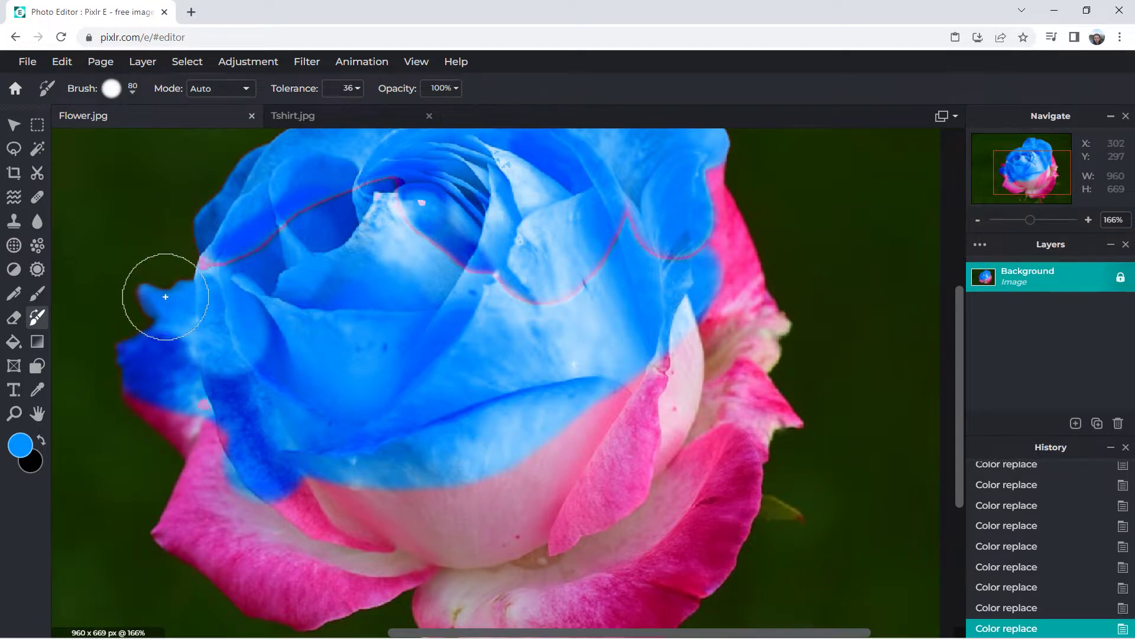
Paint the lower-left petal edge, pink base and remaining petal edge blue
scroll(236, 331, down, 2)
mouse_move(417, 351)
mouse_down()
mouse_move(405, 456)
mouse_move(367, 413)
mouse_move(390, 432)
mouse_move(380, 496)
mouse_move(432, 515)
mouse_move(467, 476)
mouse_move(559, 488)
mouse_move(657, 425)
mouse_move(698, 367)
mouse_move(708, 302)
mouse_move(733, 390)
mouse_move(704, 482)
mouse_move(679, 477)
mouse_move(431, 532)
mouse_up()
mouse_move(583, 502)
mouse_down()
mouse_move(562, 543)
mouse_move(654, 562)
mouse_move(727, 501)
mouse_move(600, 553)
mouse_move(544, 521)
mouse_move(606, 512)
mouse_move(723, 386)
mouse_move(750, 431)
mouse_move(735, 464)
mouse_move(684, 386)
mouse_up()
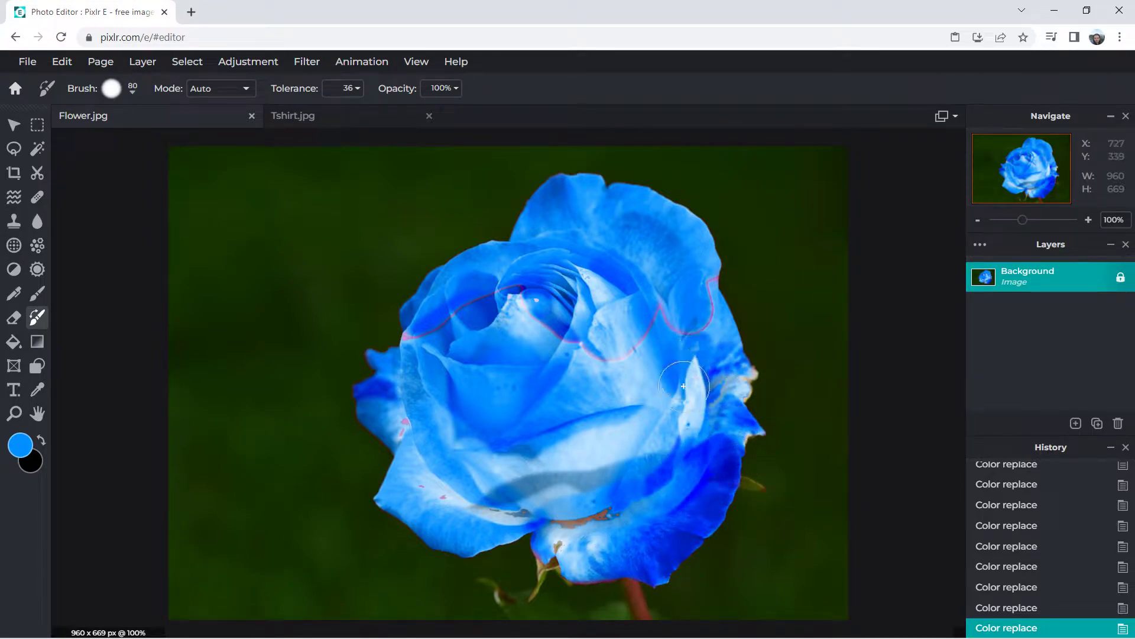
scroll(556, 275, up, 2)
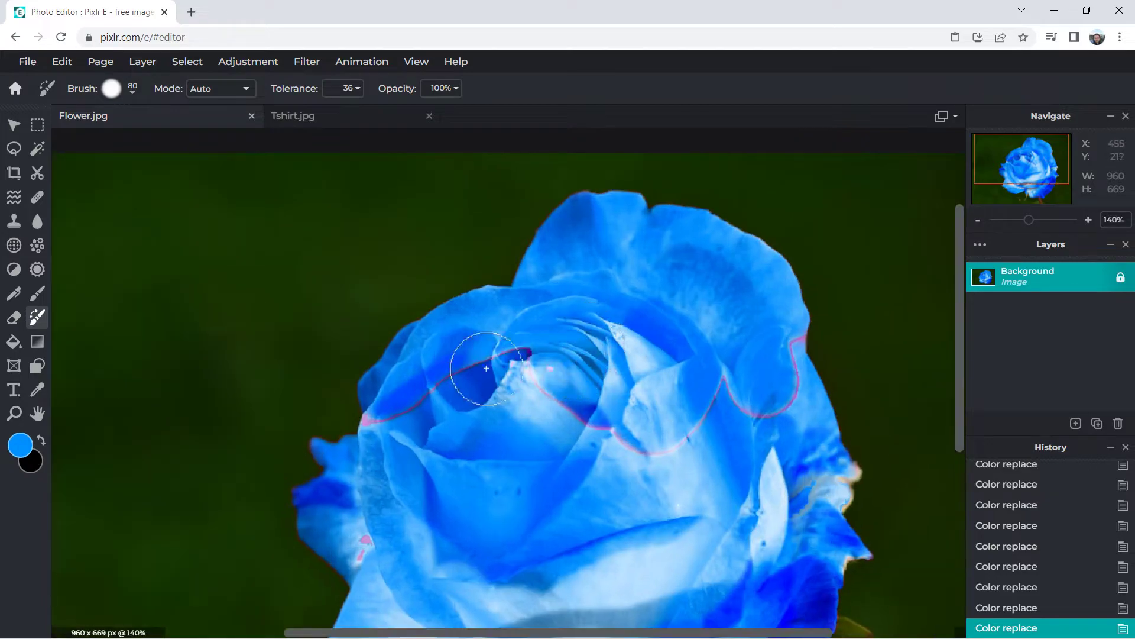
mouse_move(648, 430)
mouse_down()
mouse_move(722, 418)
mouse_move(799, 342)
mouse_up()
Revert the rose to an earlier colour-replace state in History
scroll(713, 383, down, 2)
scroll(713, 383, down, 1)
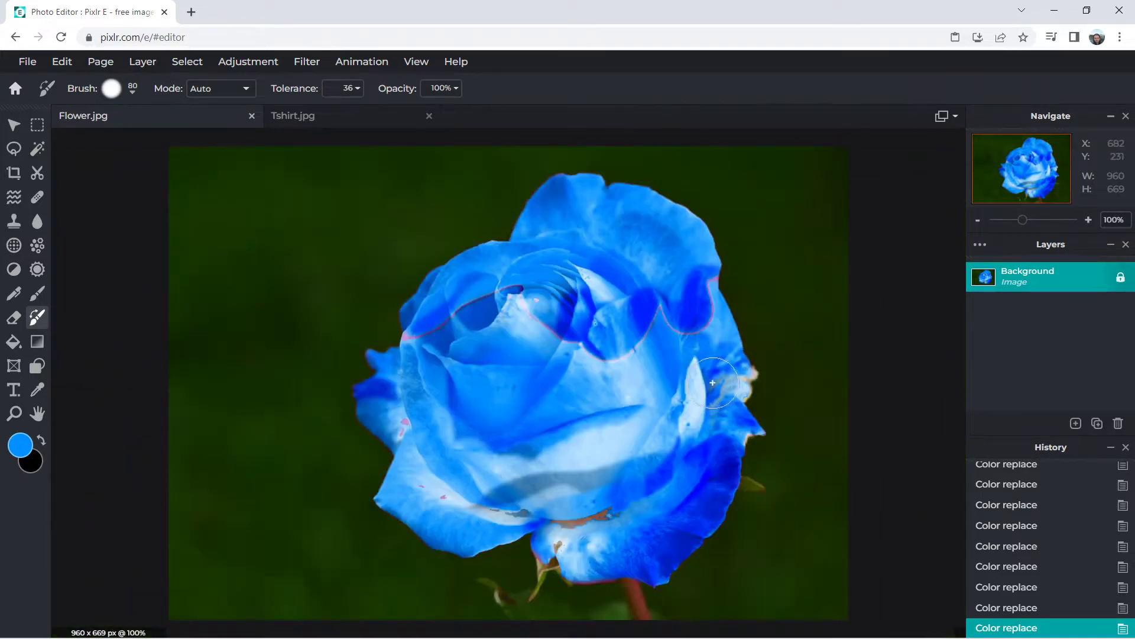
scroll(556, 322, down, 1)
scroll(565, 360, down, 1)
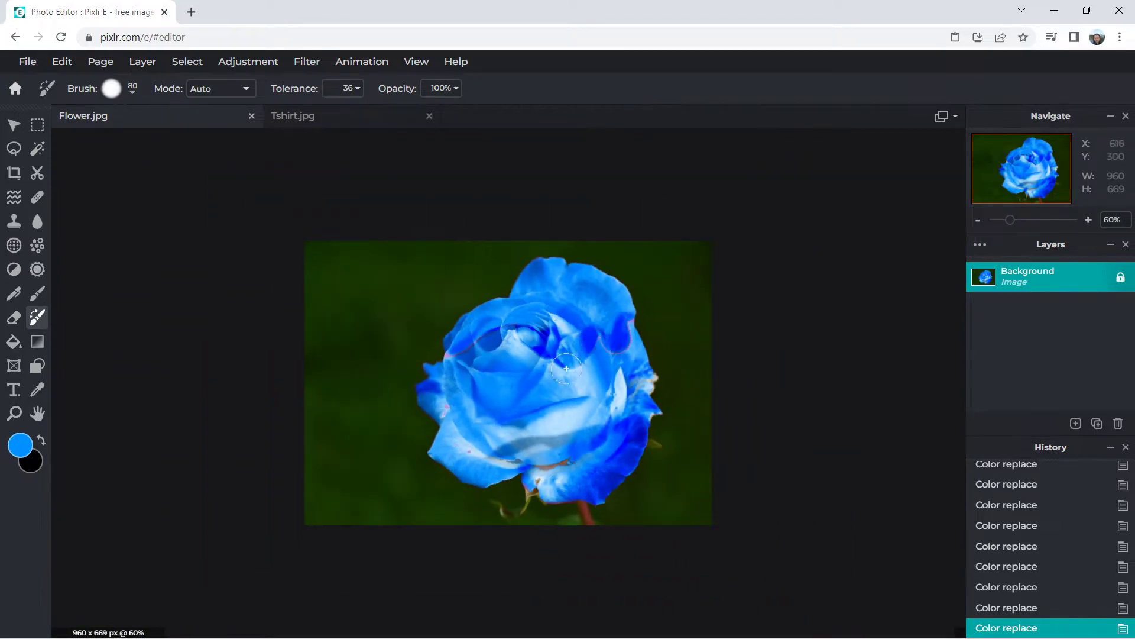
scroll(551, 377, up, 2)
scroll(566, 366, up, 1)
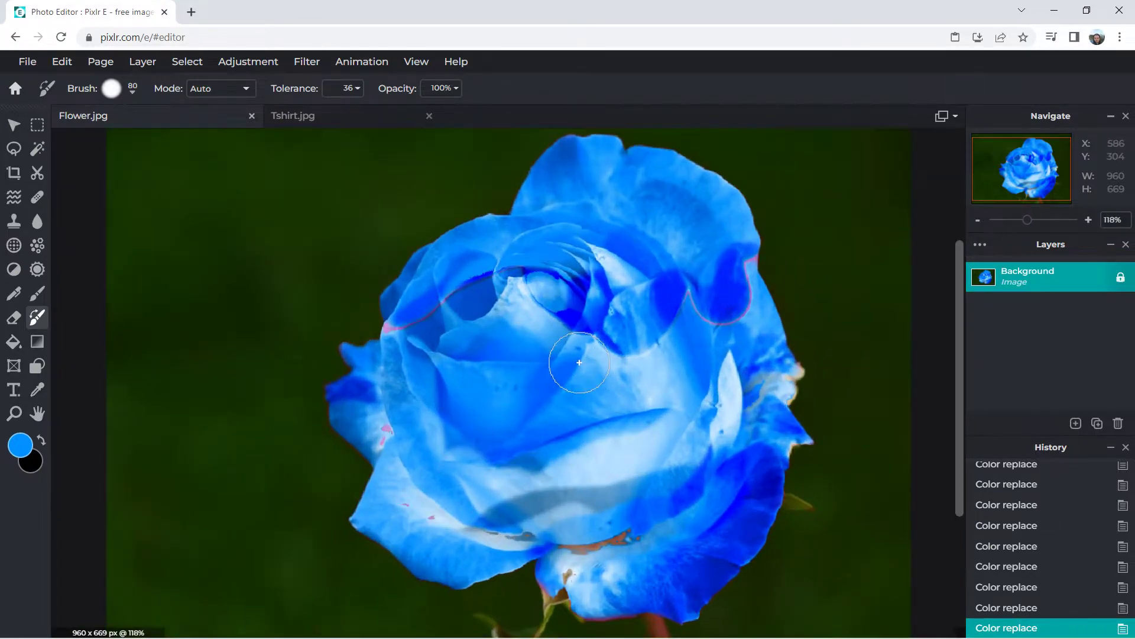
scroll(1030, 509, up, 1)
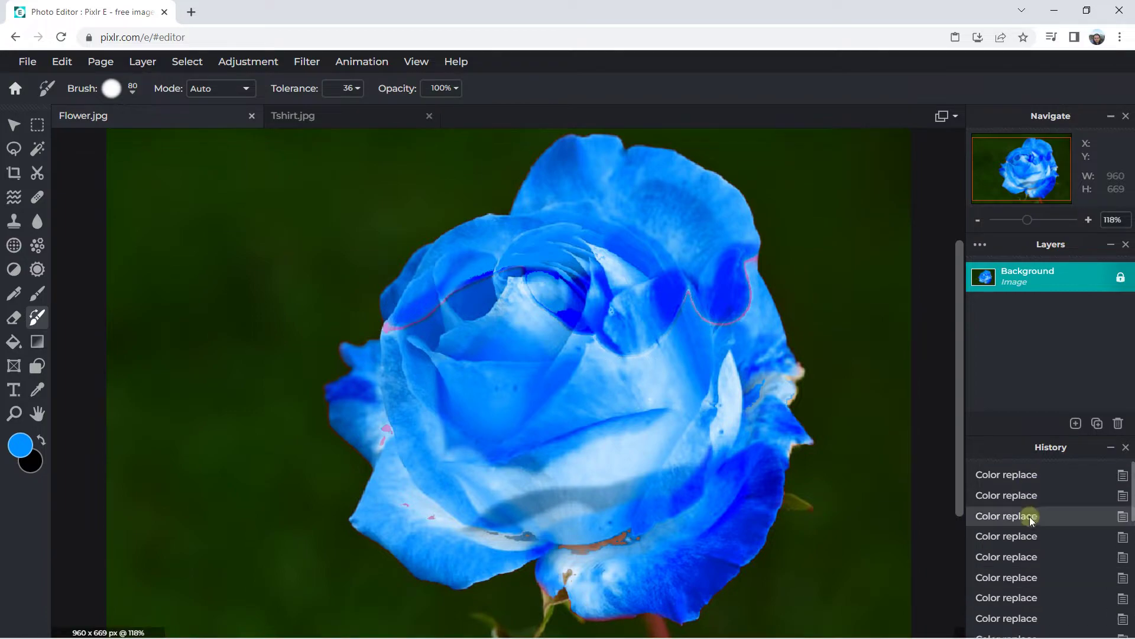
click(1024, 477)
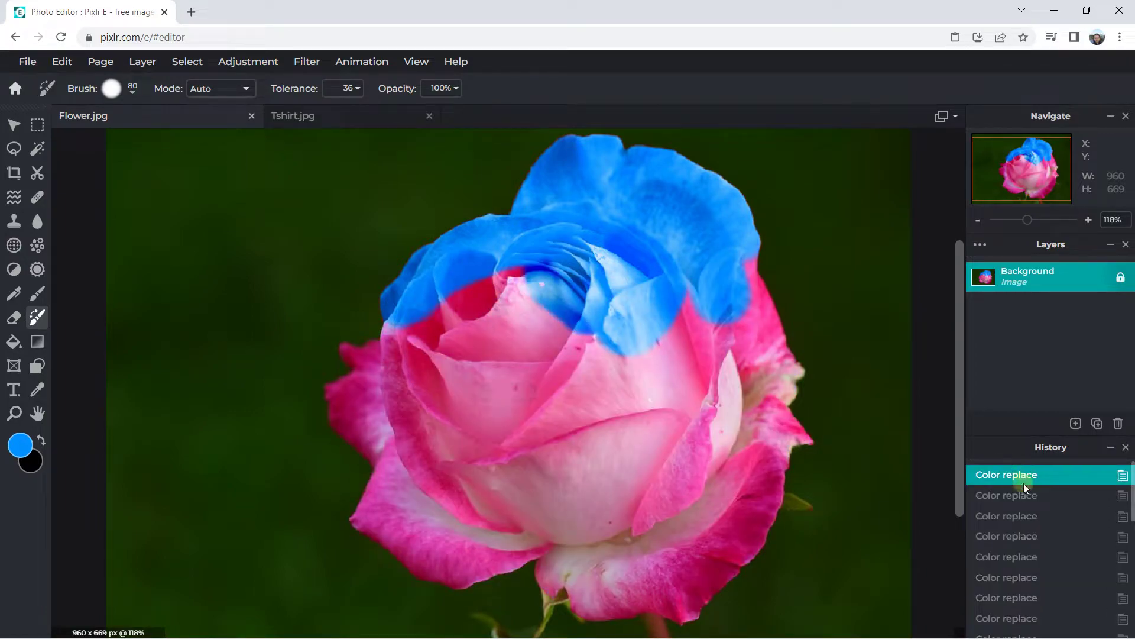
Scroll the view and bring up the Color Replace mode options
scroll(519, 408, up, 2)
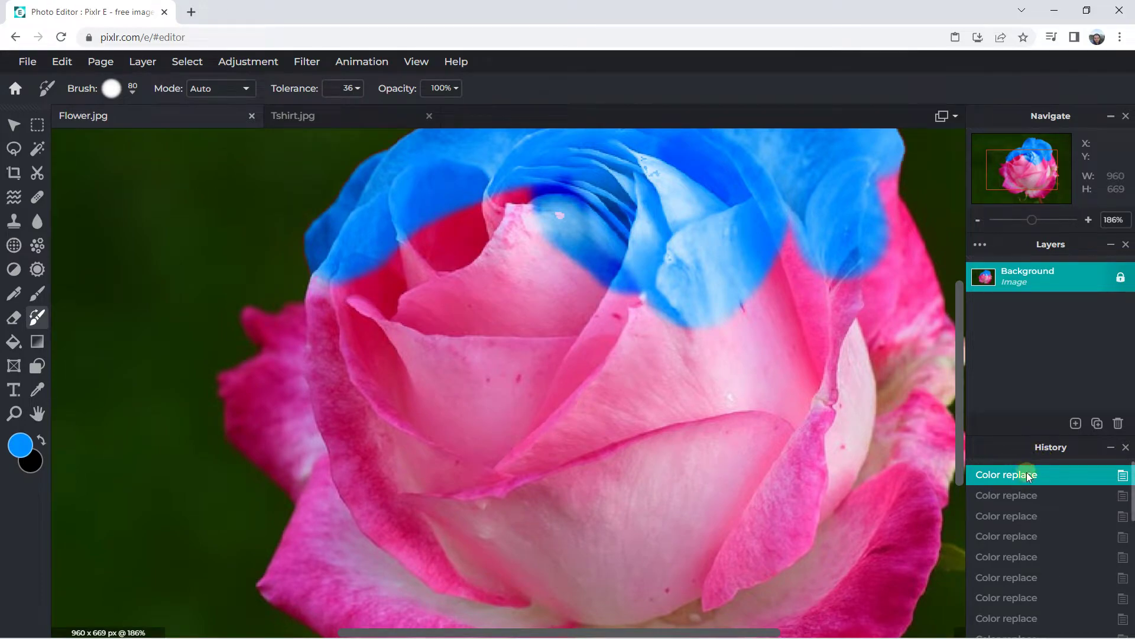
scroll(432, 390, up, 1)
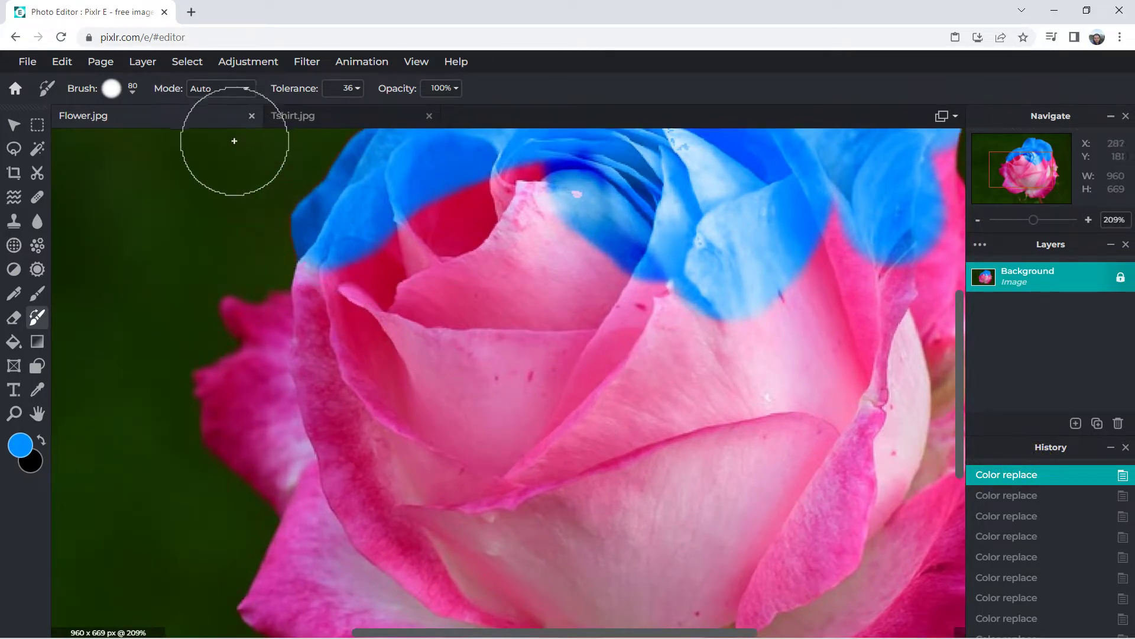
click(217, 90)
Paint solid blue on the rose centre in Fill mode, then brighten below it in Brightness mode
click(207, 147)
mouse_move(517, 387)
mouse_down()
mouse_move(625, 398)
mouse_move(439, 369)
mouse_move(439, 341)
mouse_move(406, 401)
mouse_move(469, 482)
mouse_move(572, 458)
mouse_up()
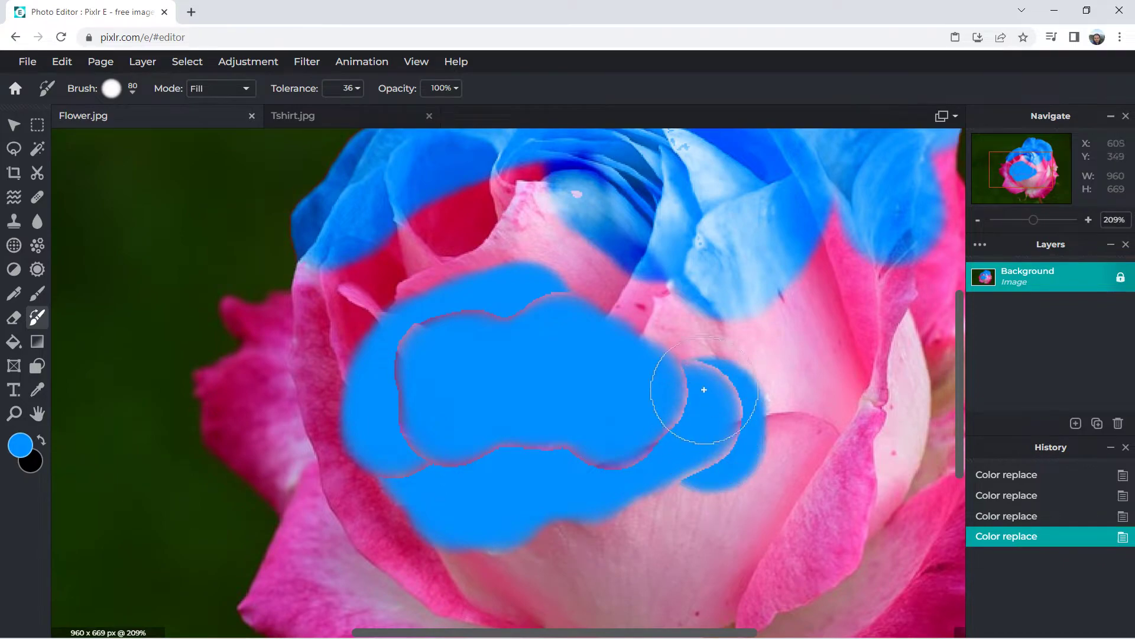
drag(708, 421, 578, 398)
click(239, 88)
click(223, 129)
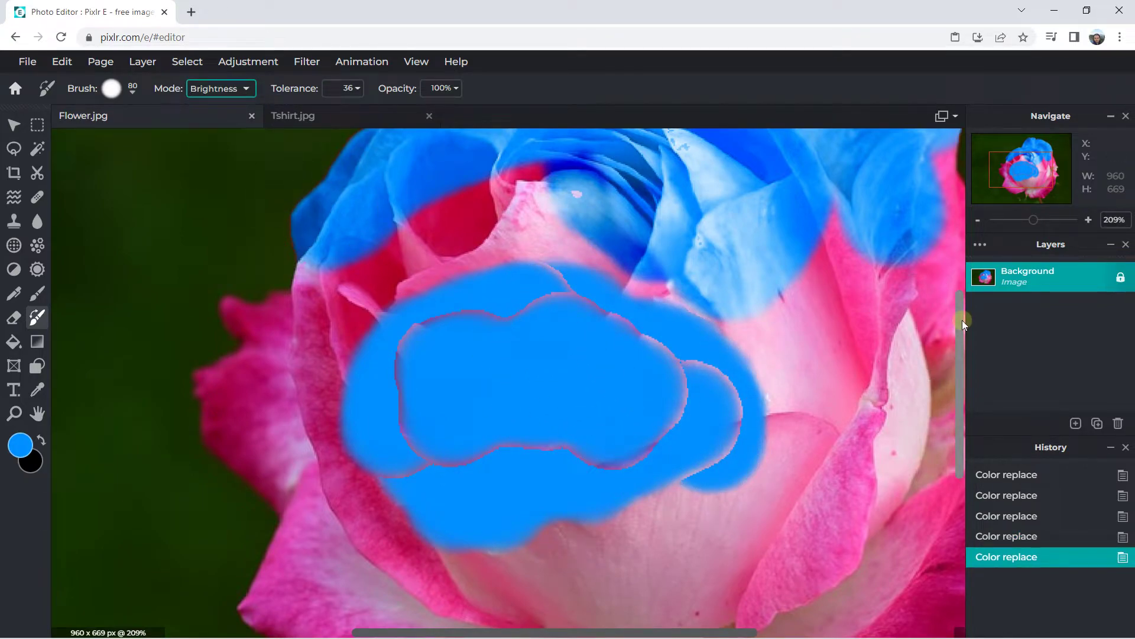
drag(963, 337, 959, 434)
mouse_move(667, 377)
mouse_down()
mouse_move(632, 331)
mouse_move(698, 450)
mouse_up()
Boost the left petal in Saturation mode and tint the right petal blue in Hue mode
click(208, 93)
click(208, 125)
mouse_move(366, 320)
mouse_down()
mouse_move(370, 340)
mouse_move(355, 291)
mouse_up()
click(242, 92)
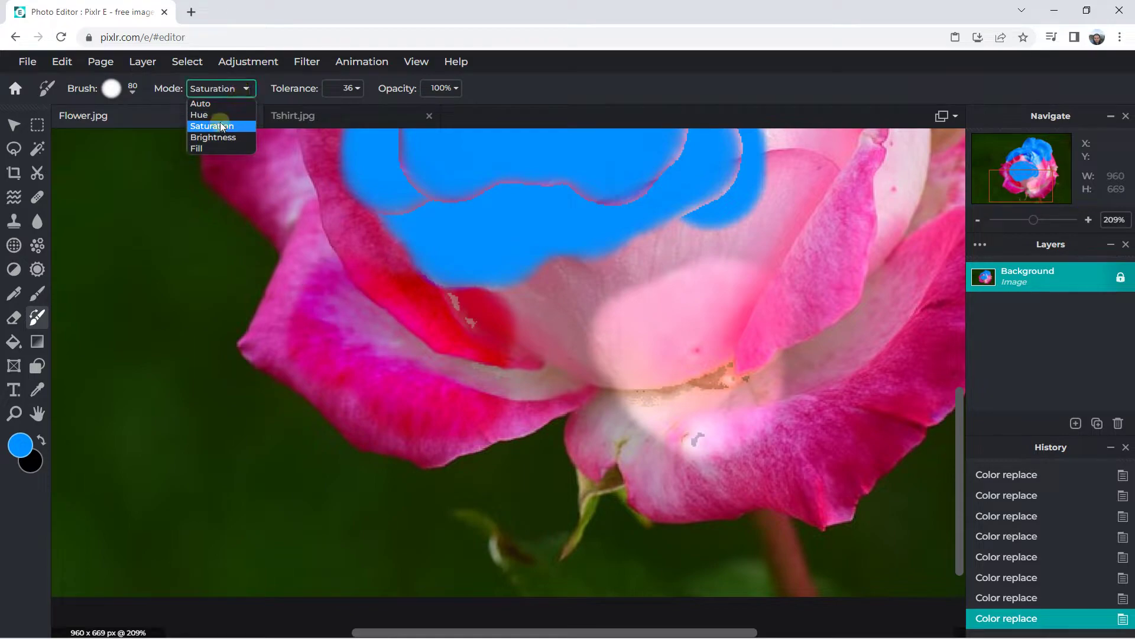
click(218, 115)
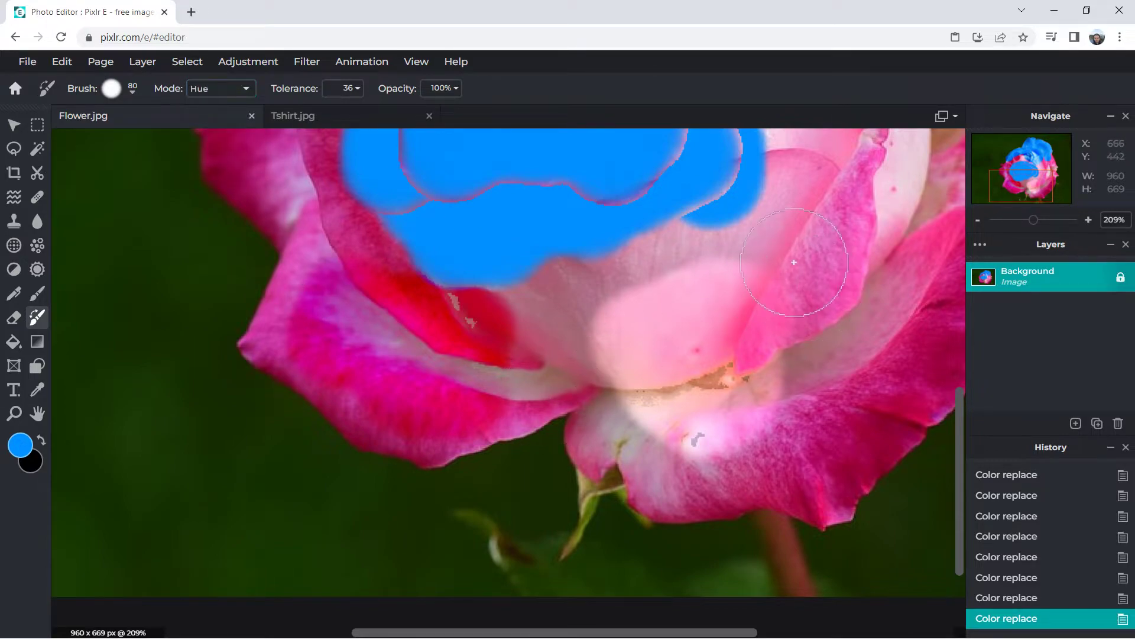
drag(794, 262, 887, 323)
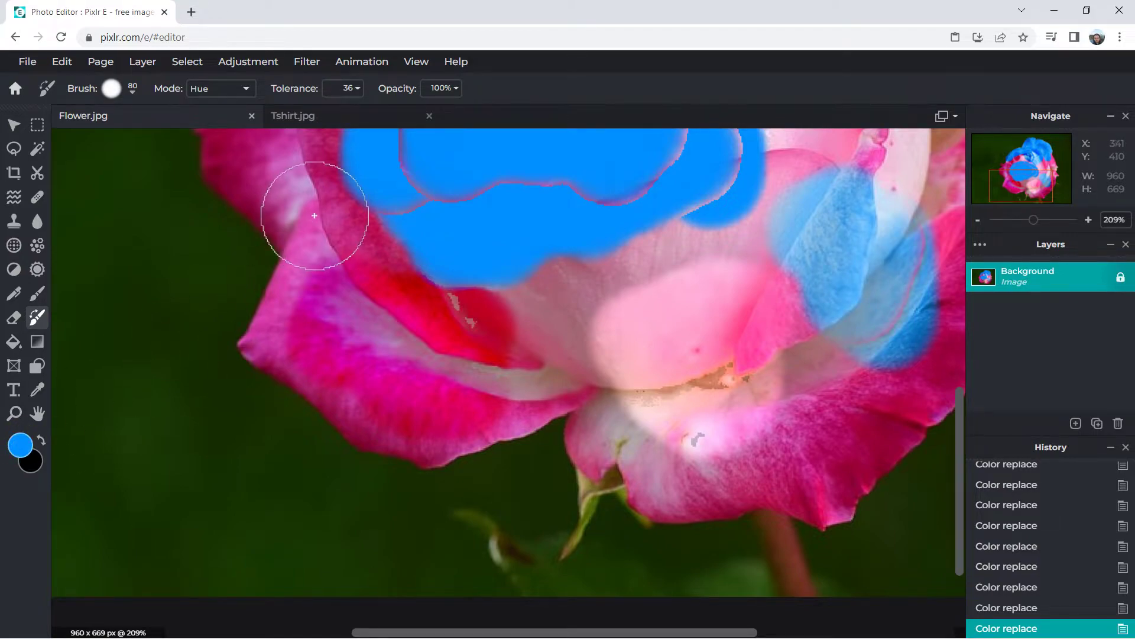
Switch to Tshirt.jpg and duplicate its background layer
click(362, 122)
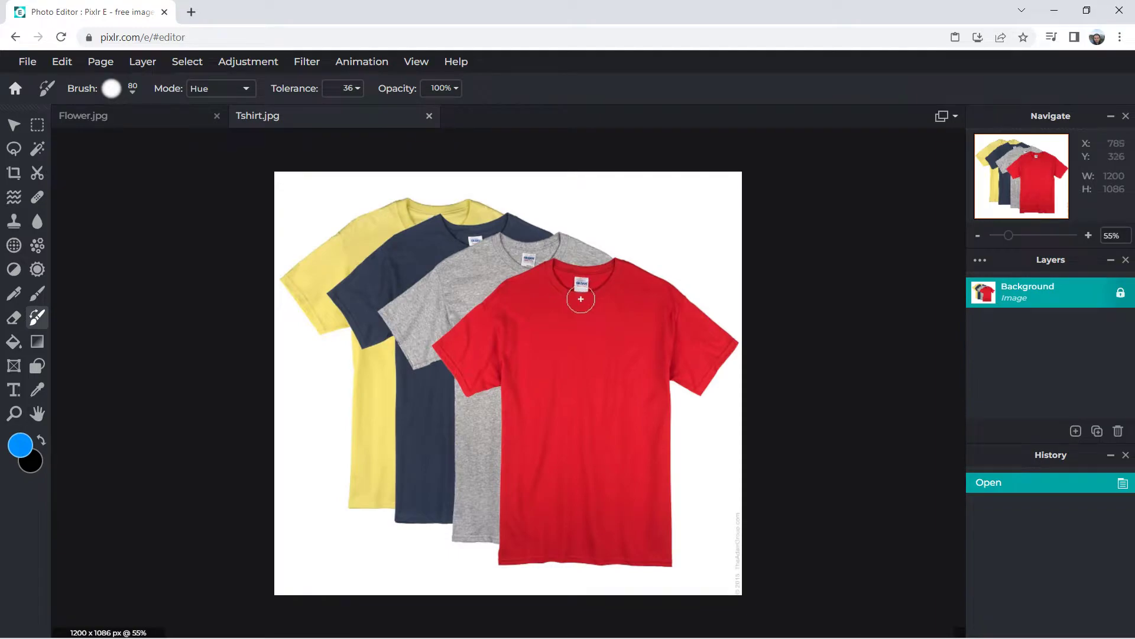
scroll(578, 302, up, 2)
scroll(553, 296, up, 2)
scroll(556, 292, up, 1)
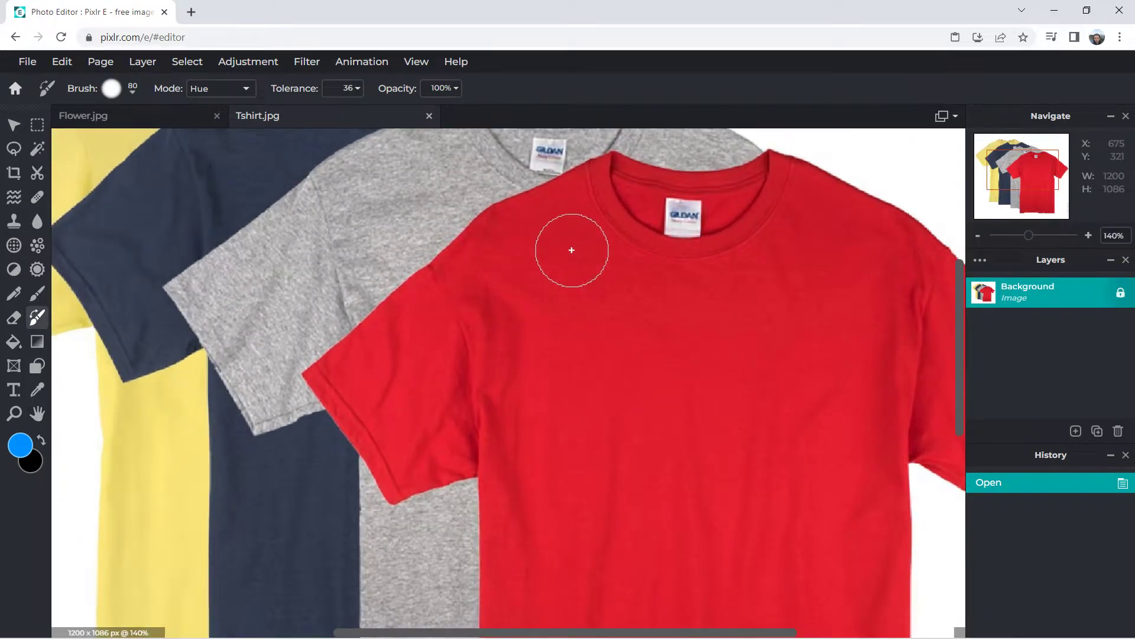
scroll(923, 314, up, 2)
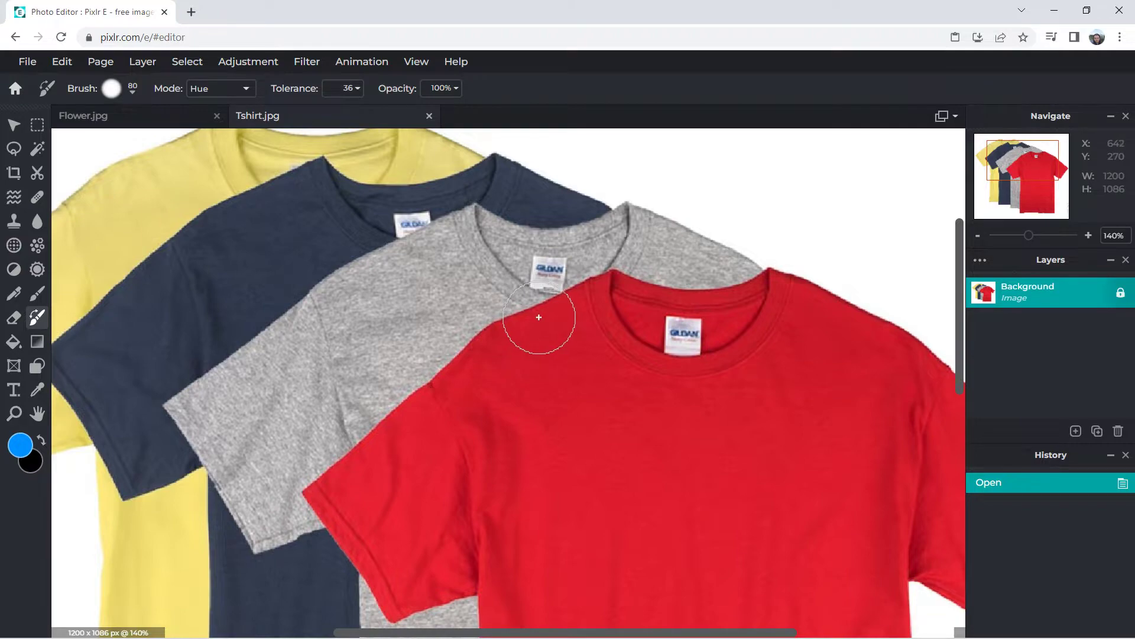
click(1097, 431)
Set colour-replace tolerance to 23 and mode to Auto
scroll(586, 317, up, 2)
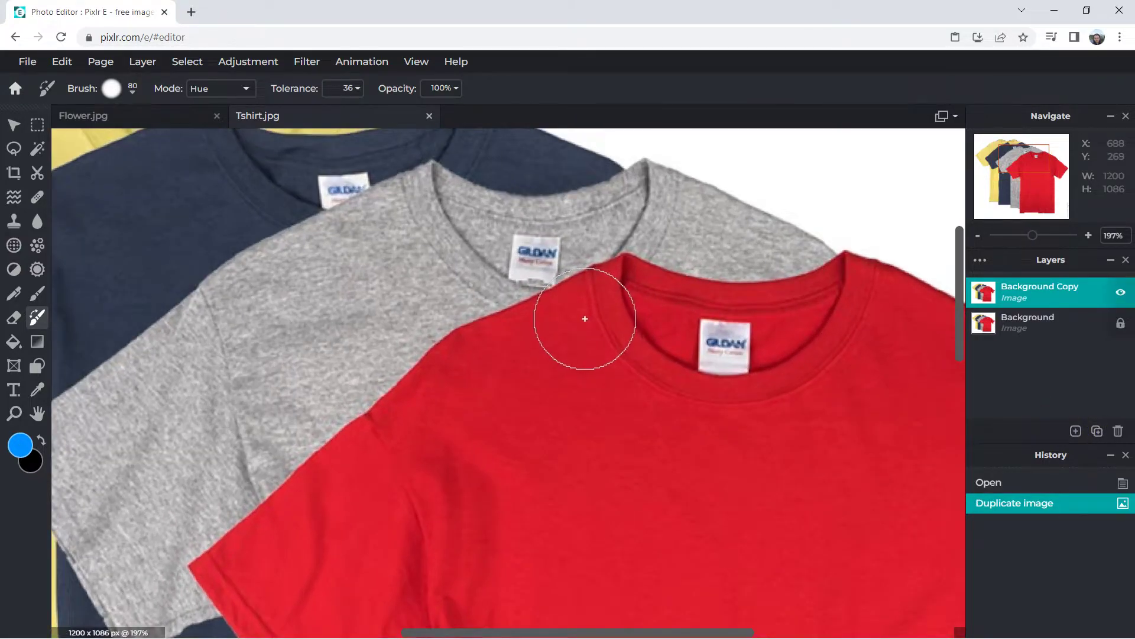
click(359, 89)
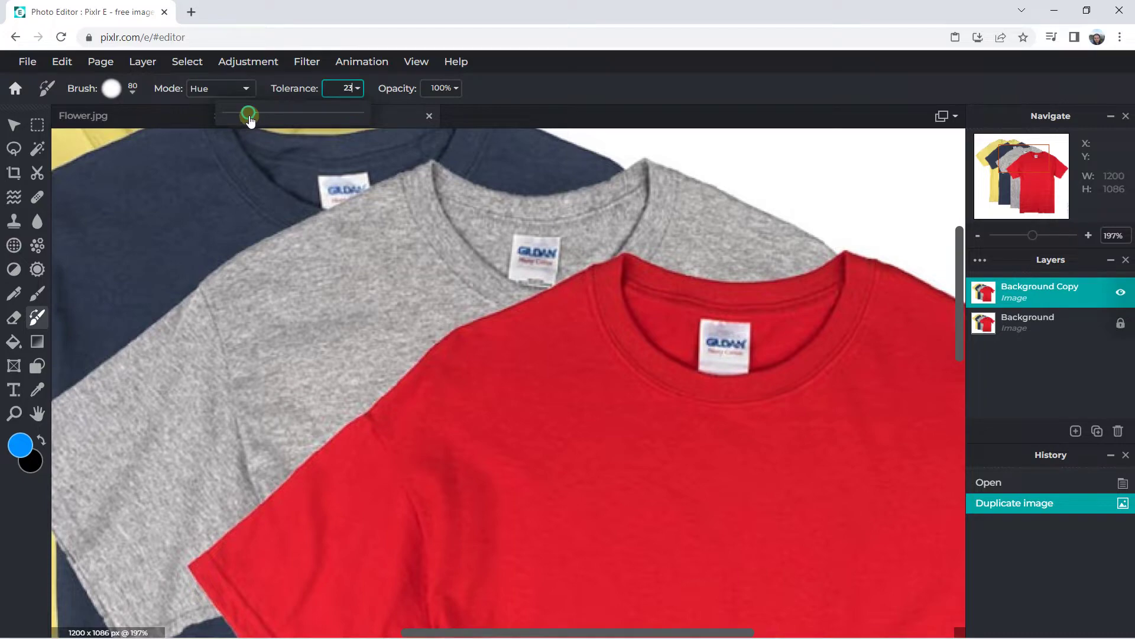
click(236, 88)
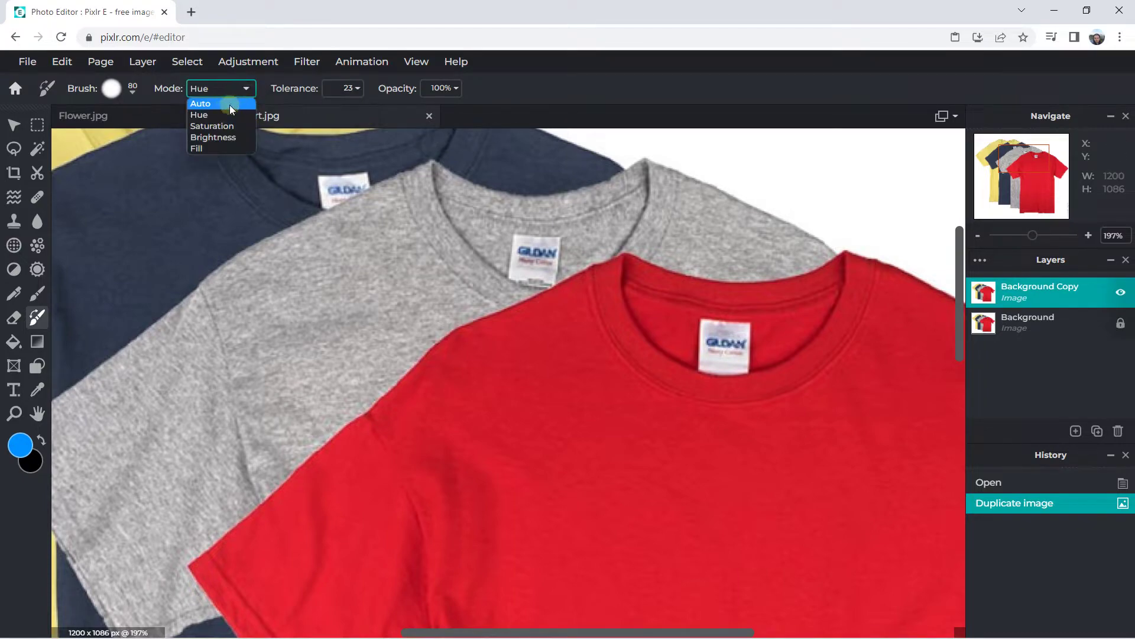
click(222, 105)
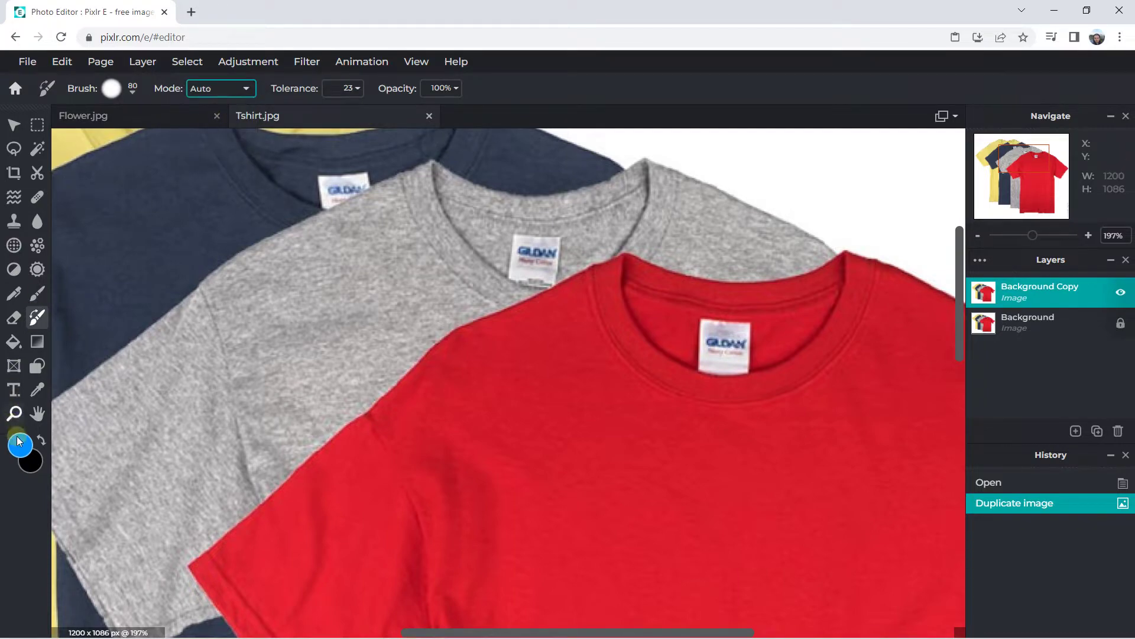
Change the painting colour from blue to a darker green
click(20, 441)
drag(601, 343, 605, 386)
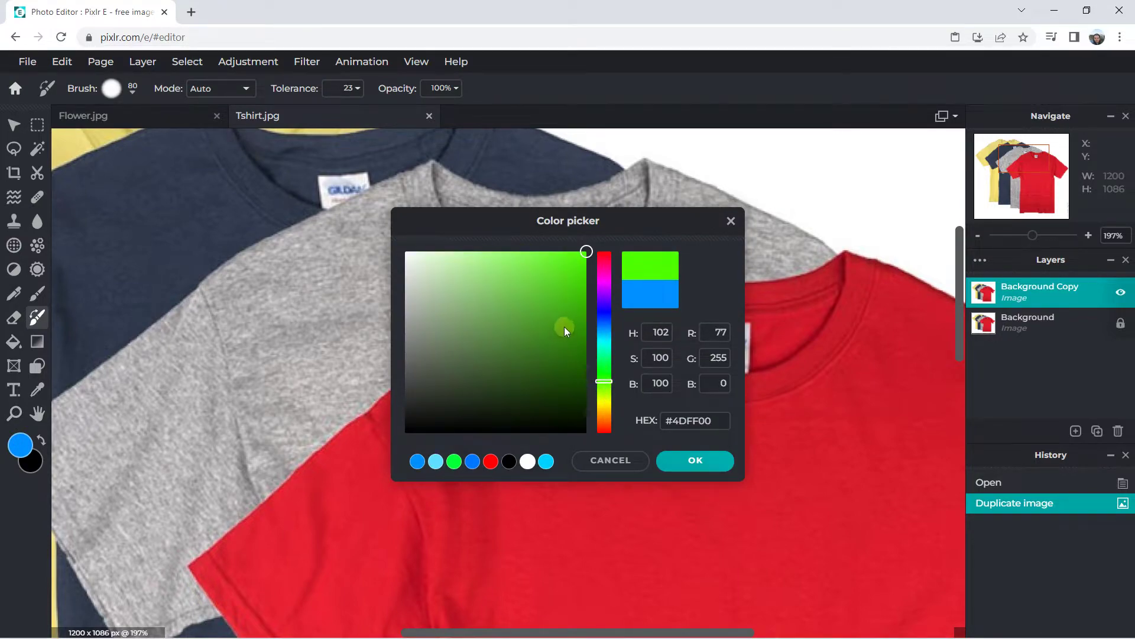
mouse_move(565, 326)
mouse_down()
mouse_move(603, 301)
mouse_move(609, 322)
mouse_up()
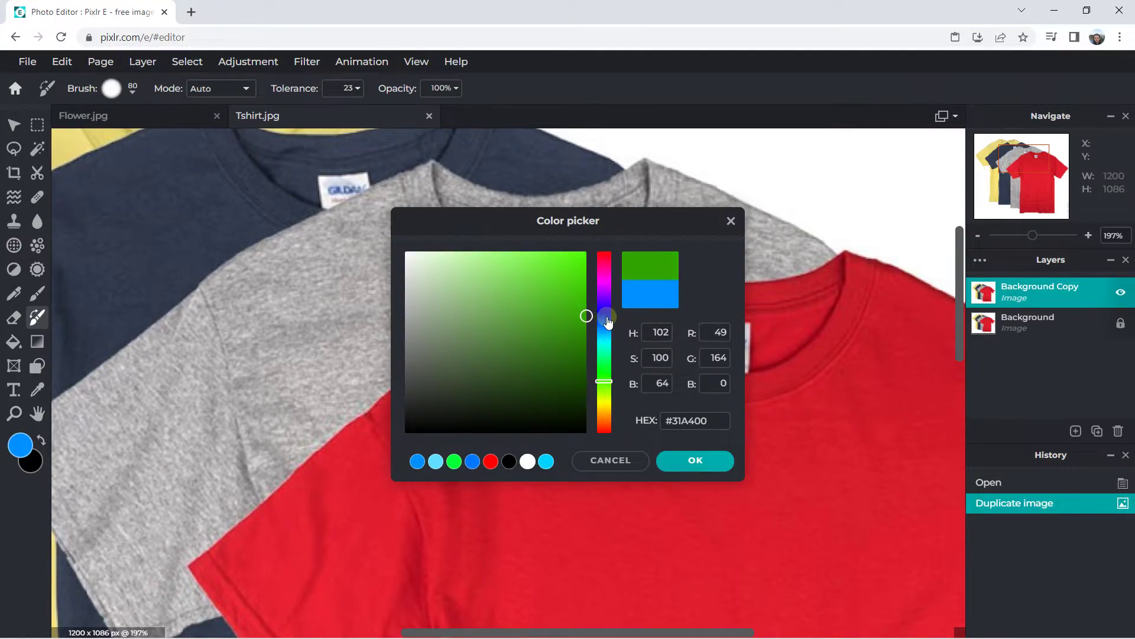
click(689, 462)
Paint a green band over the red shirt's shoulder and upper edge
mouse_move(527, 350)
mouse_down()
mouse_move(579, 328)
mouse_move(474, 353)
mouse_move(411, 419)
mouse_up()
scroll(474, 353, up, 3)
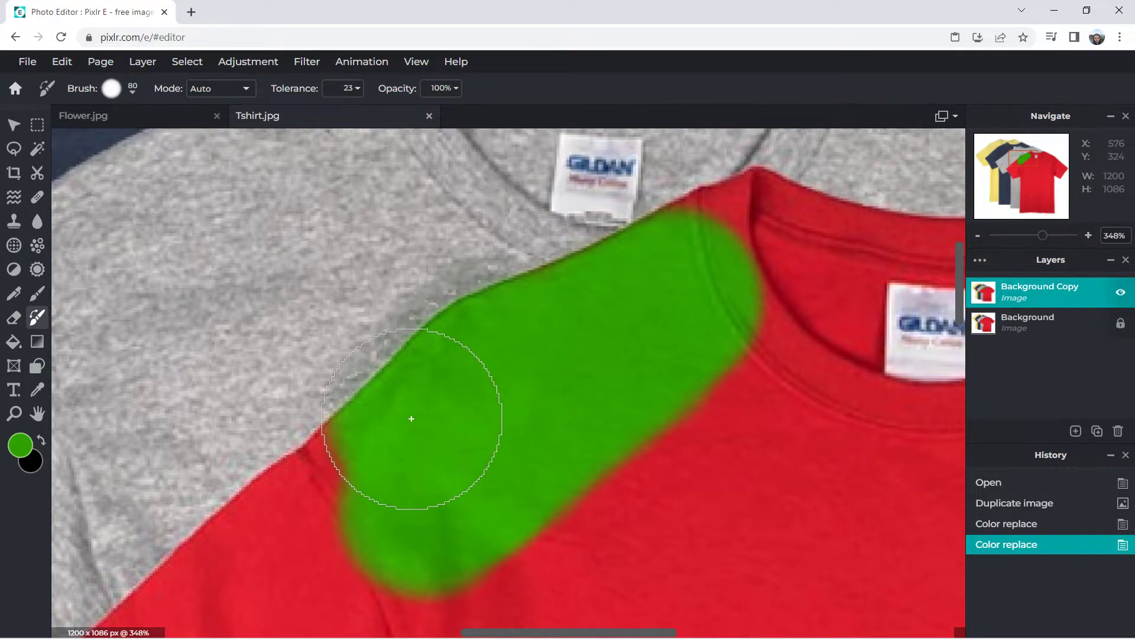
drag(414, 321, 623, 287)
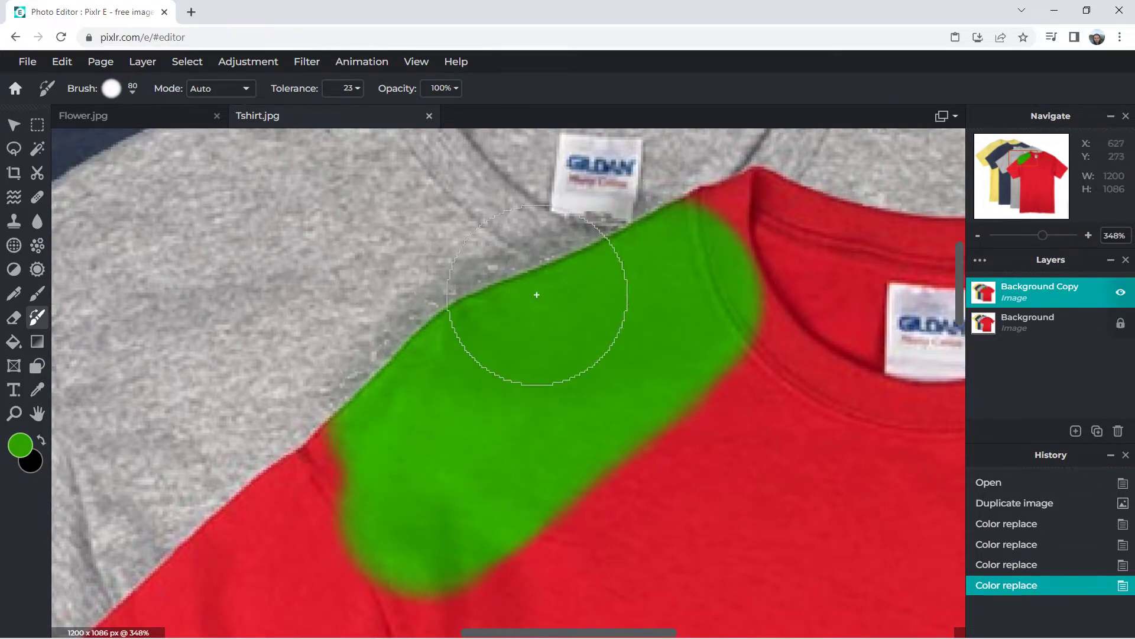
click(62, 61)
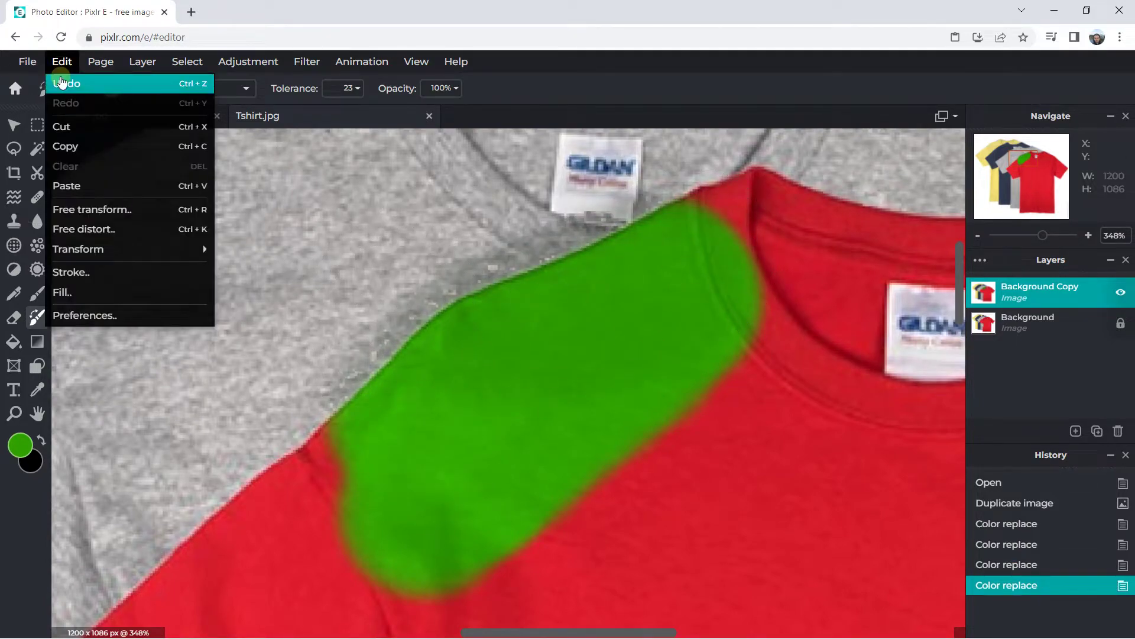
Undo the three earlier green strokes on the red shirt
click(61, 61)
click(61, 61)
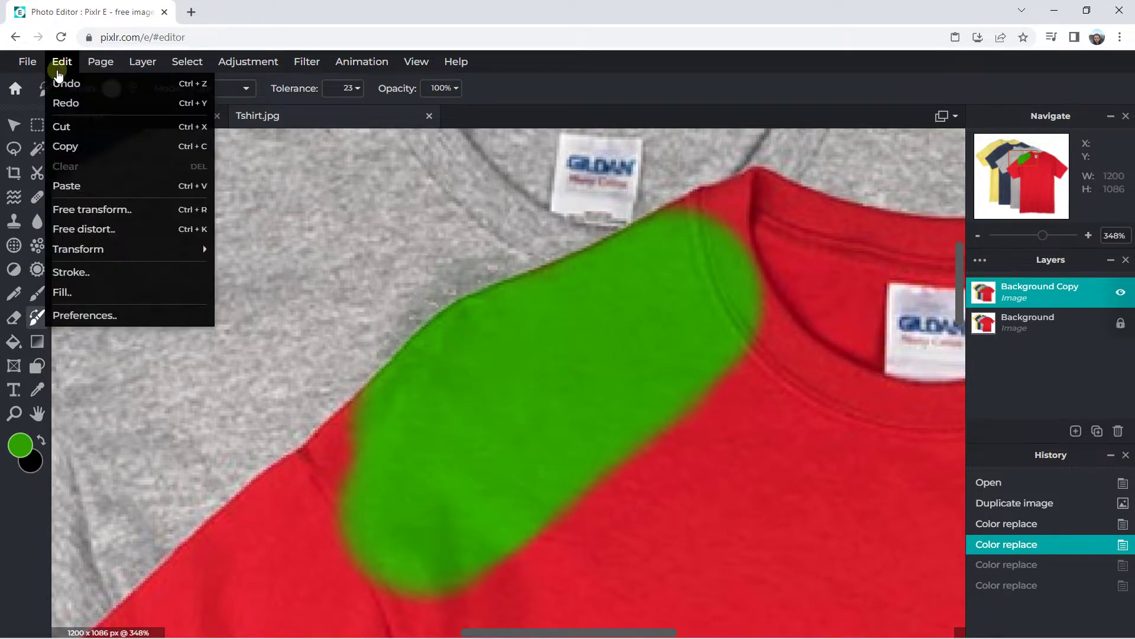
click(59, 83)
click(62, 62)
click(58, 84)
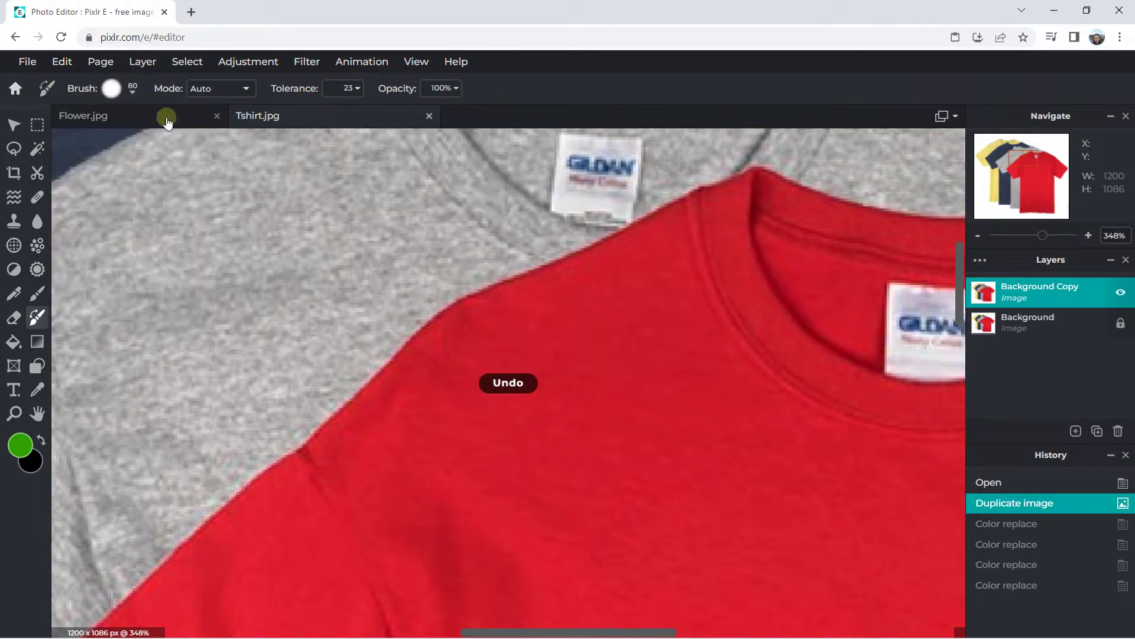
Switch to Fill mode and paint solid green across the red shirt's shoulder
click(225, 89)
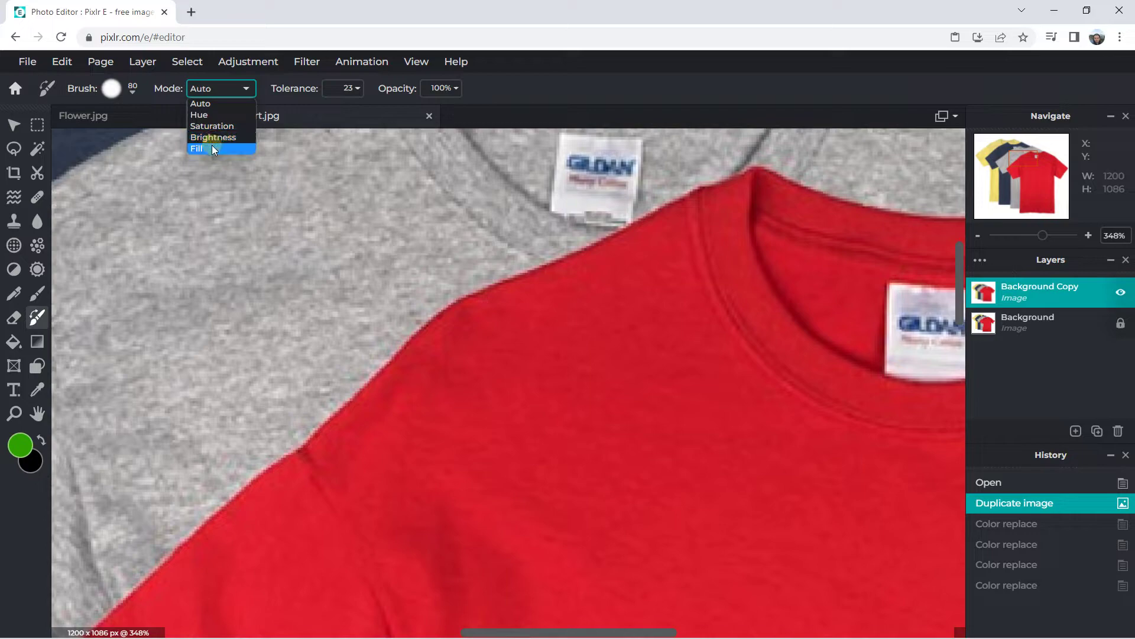
click(212, 149)
click(349, 88)
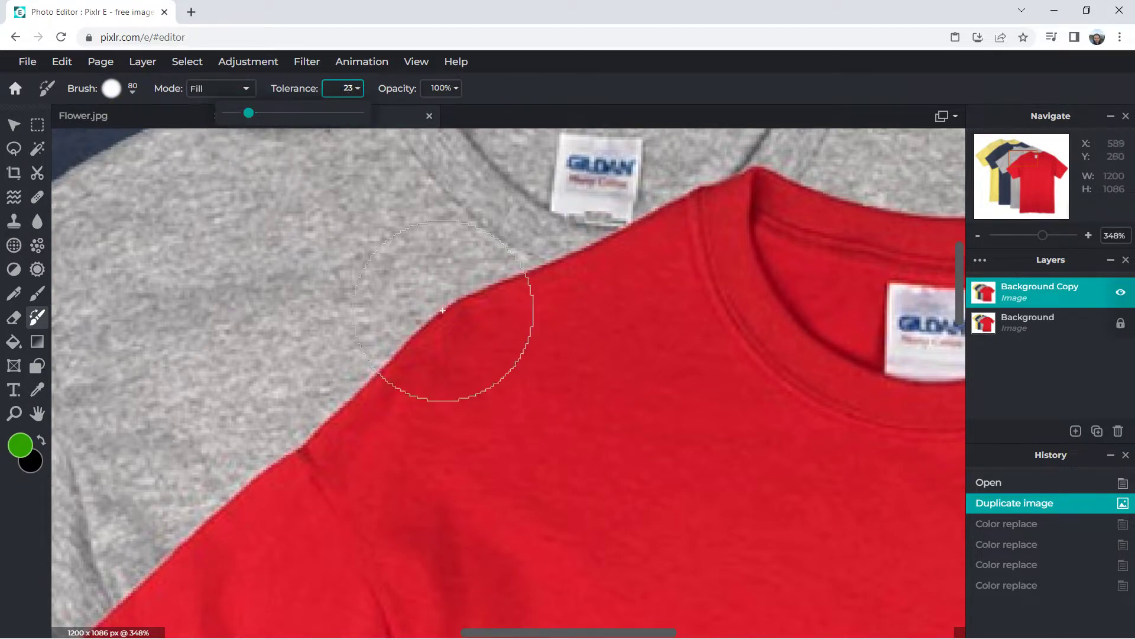
scroll(578, 335, down, 3)
scroll(577, 335, down, 3)
mouse_move(595, 373)
mouse_down()
mouse_move(609, 350)
mouse_move(560, 431)
mouse_move(643, 367)
mouse_move(702, 381)
mouse_move(710, 350)
mouse_move(650, 317)
mouse_move(603, 329)
mouse_move(507, 406)
mouse_move(518, 442)
mouse_move(540, 406)
mouse_move(517, 431)
mouse_move(486, 432)
mouse_move(482, 406)
mouse_move(527, 365)
mouse_move(588, 325)
mouse_move(629, 322)
mouse_up()
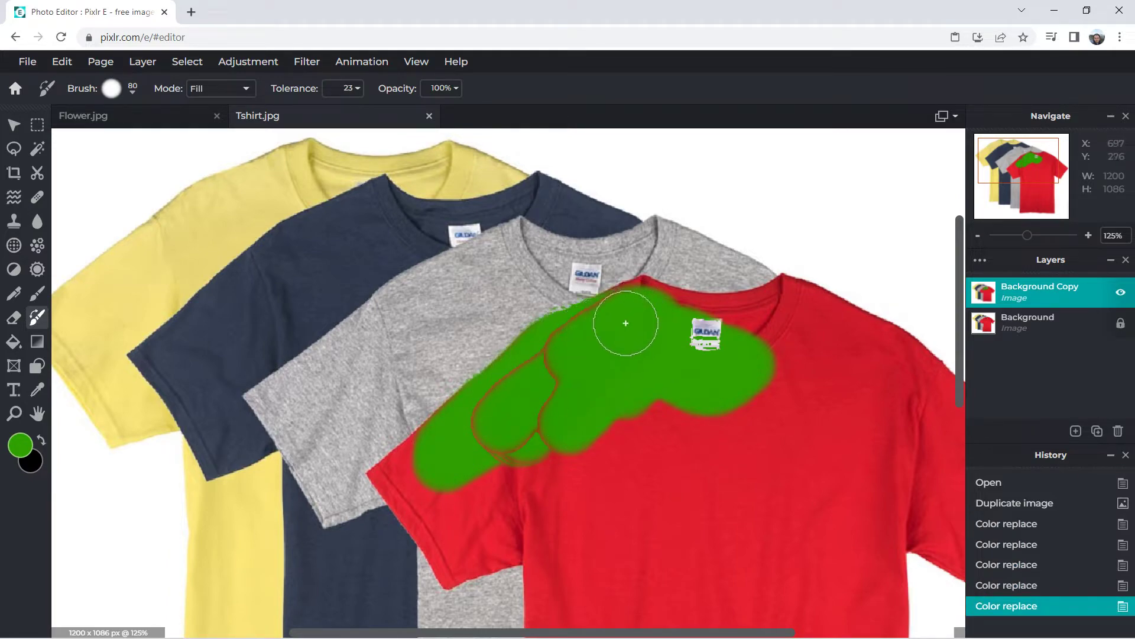
Repaint the shoulder to fill gaps in the green
scroll(550, 398, down, 3)
scroll(540, 393, down, 1)
scroll(515, 406, up, 6)
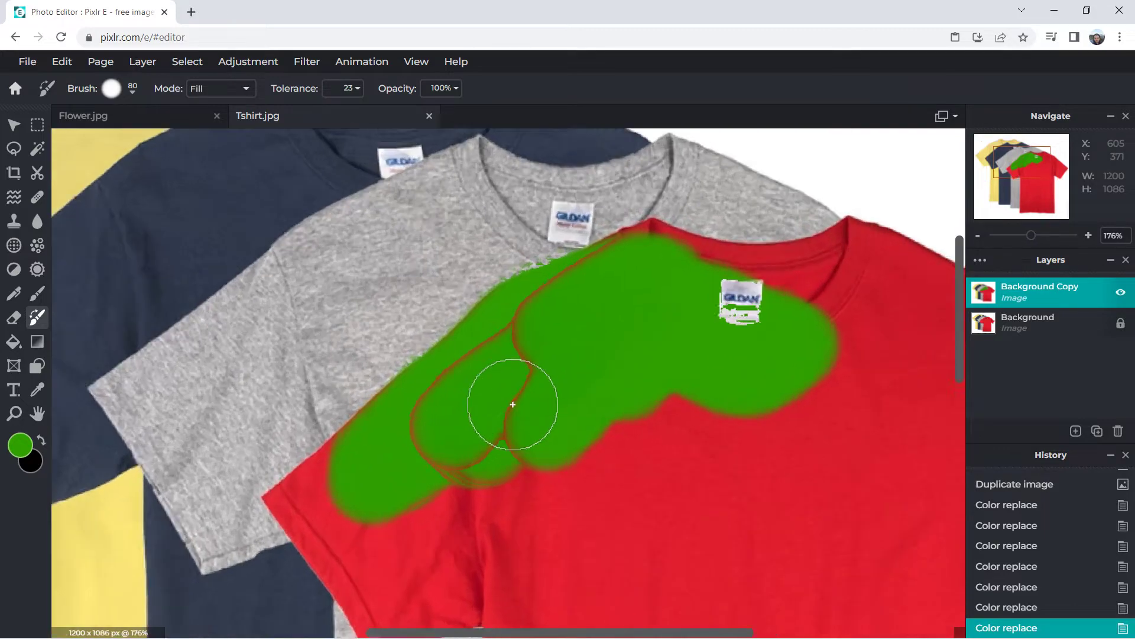
scroll(523, 346, down, 2)
drag(527, 325, 494, 398)
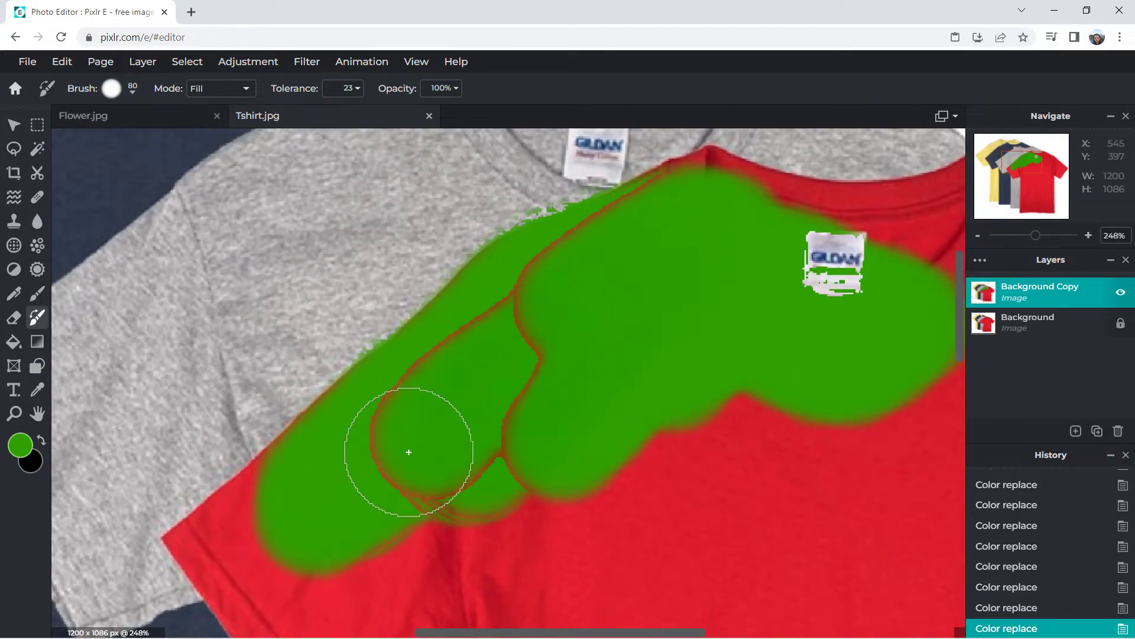
Paint green down the sleeve edge, then undo that stray stroke
scroll(405, 452, down, 2)
scroll(404, 456, down, 2)
mouse_move(388, 456)
mouse_down()
mouse_move(337, 472)
mouse_move(311, 500)
mouse_move(354, 543)
mouse_move(367, 585)
mouse_move(500, 550)
mouse_move(412, 551)
mouse_up()
click(62, 61)
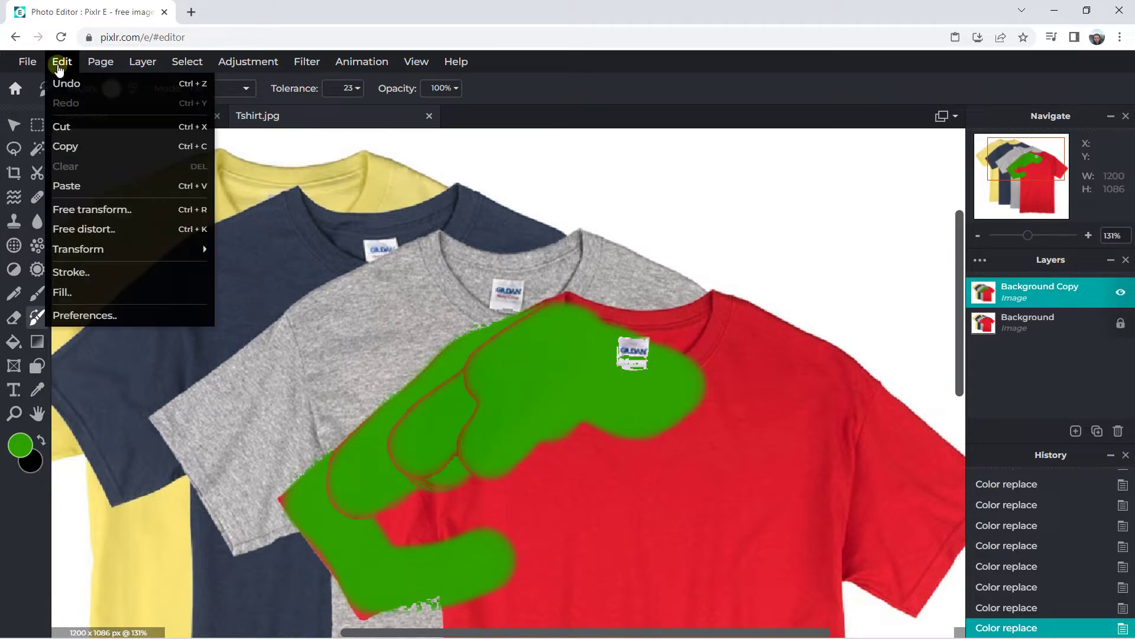
click(62, 81)
scroll(573, 456, down, 2)
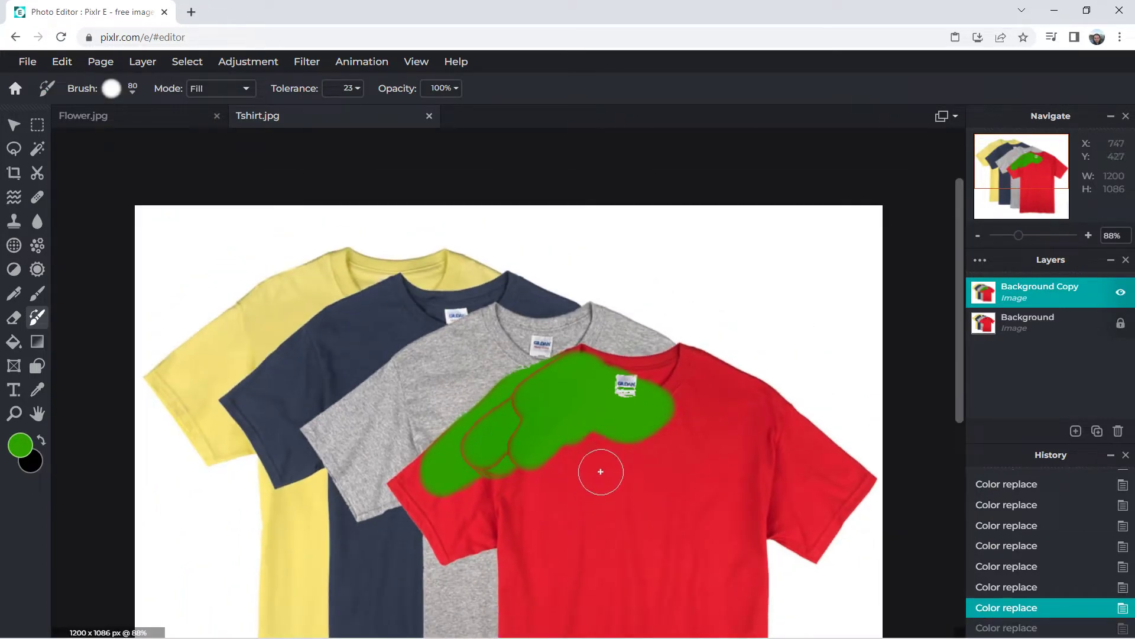
Paint green down the red shirt's front, toward the hem, and up its left edge
drag(961, 322, 960, 434)
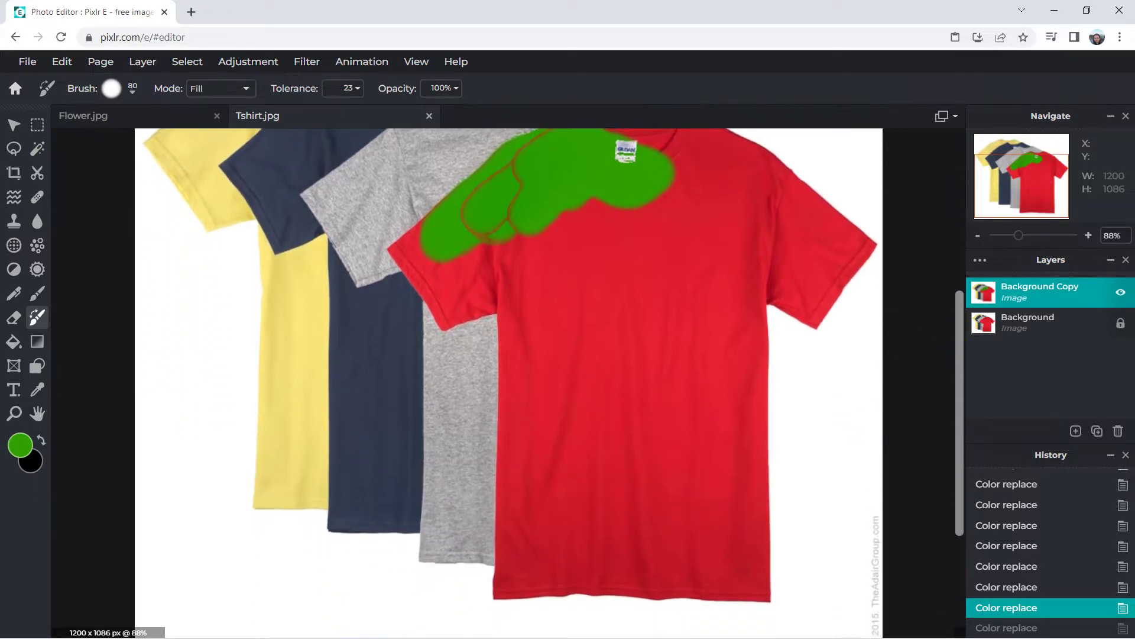
mouse_move(572, 223)
mouse_down()
mouse_move(590, 393)
mouse_move(591, 212)
mouse_move(606, 426)
mouse_move(647, 448)
mouse_move(684, 505)
mouse_move(725, 467)
mouse_move(618, 207)
mouse_move(659, 272)
mouse_move(672, 243)
mouse_move(585, 335)
mouse_move(565, 263)
mouse_move(560, 512)
mouse_move(545, 251)
mouse_up()
mouse_move(575, 412)
mouse_down()
mouse_move(588, 481)
mouse_move(591, 471)
mouse_move(568, 515)
mouse_move(639, 515)
mouse_move(674, 562)
mouse_move(718, 530)
mouse_move(677, 512)
mouse_up()
mouse_move(544, 444)
mouse_down()
mouse_move(524, 449)
mouse_move(520, 258)
mouse_move(477, 278)
mouse_move(489, 236)
mouse_move(473, 246)
mouse_up()
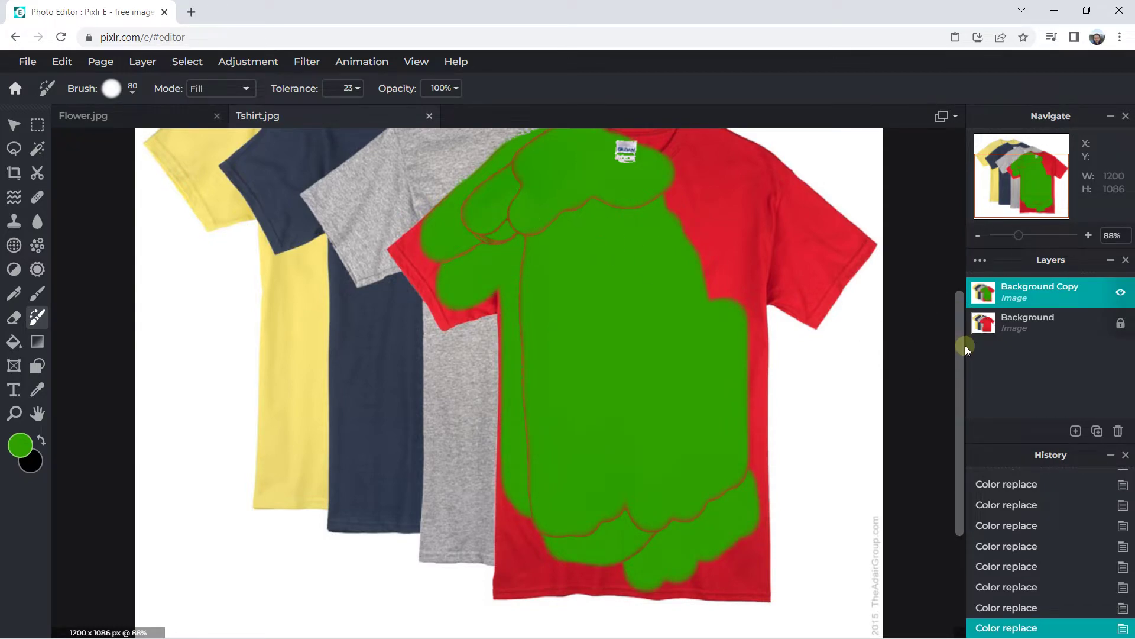
Zoom in and cover the red outline marks on the green left sleeve
scroll(489, 430, up, 2)
scroll(489, 431, up, 3)
drag(572, 426, 449, 390)
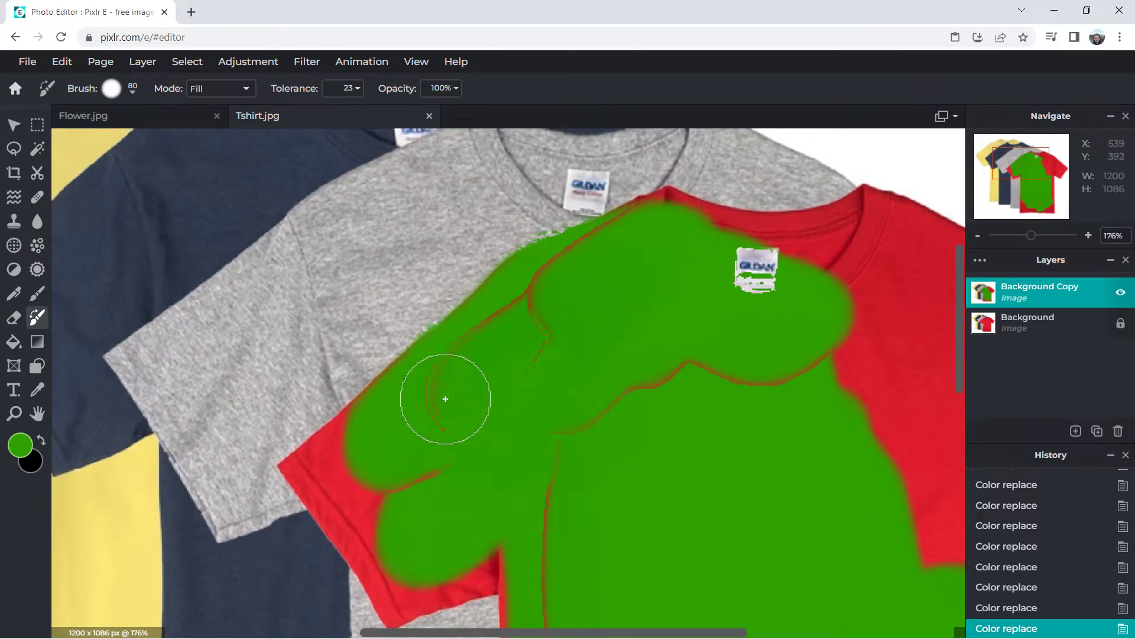
drag(448, 390, 504, 349)
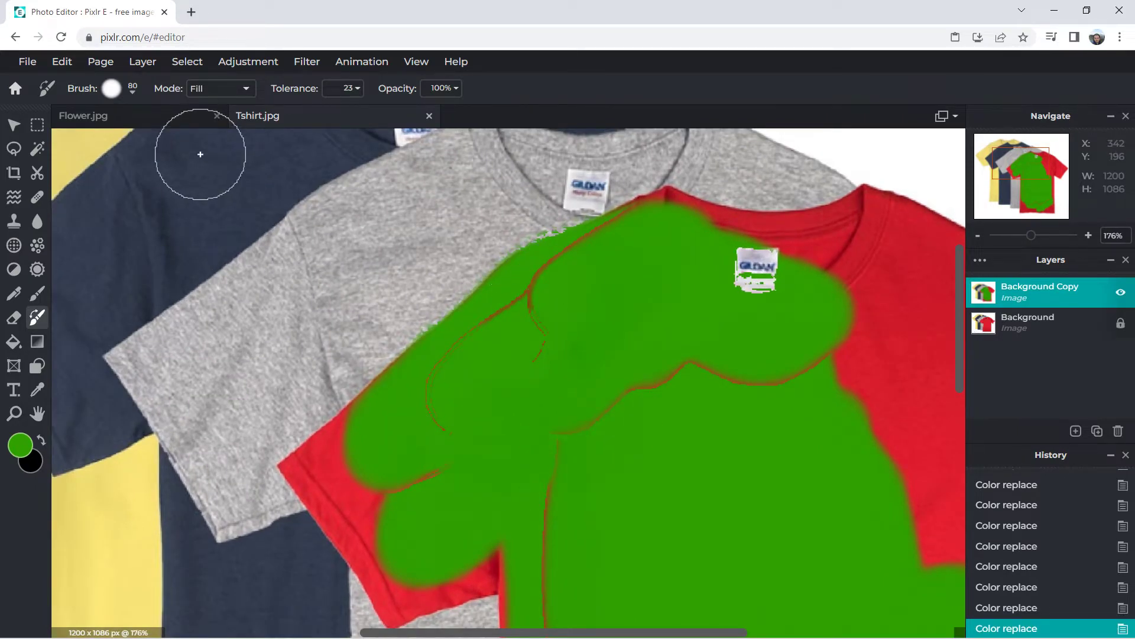
With tolerance 52 and a 33 px brush, paint the red seam lines and shoulder green
click(359, 88)
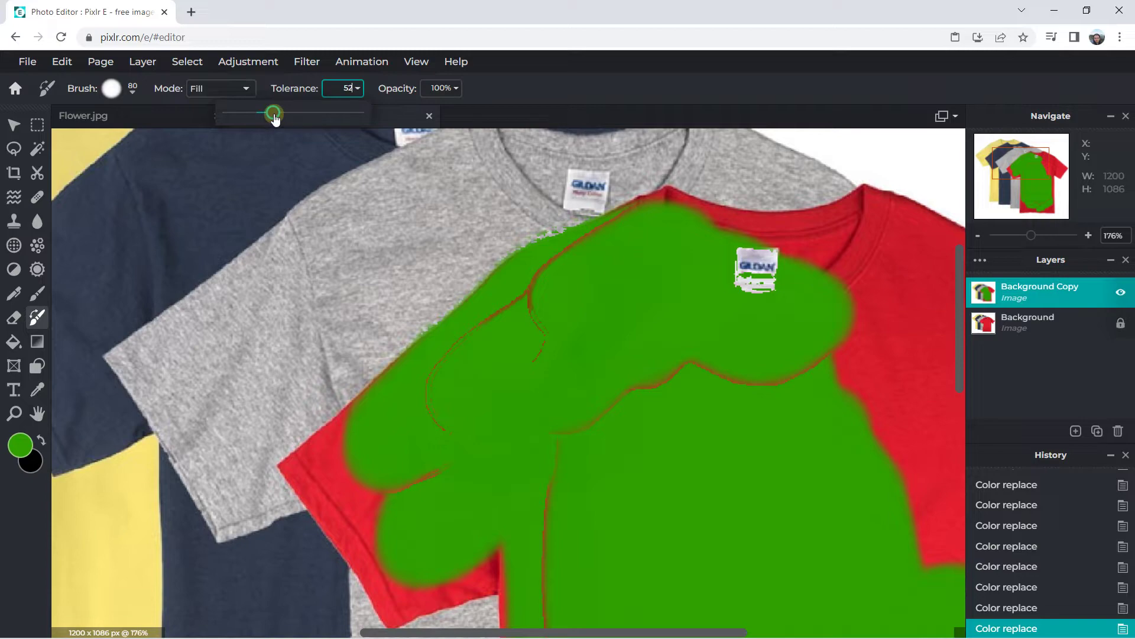
click(133, 94)
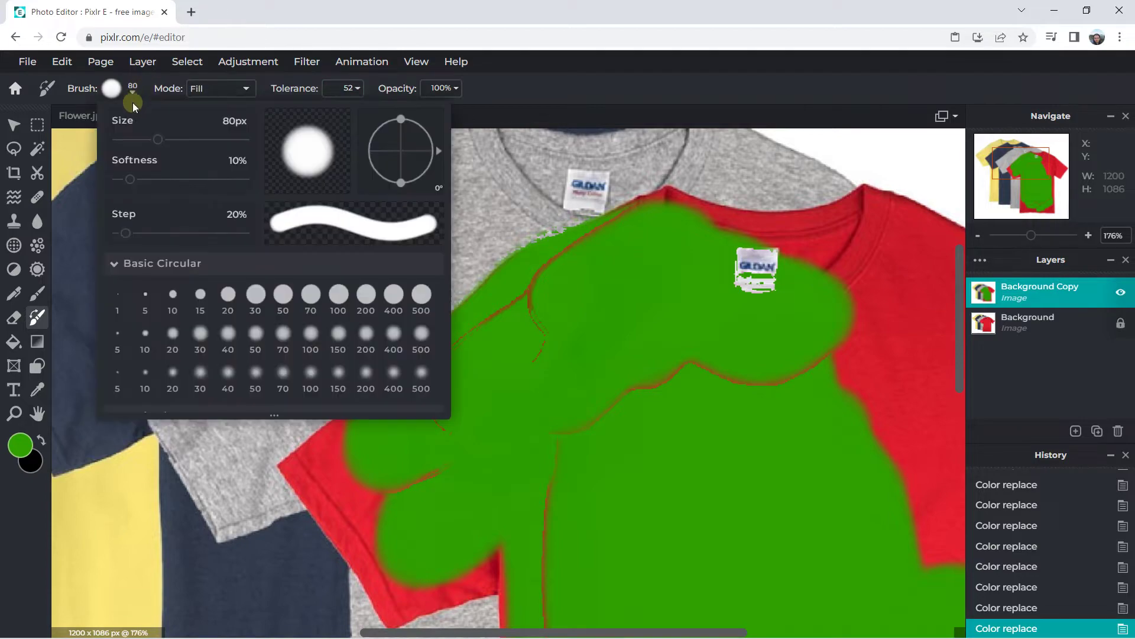
drag(158, 140, 134, 141)
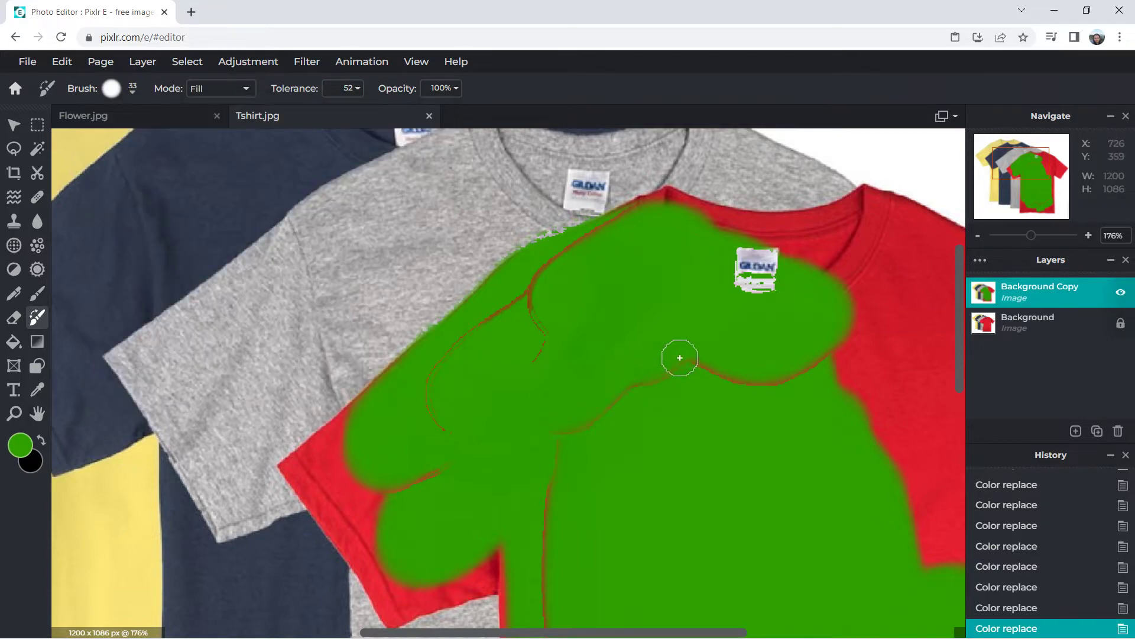
mouse_move(749, 369)
mouse_down()
mouse_move(796, 393)
mouse_move(834, 347)
mouse_up()
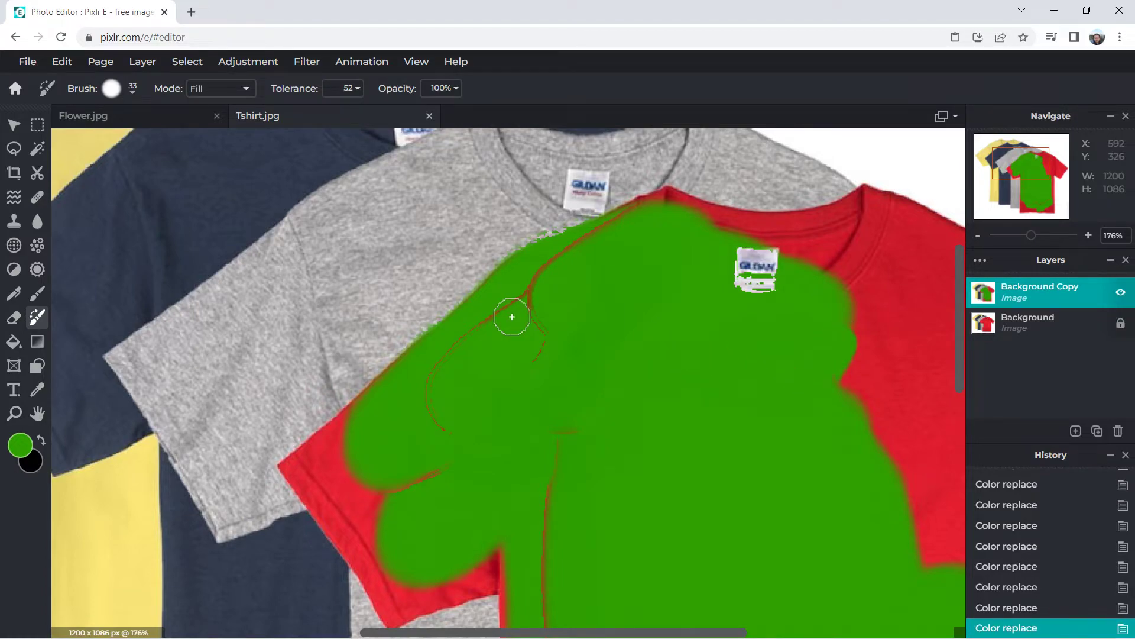
drag(515, 302, 543, 277)
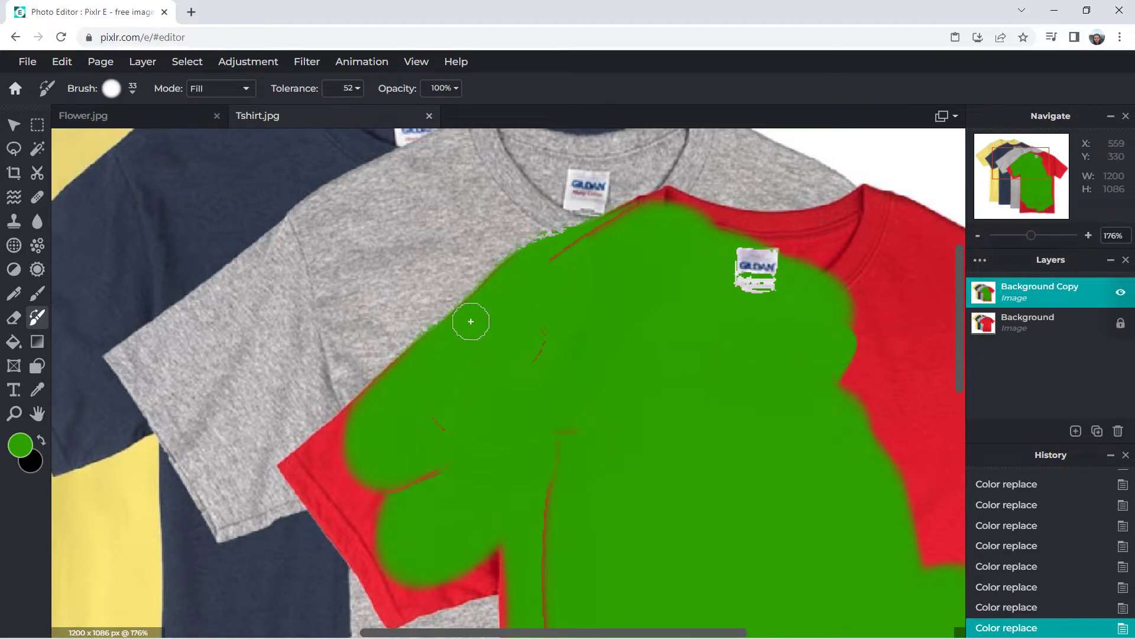
drag(451, 423, 480, 389)
drag(532, 339, 533, 381)
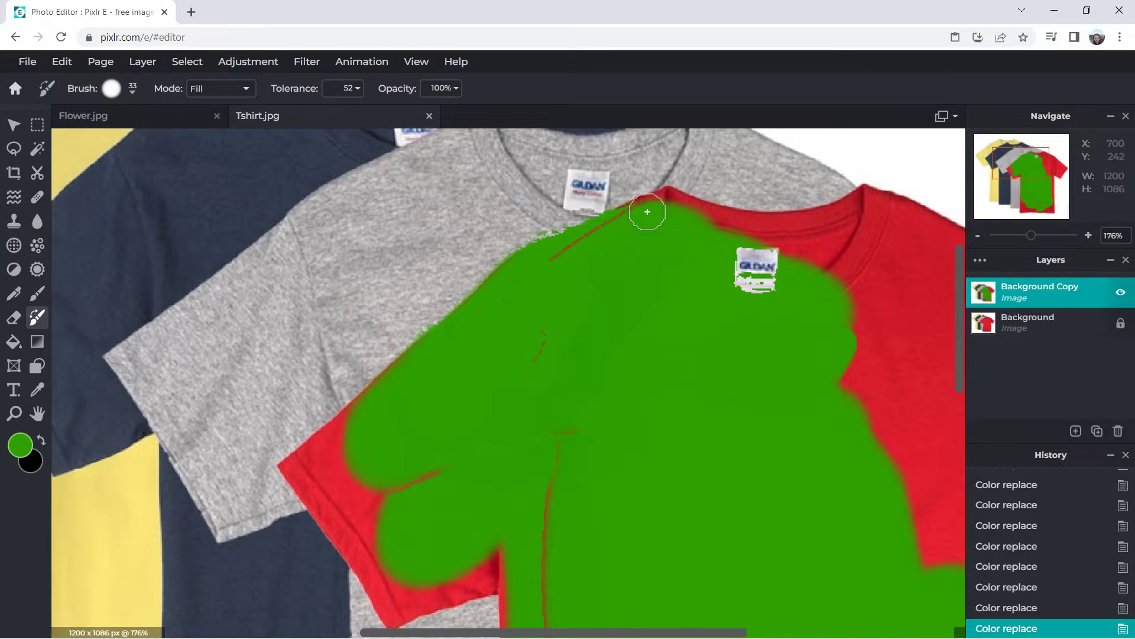
Paint the remaining red sleeve area and its lower edge green, then zoom to inspect
drag(294, 454, 372, 402)
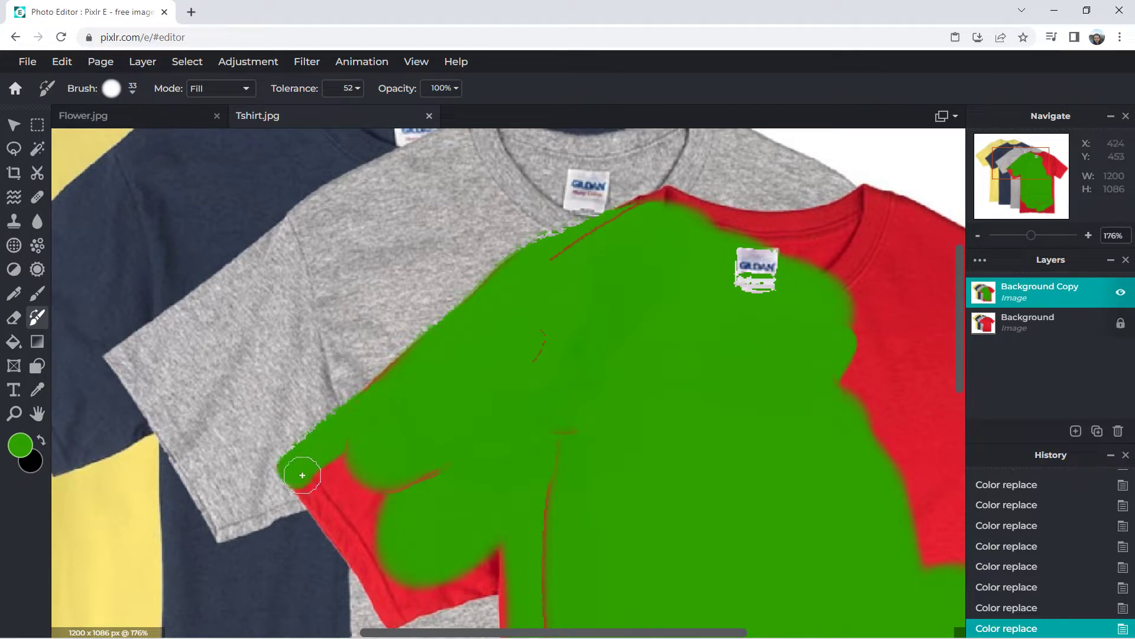
mouse_move(302, 475)
mouse_down()
mouse_move(393, 603)
mouse_move(522, 567)
mouse_up()
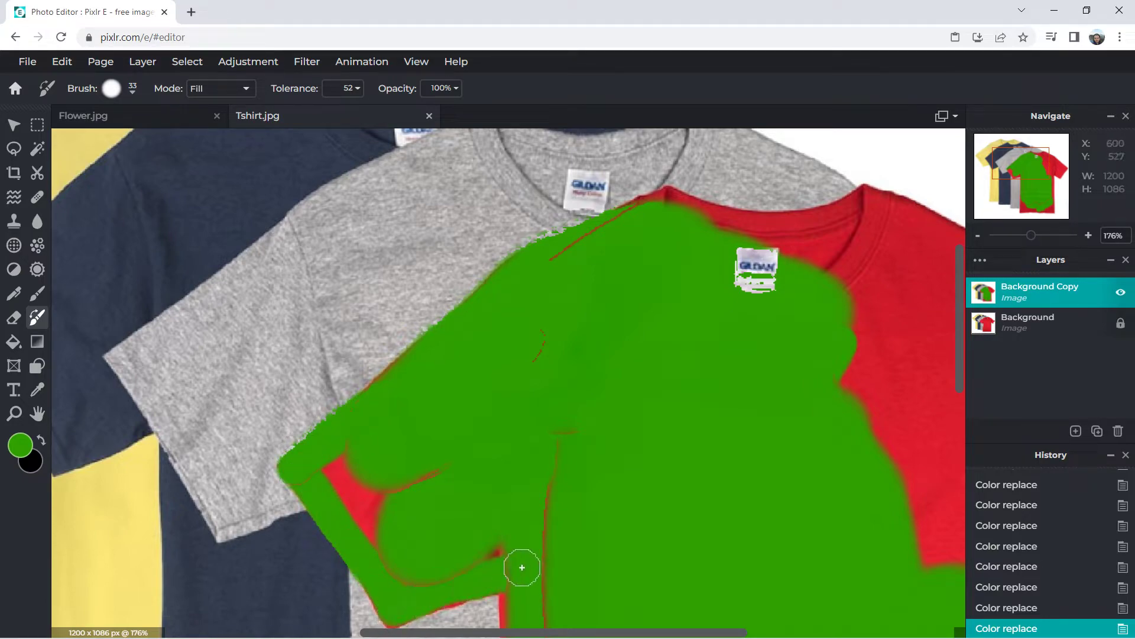
drag(348, 485, 347, 483)
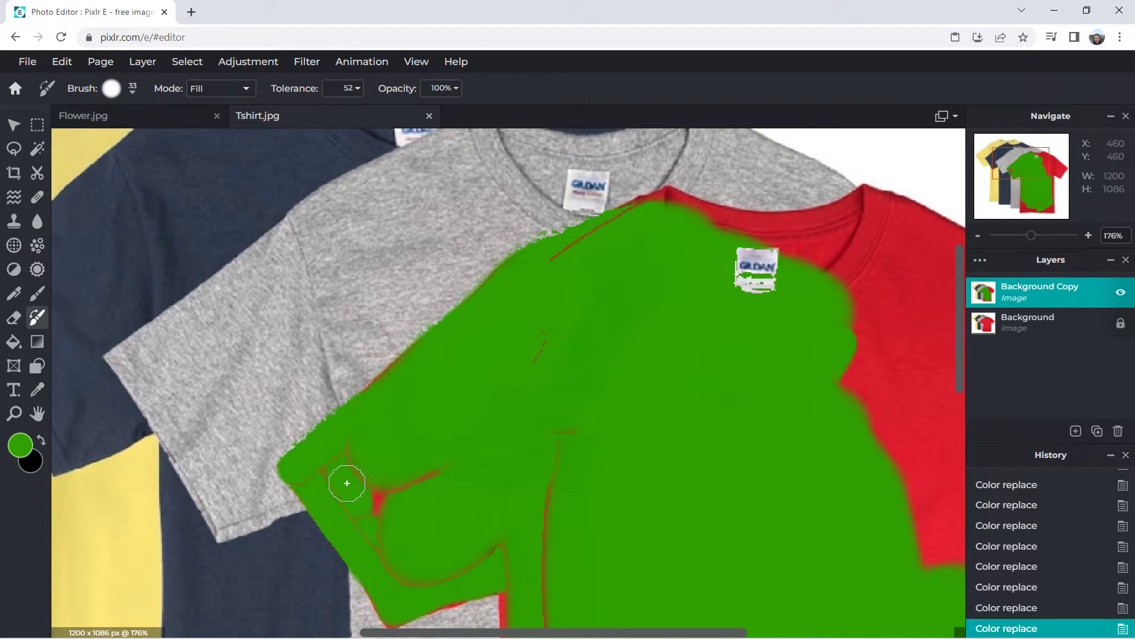
scroll(532, 418, down, 2)
scroll(537, 413, down, 2)
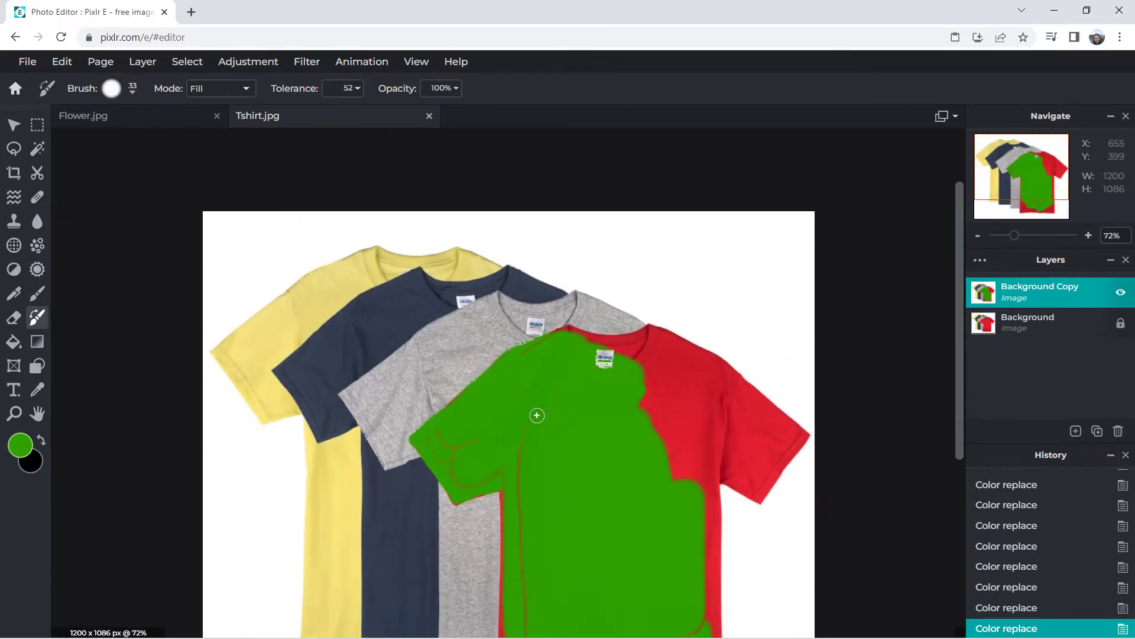
scroll(537, 413, down, 1)
scroll(531, 487, up, 1)
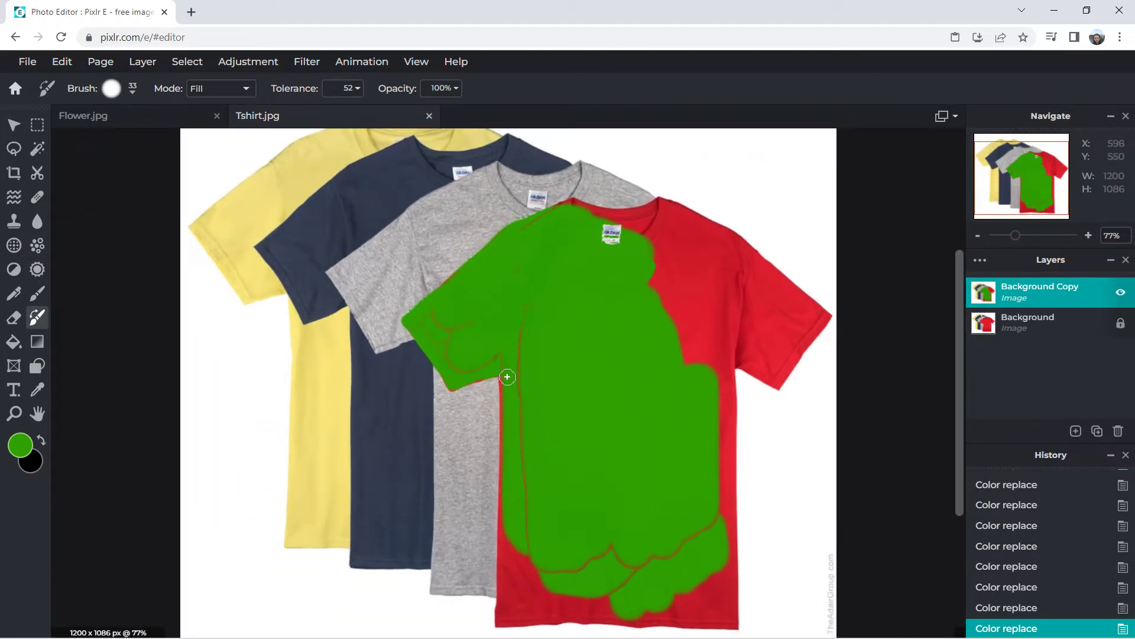
scroll(505, 485, up, 2)
scroll(505, 452, up, 2)
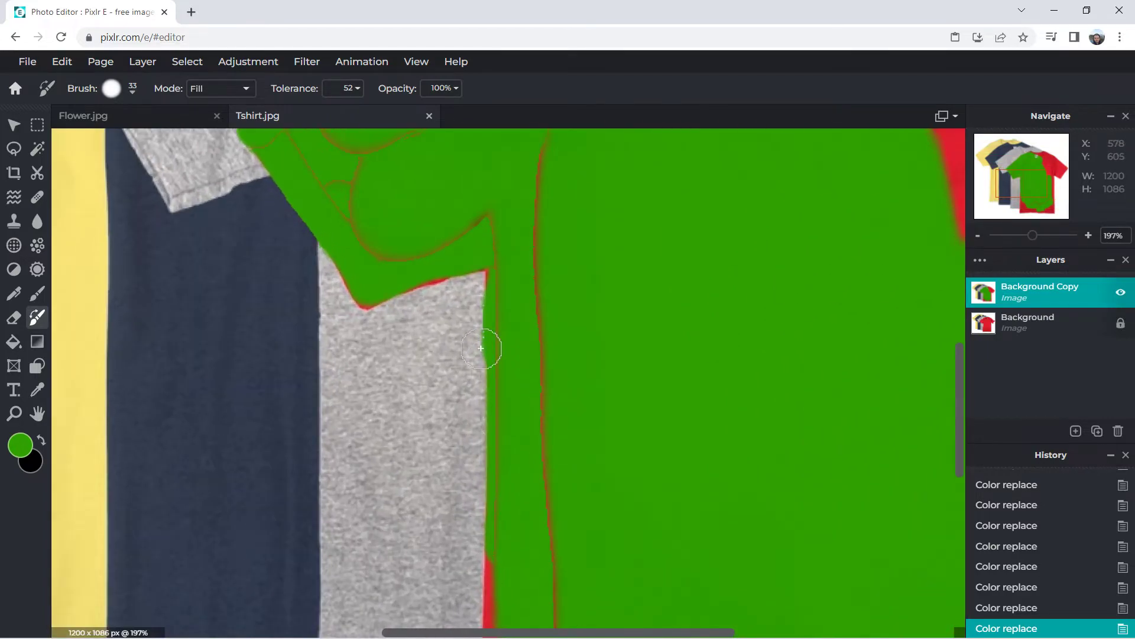
scroll(468, 374, down, 2)
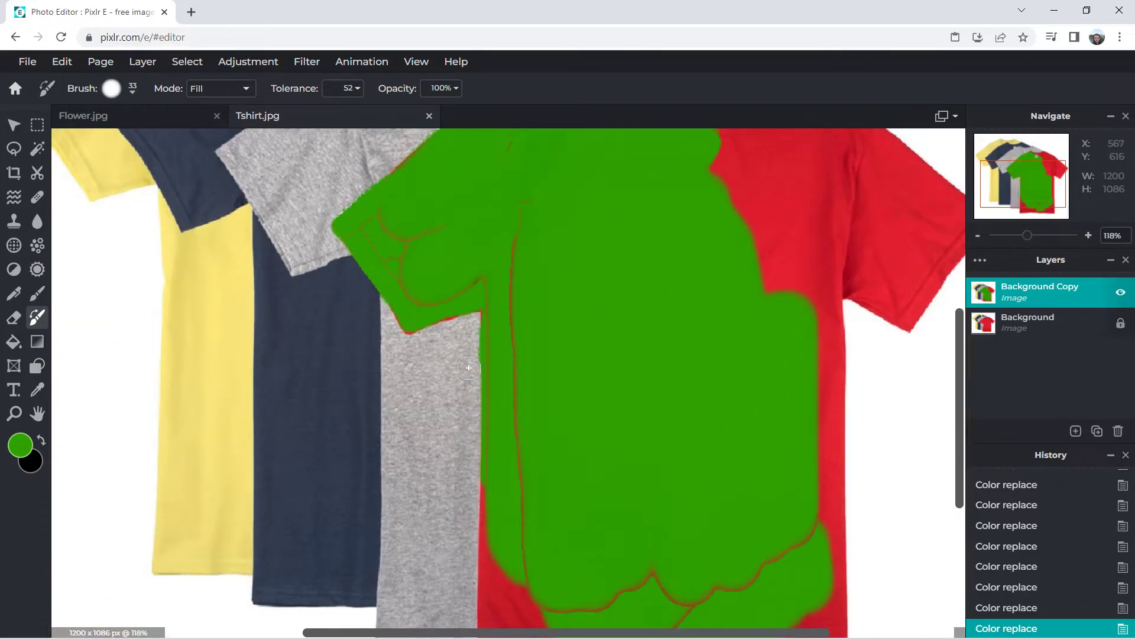
scroll(414, 331, down, 2)
scroll(300, 231, down, 1)
scroll(279, 253, up, 1)
scroll(279, 253, up, 2)
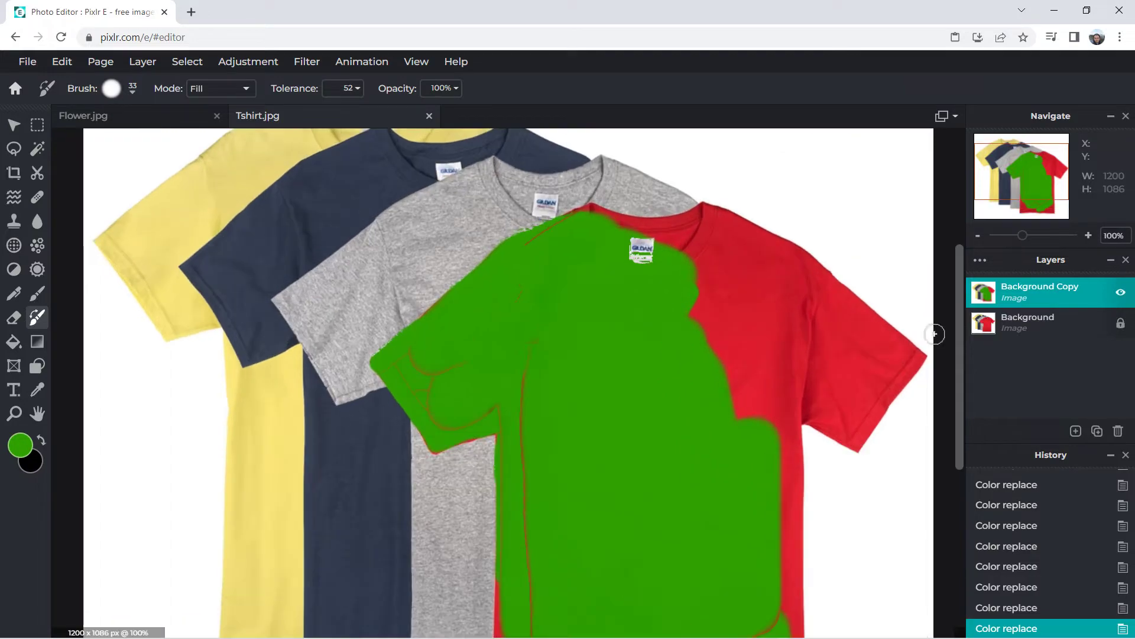
Test a green stroke on the yellow shirt's sleeve, then undo it
drag(959, 328, 960, 264)
scroll(112, 340, up, 2)
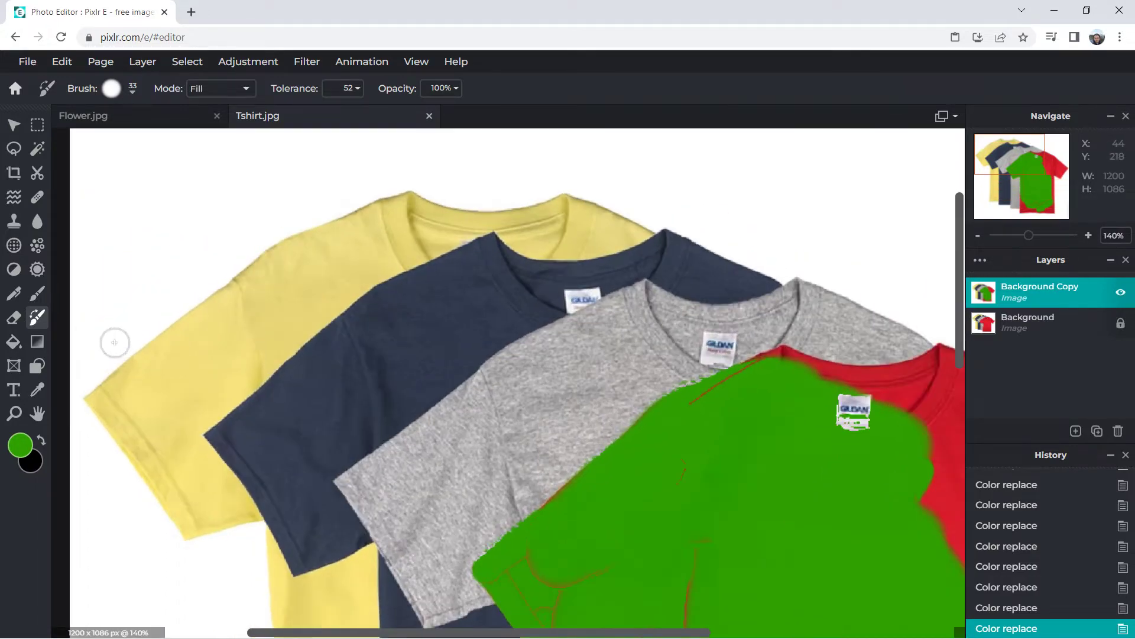
scroll(115, 341, up, 1)
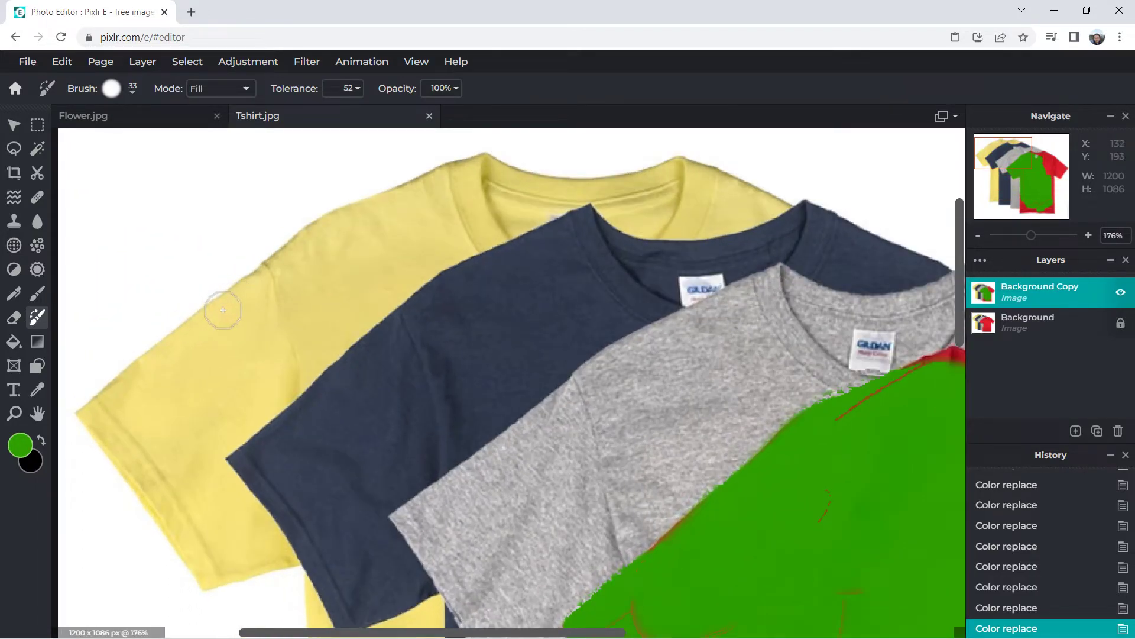
drag(228, 308, 290, 253)
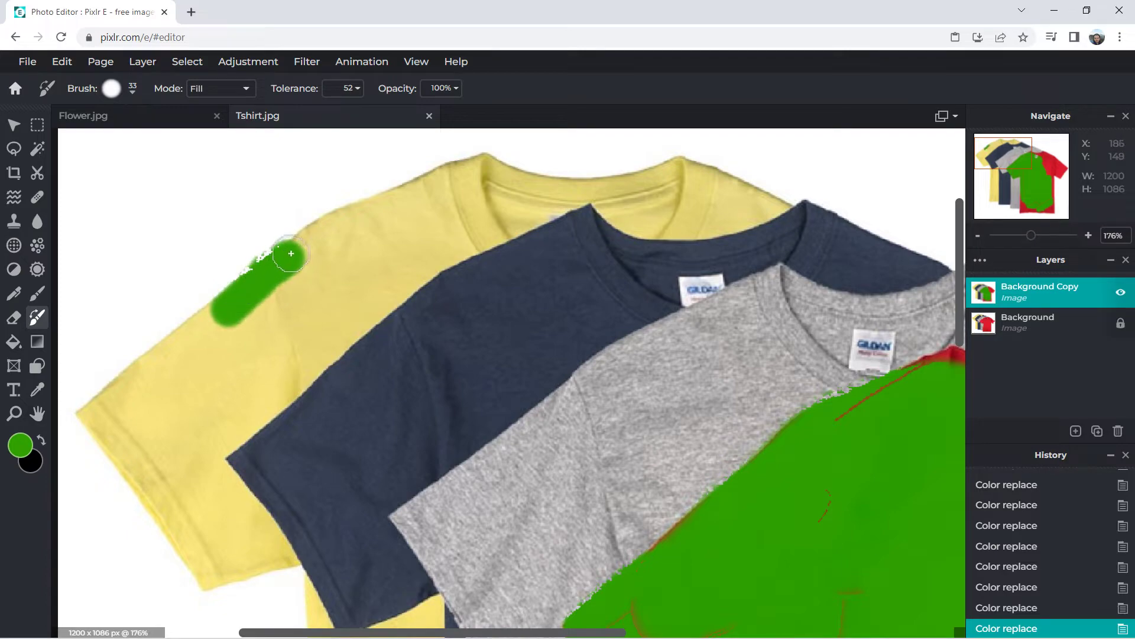
click(62, 62)
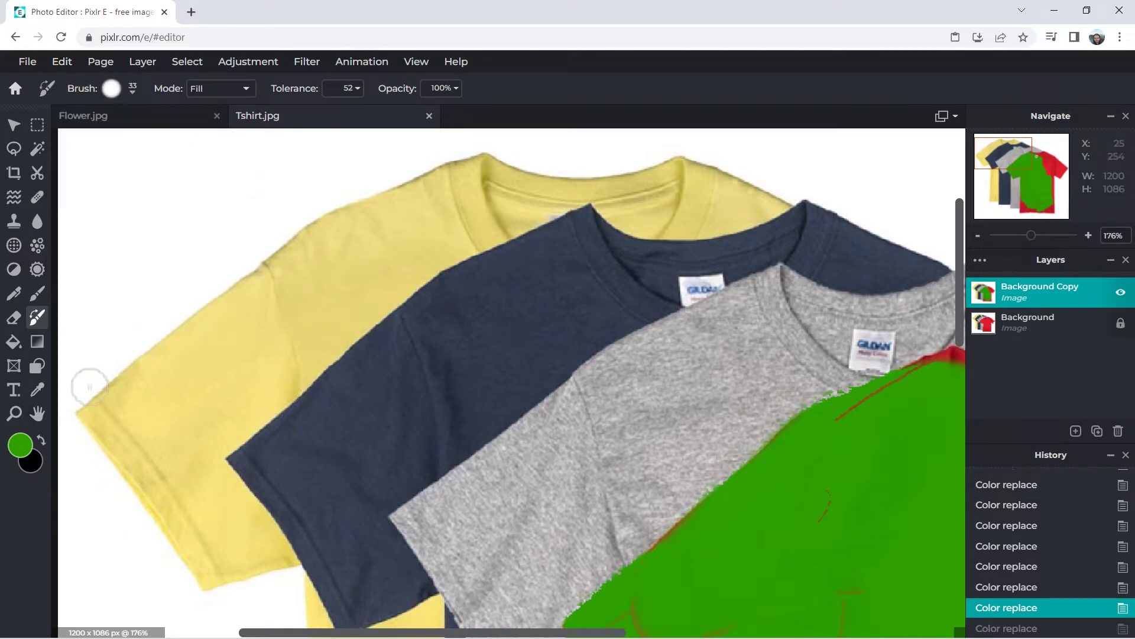
click(235, 89)
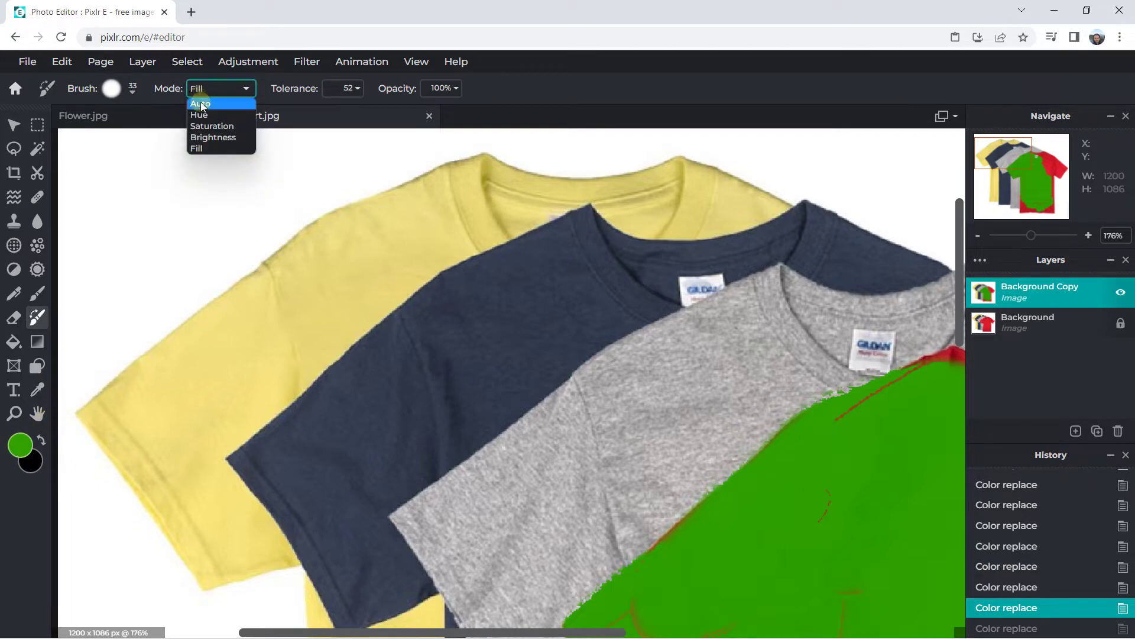
Lower tolerance to 33 in Auto mode and test green strokes on the yellow collar
click(355, 90)
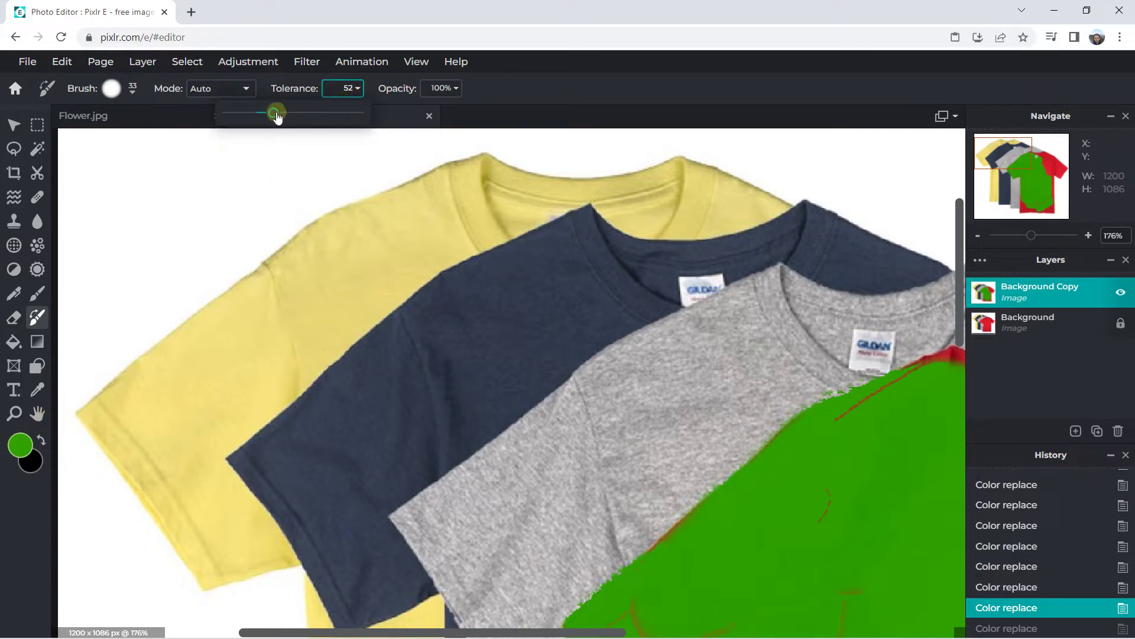
mouse_move(306, 251)
mouse_down()
mouse_move(393, 203)
mouse_move(624, 185)
mouse_up()
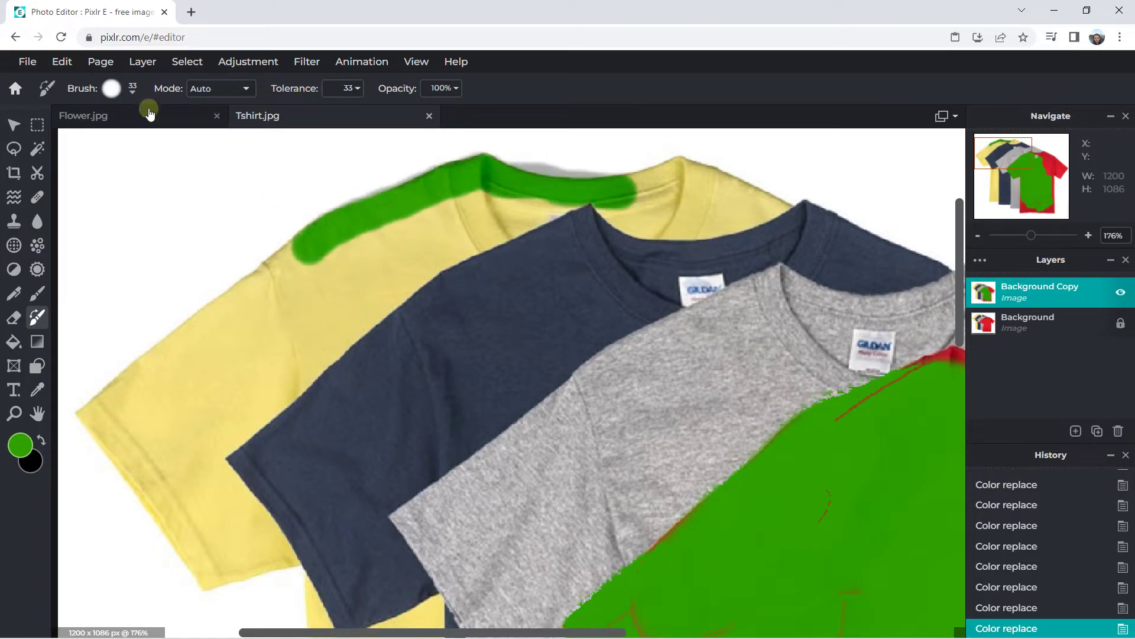
click(61, 62)
click(69, 84)
mouse_move(389, 207)
mouse_down()
mouse_move(456, 178)
mouse_move(540, 188)
mouse_up()
Undo the green test strokes so the yellow collar stays yellow
click(79, 62)
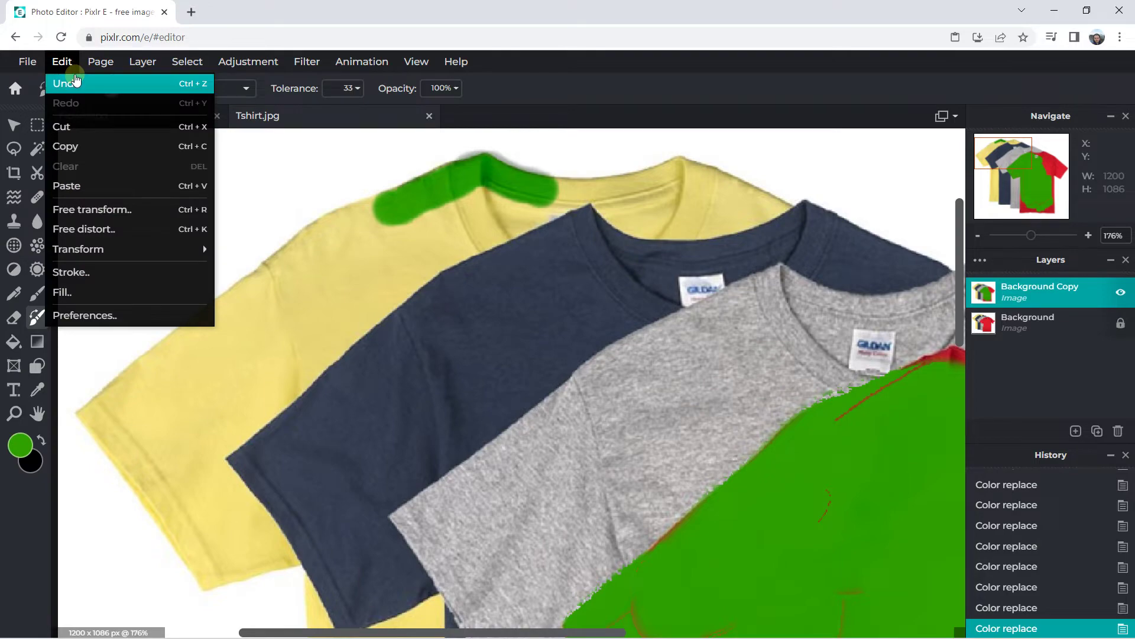
scroll(564, 340, down, 5)
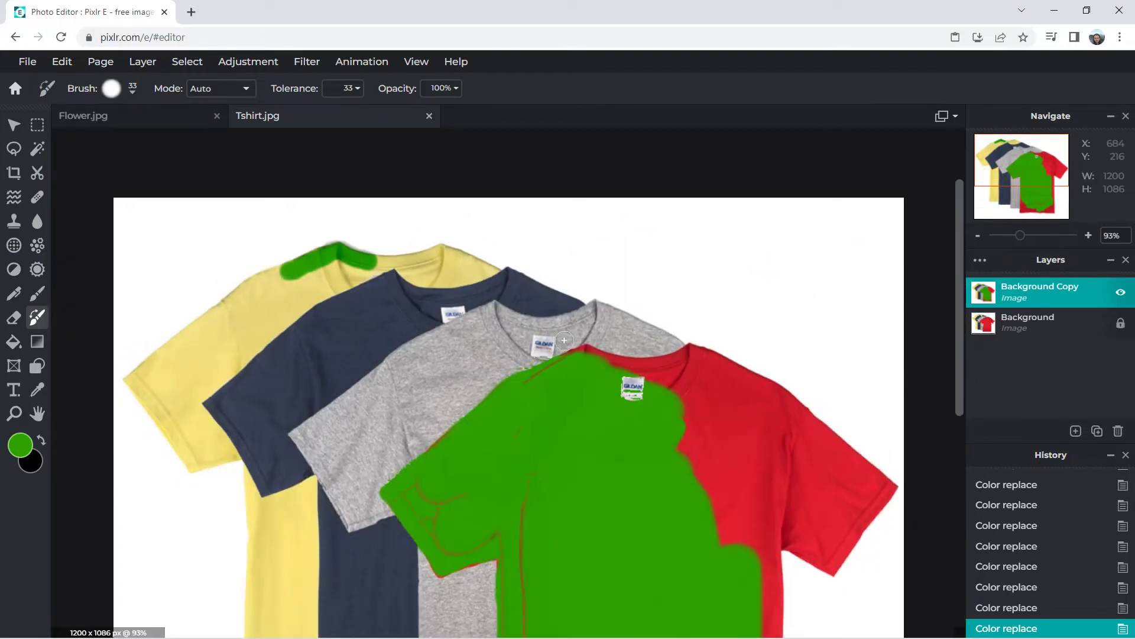
click(59, 70)
click(72, 88)
scroll(715, 473, up, 3)
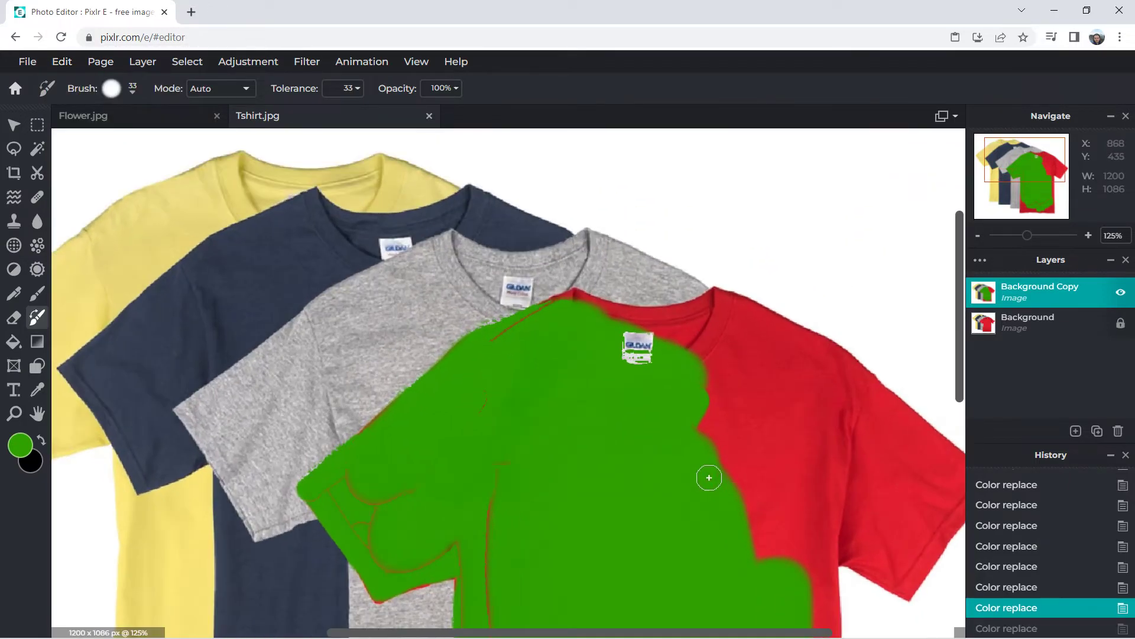
Extend green into the red area along the shirt's green-red boundary
scroll(708, 397, up, 2)
mouse_move(708, 397)
mouse_down()
mouse_move(747, 399)
mouse_move(750, 346)
mouse_up()
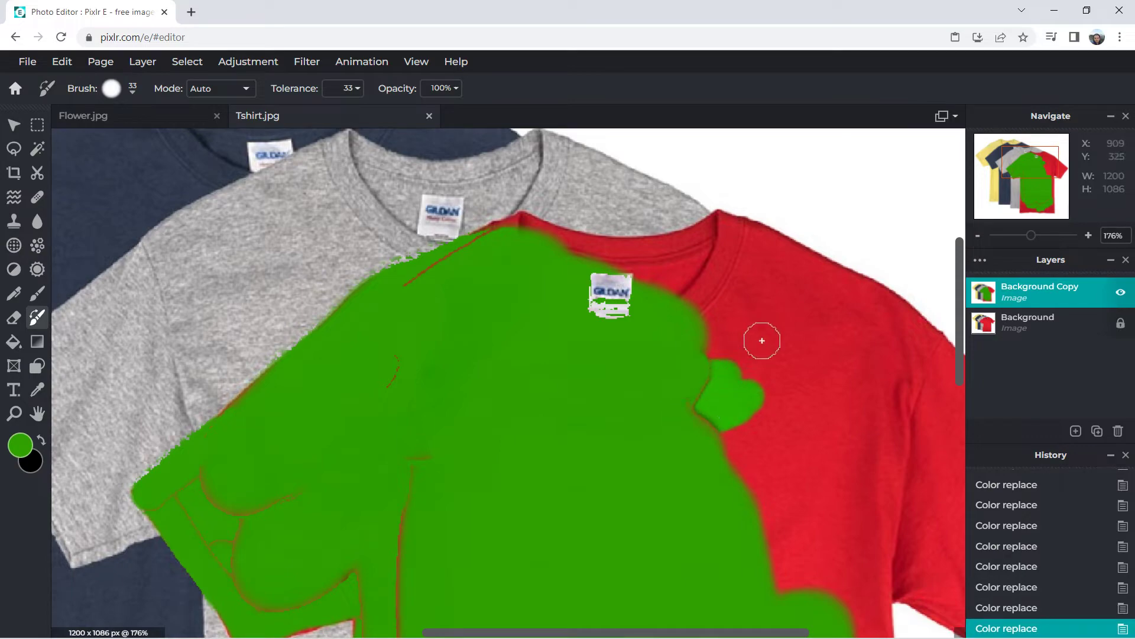
drag(726, 405, 734, 437)
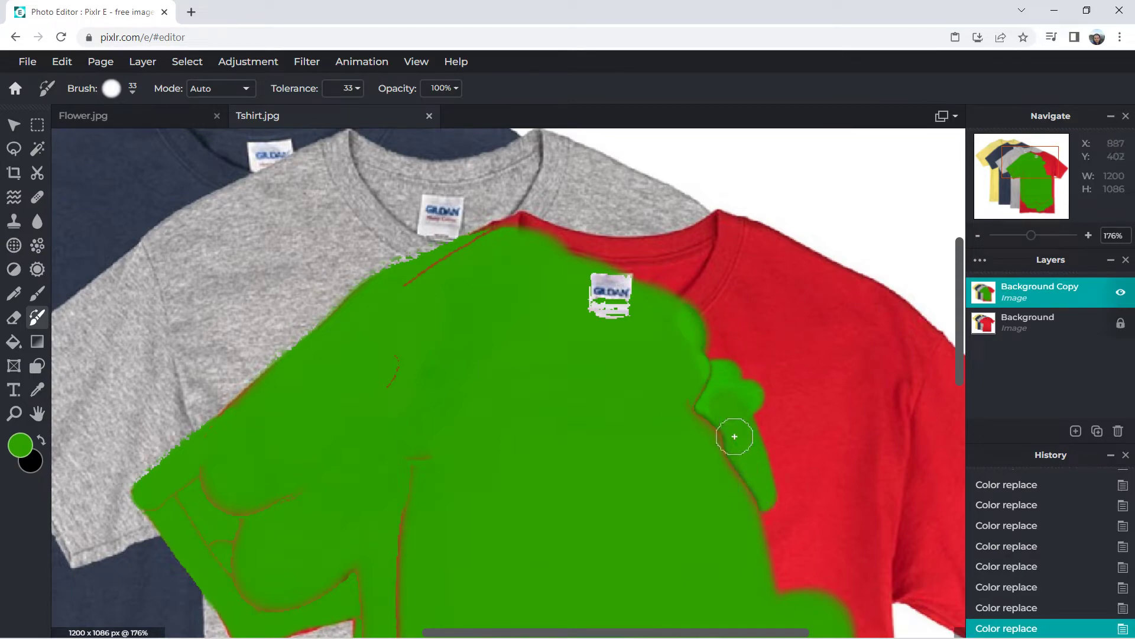
scroll(687, 371, down, 5)
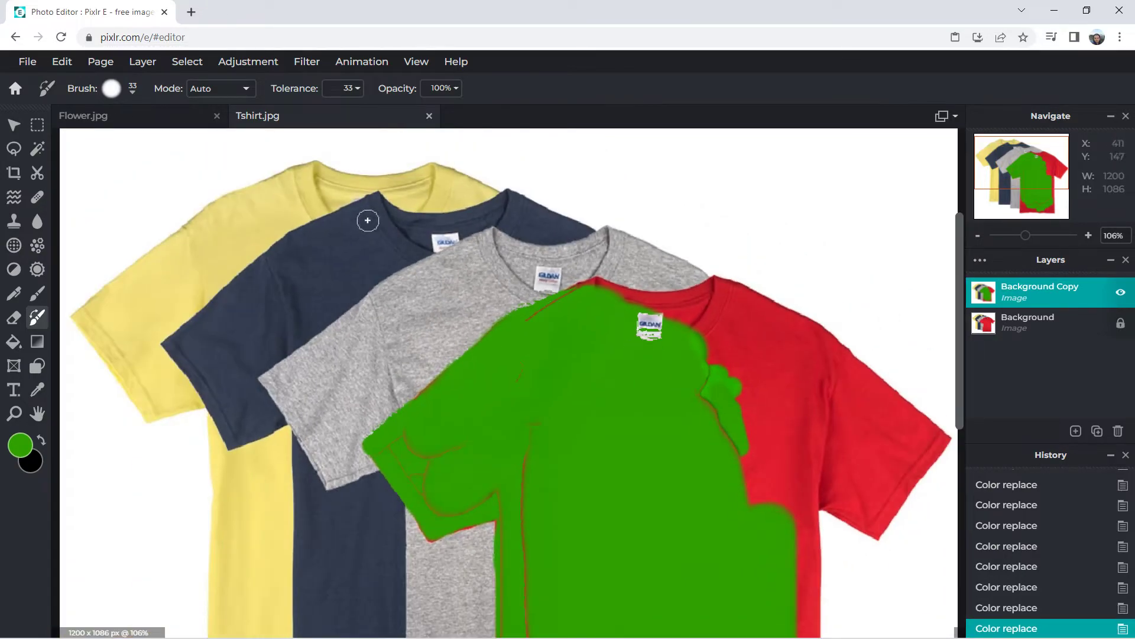
Set brush size to 85 and tolerance to about 36, then paint the shirt's red right side green
click(358, 88)
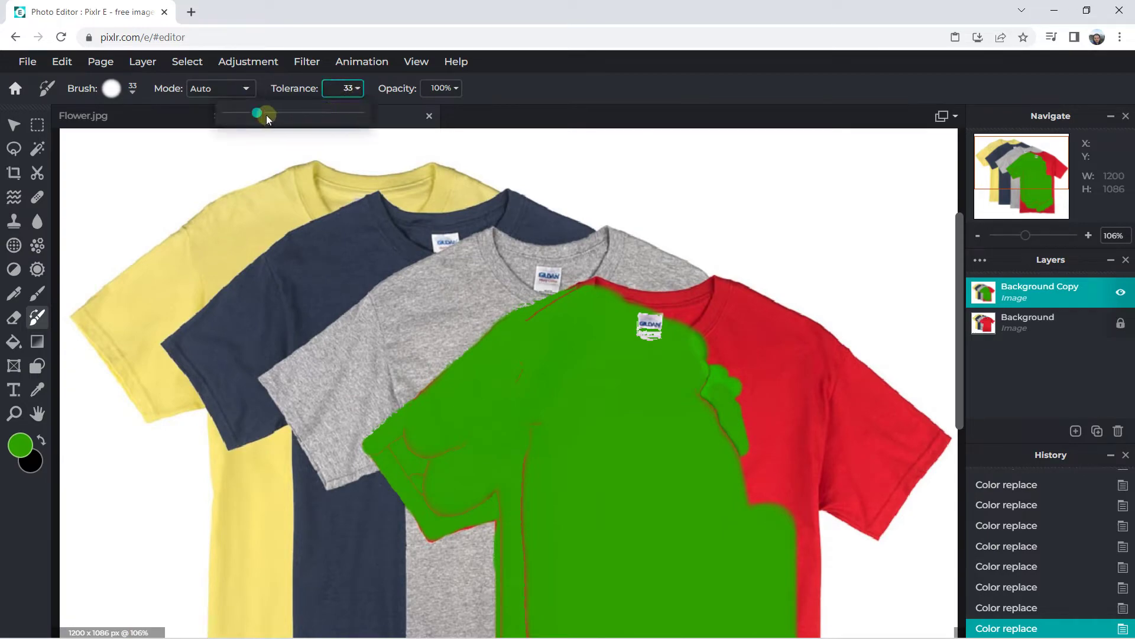
click(681, 387)
click(352, 89)
drag(307, 112, 324, 114)
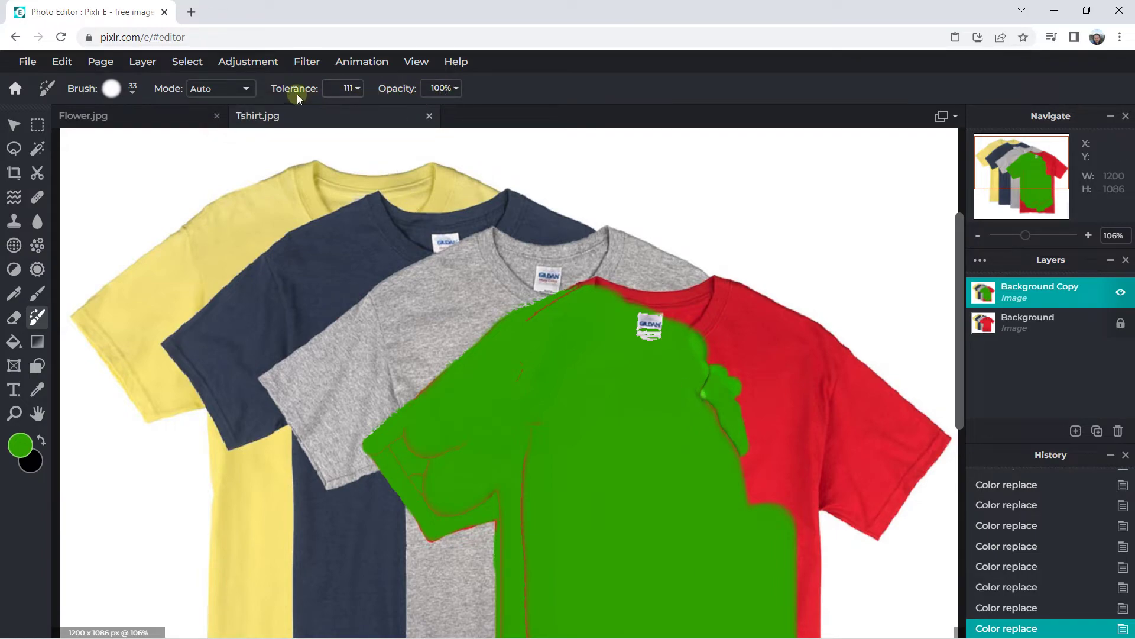
click(255, 93)
click(134, 91)
drag(137, 142, 162, 146)
click(338, 92)
drag(321, 116, 275, 117)
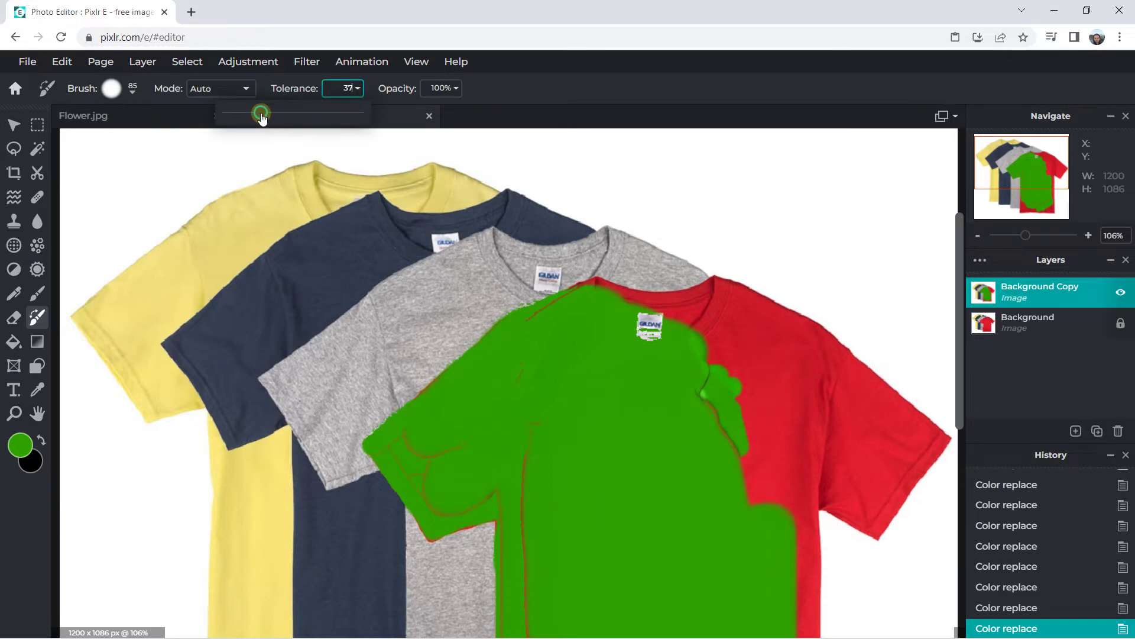
mouse_move(812, 388)
mouse_down()
mouse_move(709, 354)
mouse_move(755, 507)
mouse_move(768, 509)
mouse_move(850, 385)
mouse_move(793, 337)
mouse_move(710, 299)
mouse_move(646, 317)
mouse_move(595, 304)
mouse_move(722, 325)
mouse_move(716, 291)
mouse_move(778, 314)
mouse_move(661, 359)
mouse_up()
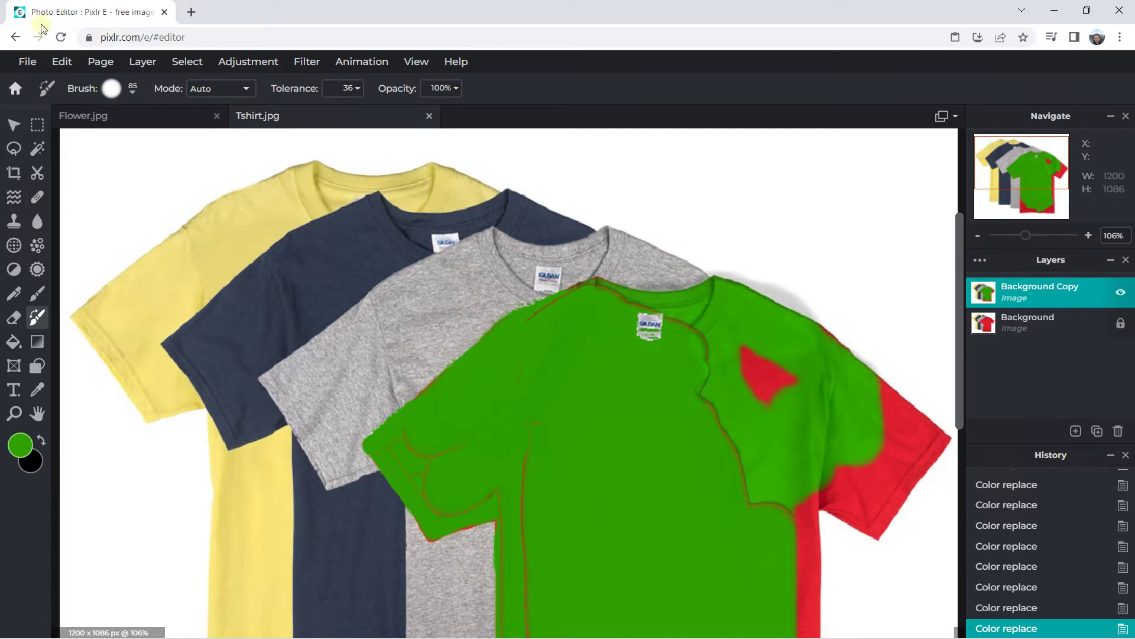
click(62, 61)
Undo the bad strokes, repaint the red shoulder triangle green, and undo a sleeve attempt
click(66, 84)
click(62, 61)
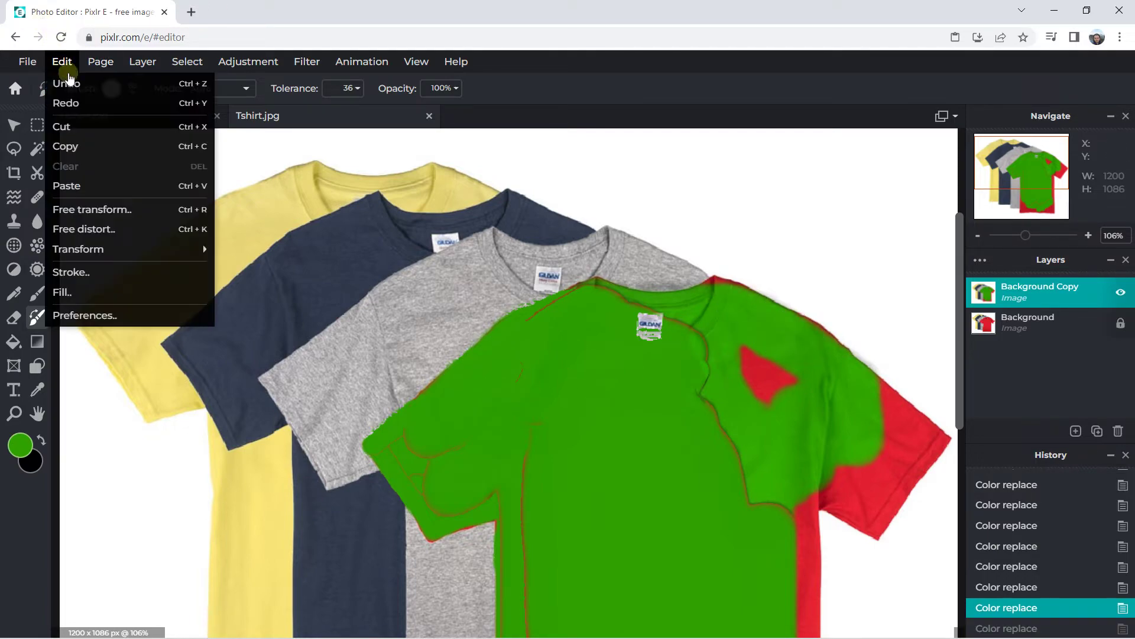
click(71, 84)
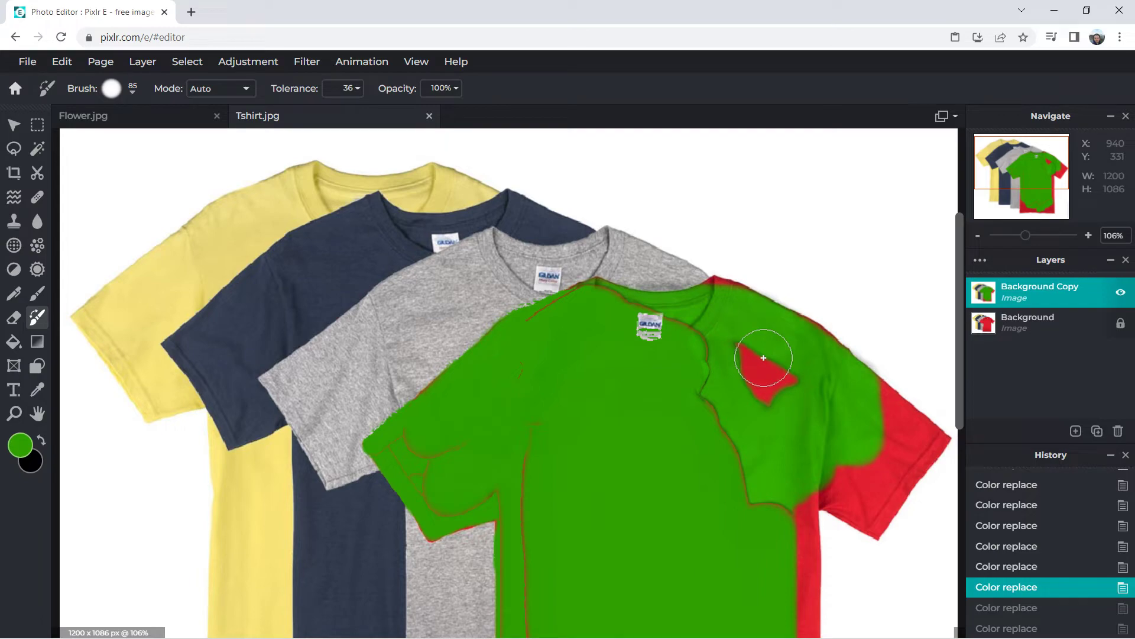
mouse_move(763, 357)
mouse_down()
mouse_move(753, 353)
mouse_move(761, 365)
mouse_up()
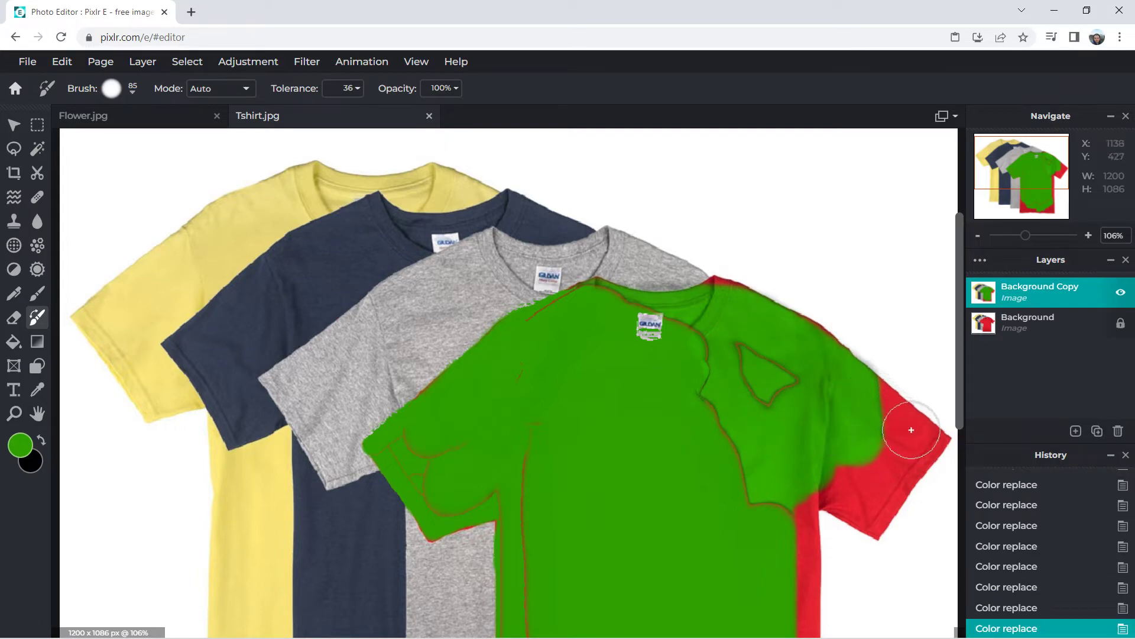
drag(893, 408, 910, 446)
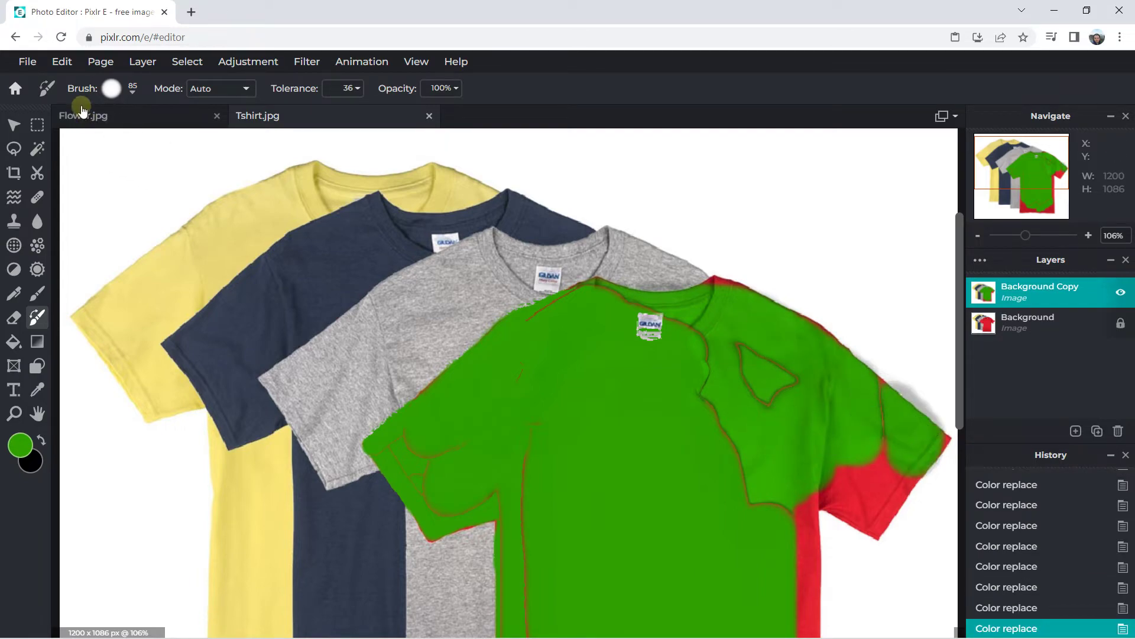
click(52, 66)
click(343, 88)
text(48)
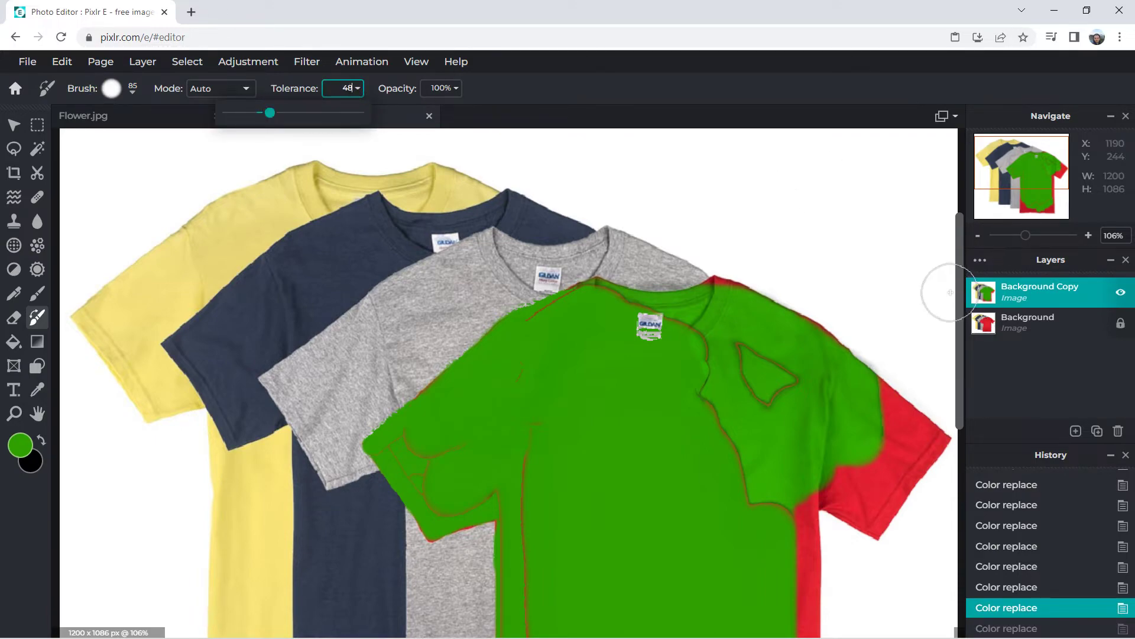
Paint the lower hem and the right sleeve's upper-right patch green
drag(959, 293, 960, 438)
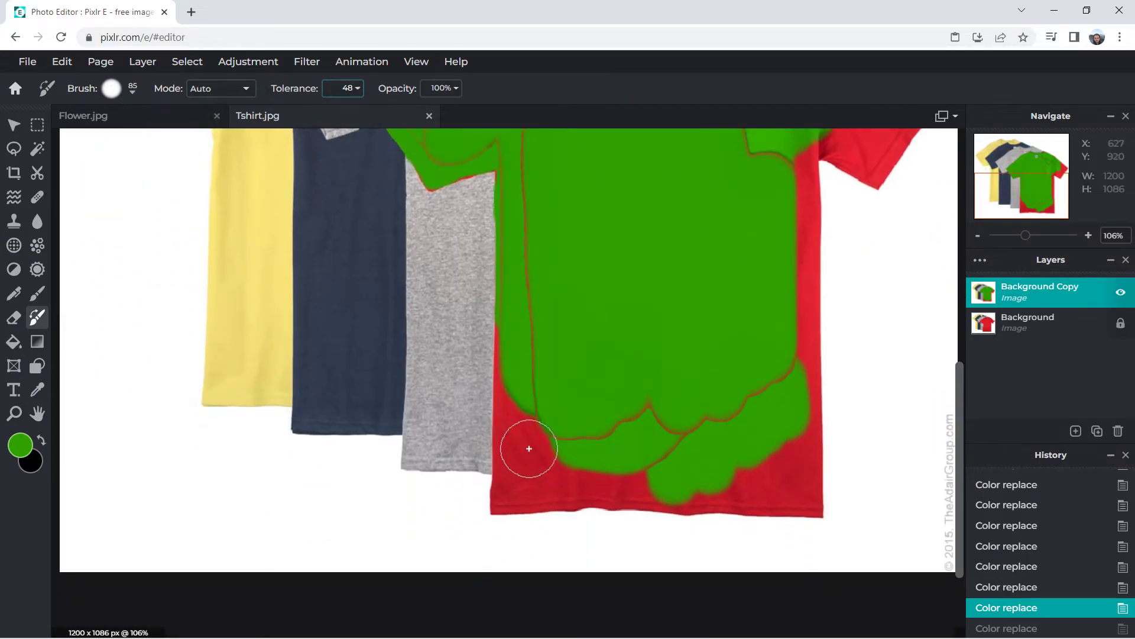
mouse_move(526, 449)
mouse_down()
mouse_move(524, 434)
mouse_move(540, 463)
mouse_move(788, 490)
mouse_move(796, 157)
mouse_up()
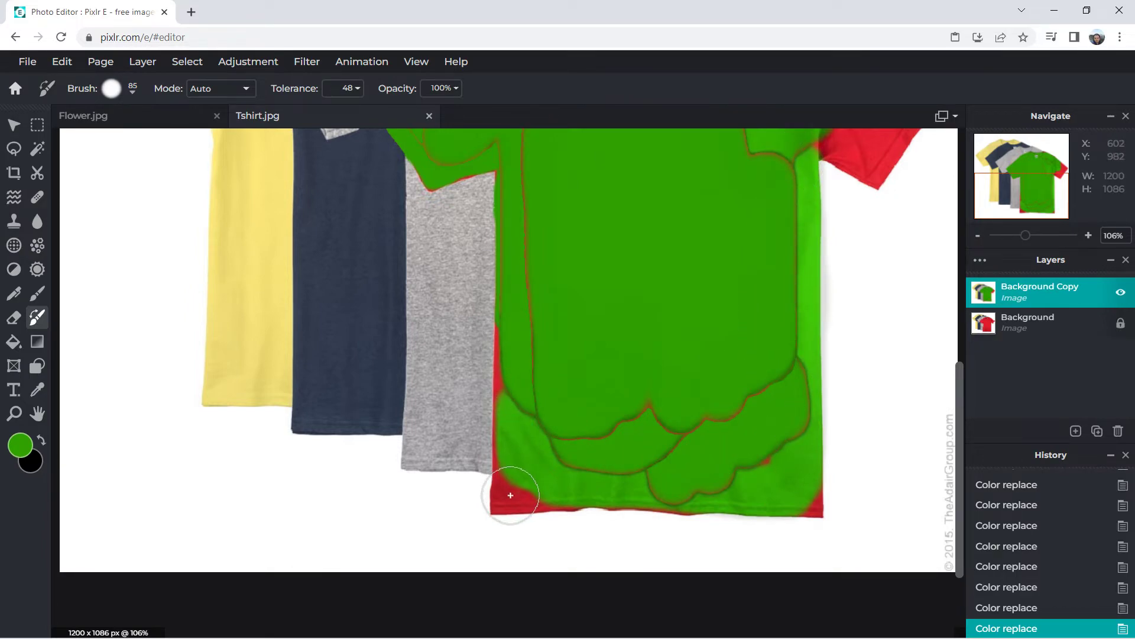
scroll(857, 169, up, 1)
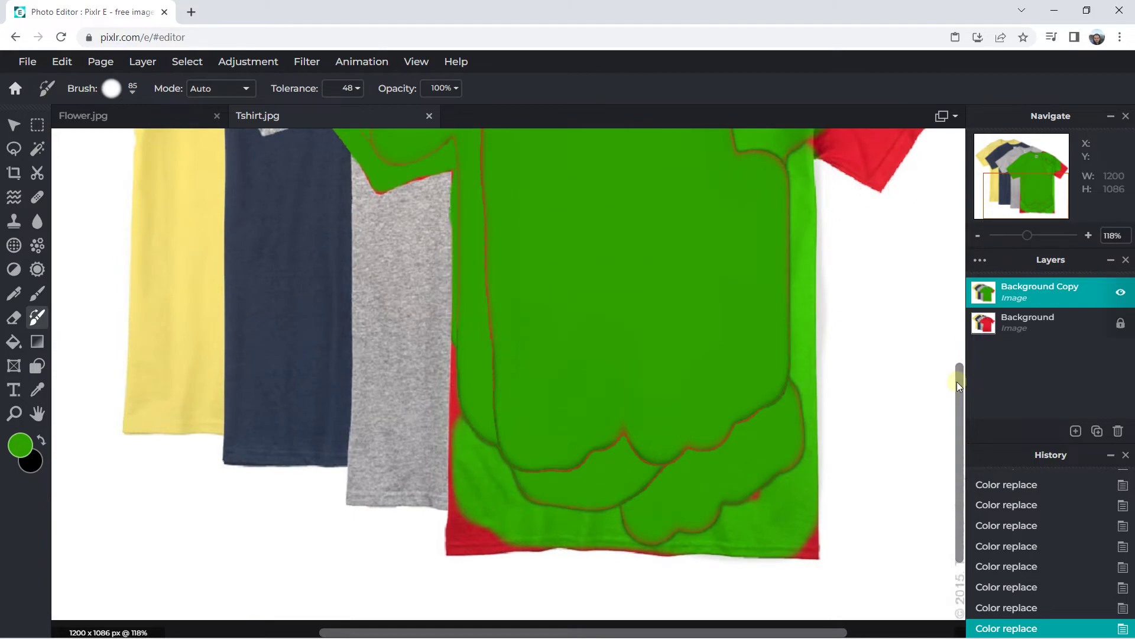
drag(957, 382, 962, 283)
mouse_move(865, 393)
mouse_down()
mouse_move(846, 347)
mouse_move(870, 383)
mouse_move(914, 318)
mouse_move(883, 287)
mouse_up()
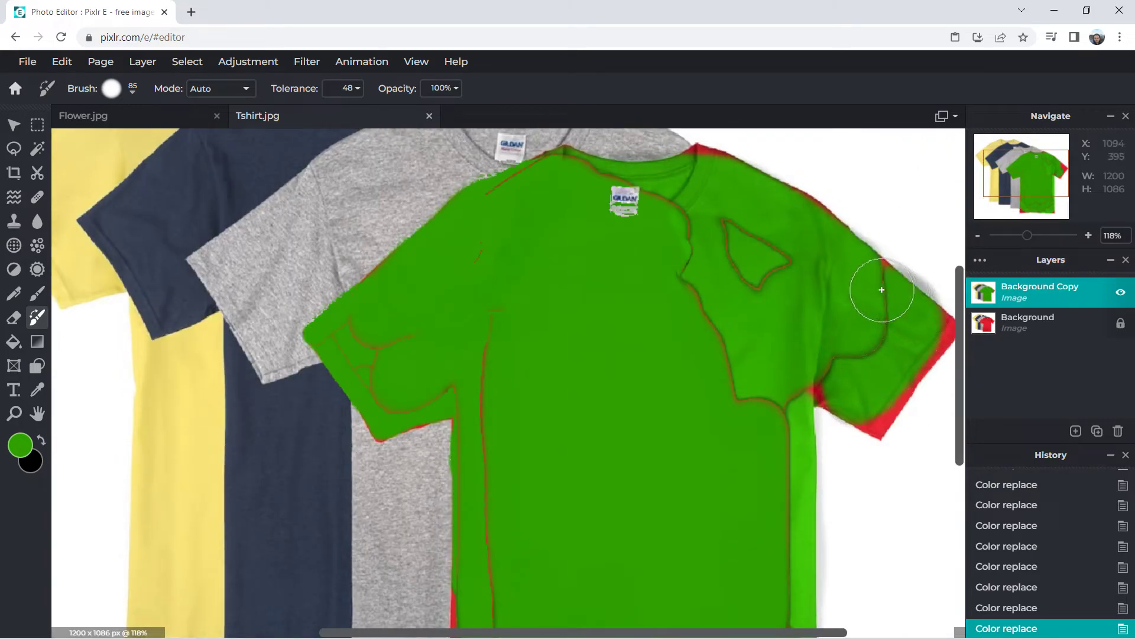
click(76, 62)
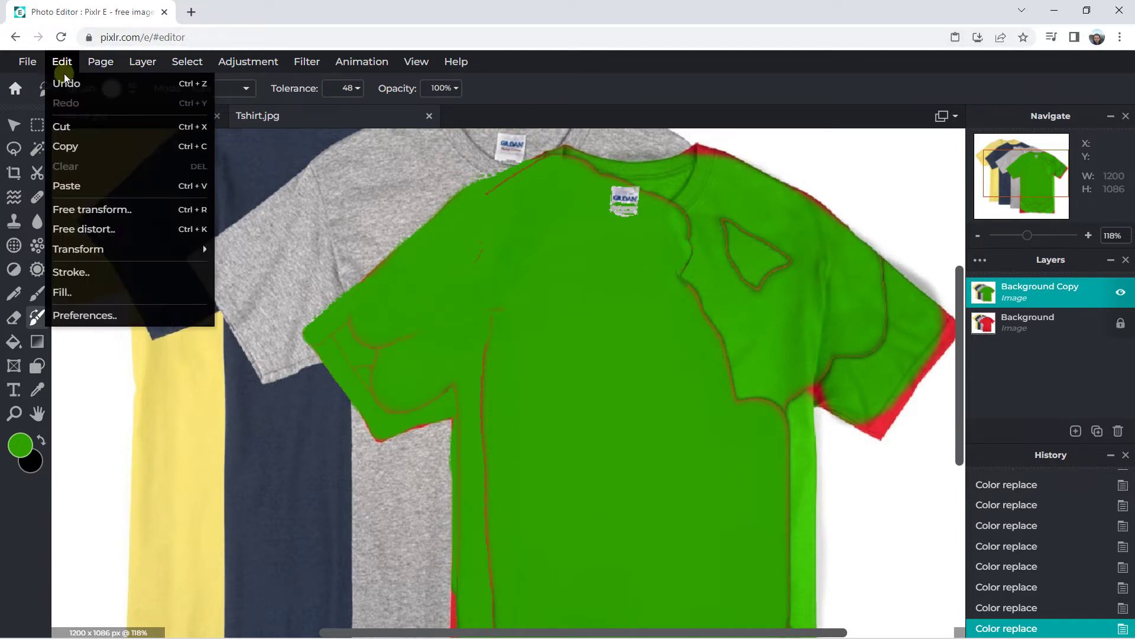
drag(901, 323, 859, 291)
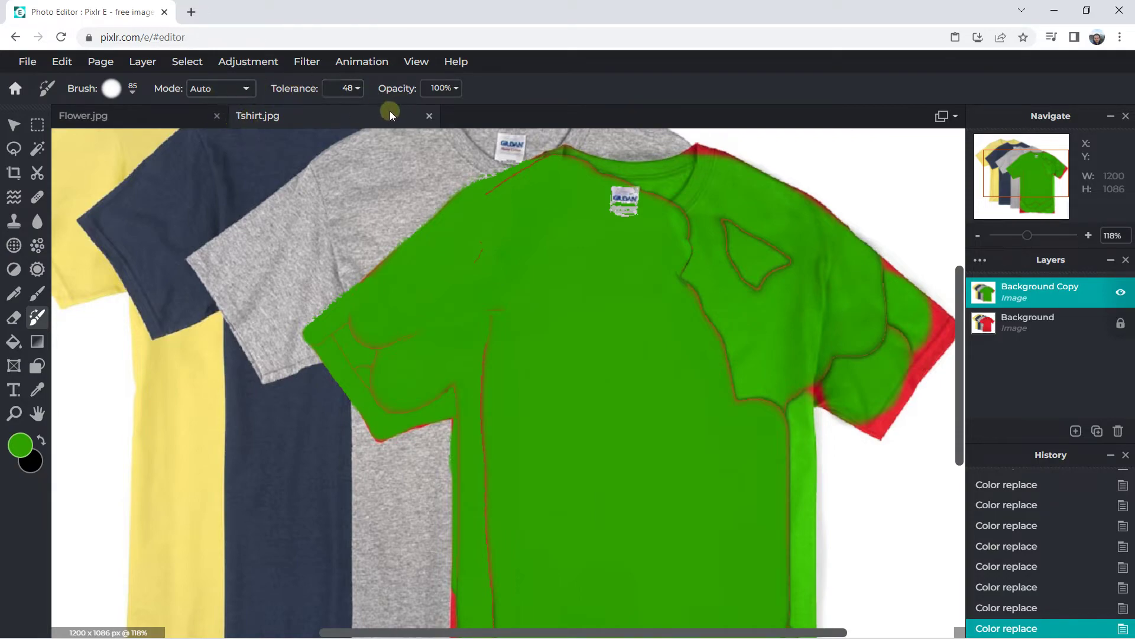
click(357, 88)
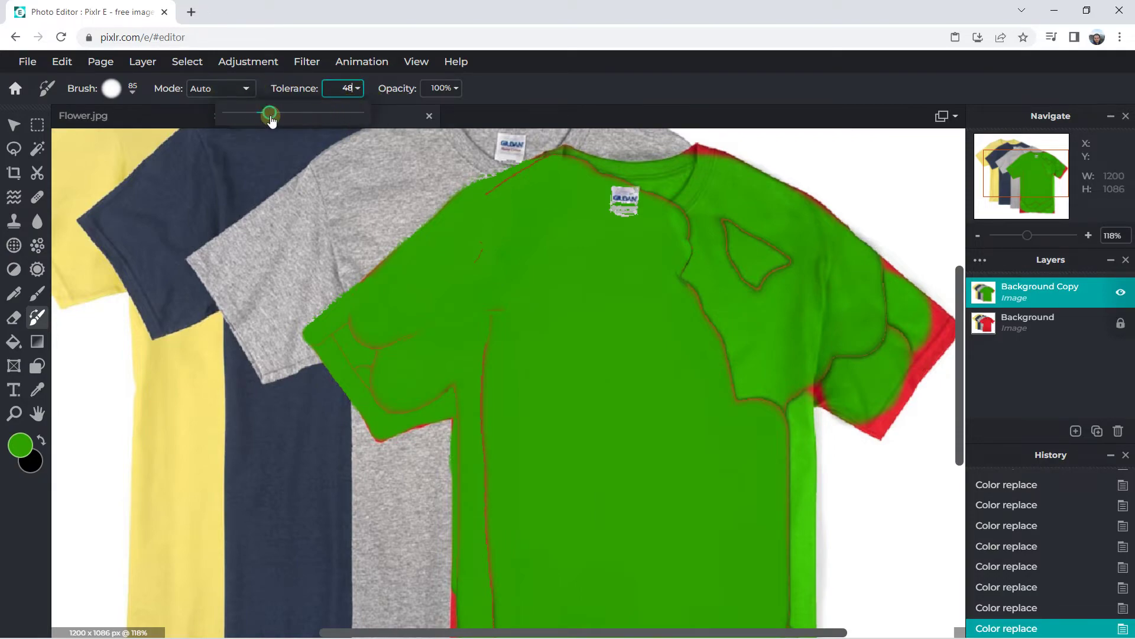
Shrink the brush and recolour the triangle's brown outline and red sleeve edge green
click(133, 91)
drag(155, 141, 132, 139)
click(709, 210)
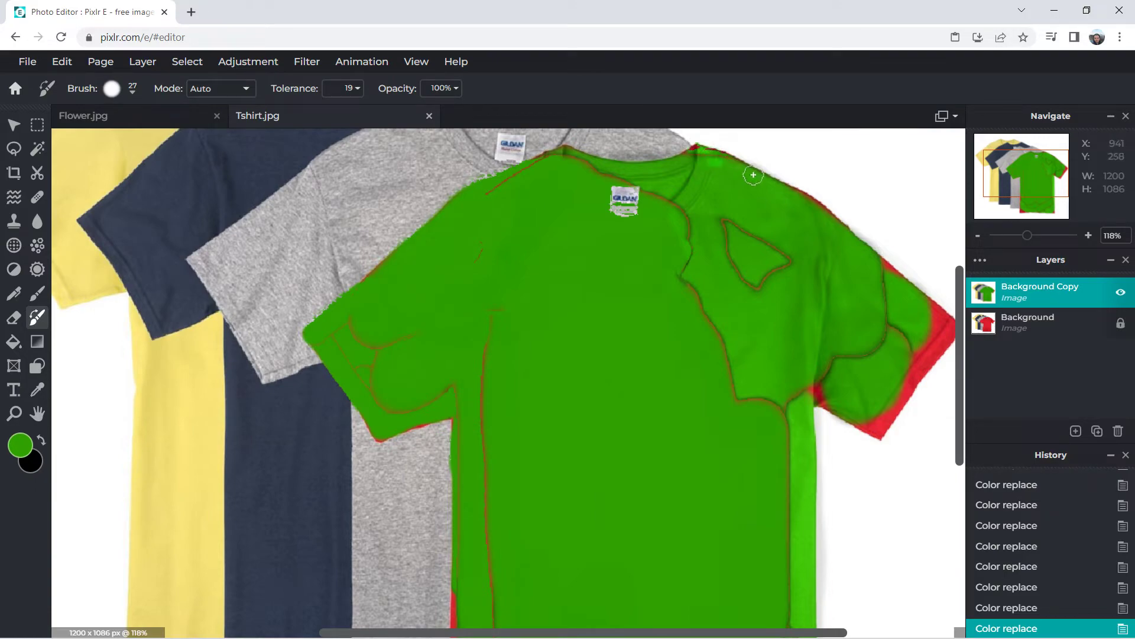
drag(787, 265, 740, 300)
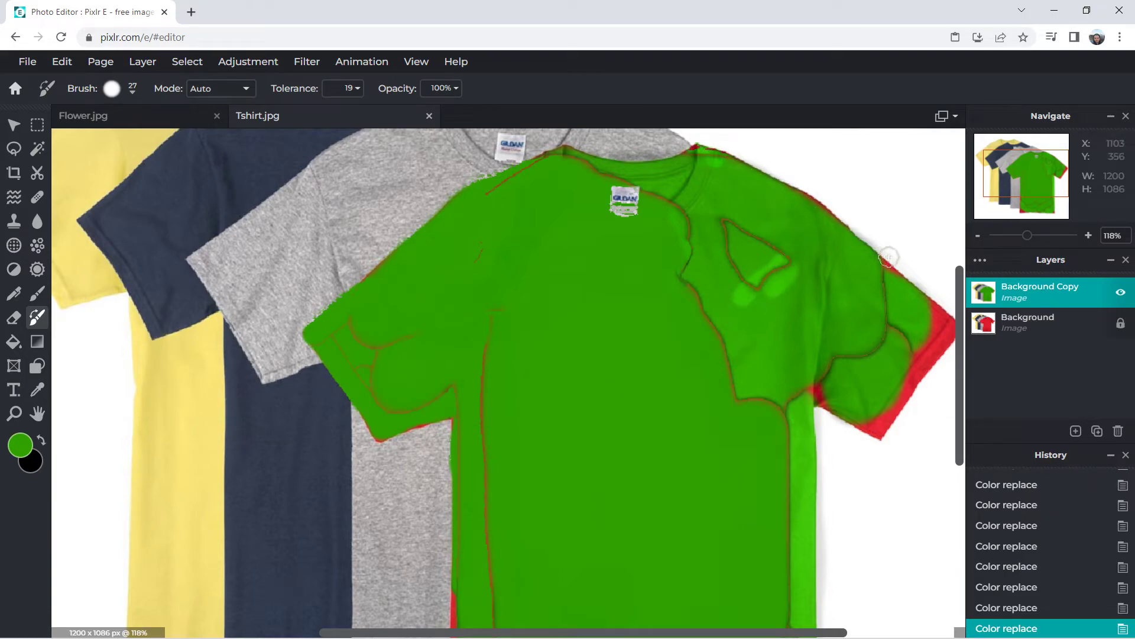
drag(935, 340, 912, 368)
scroll(620, 373, down, 2)
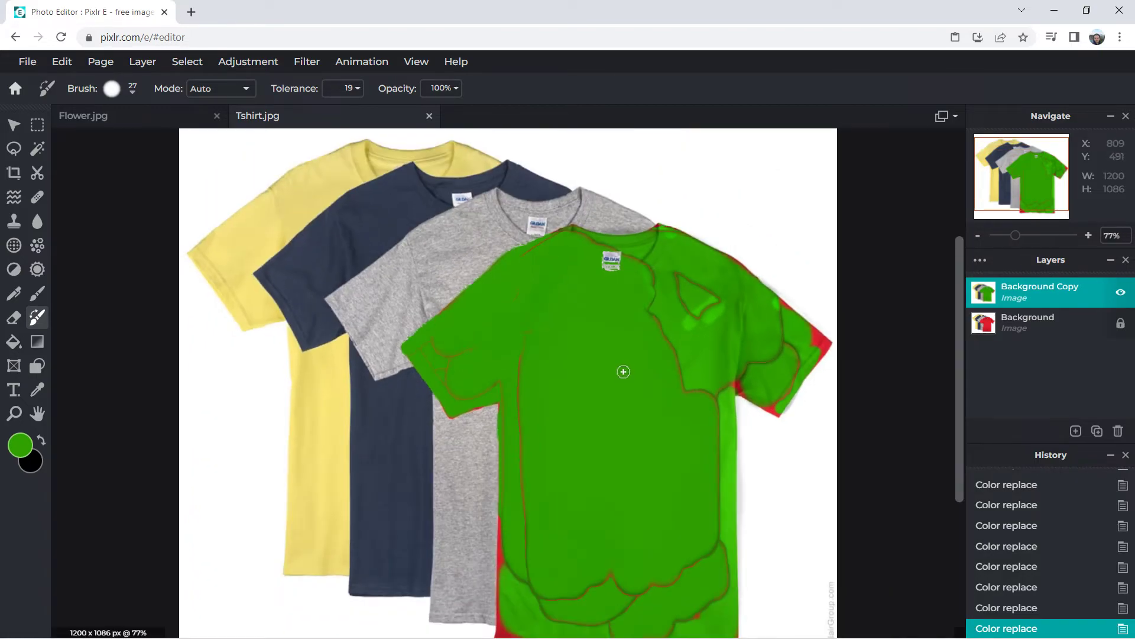
scroll(601, 398, down, 2)
scroll(570, 477, up, 1)
scroll(569, 478, up, 1)
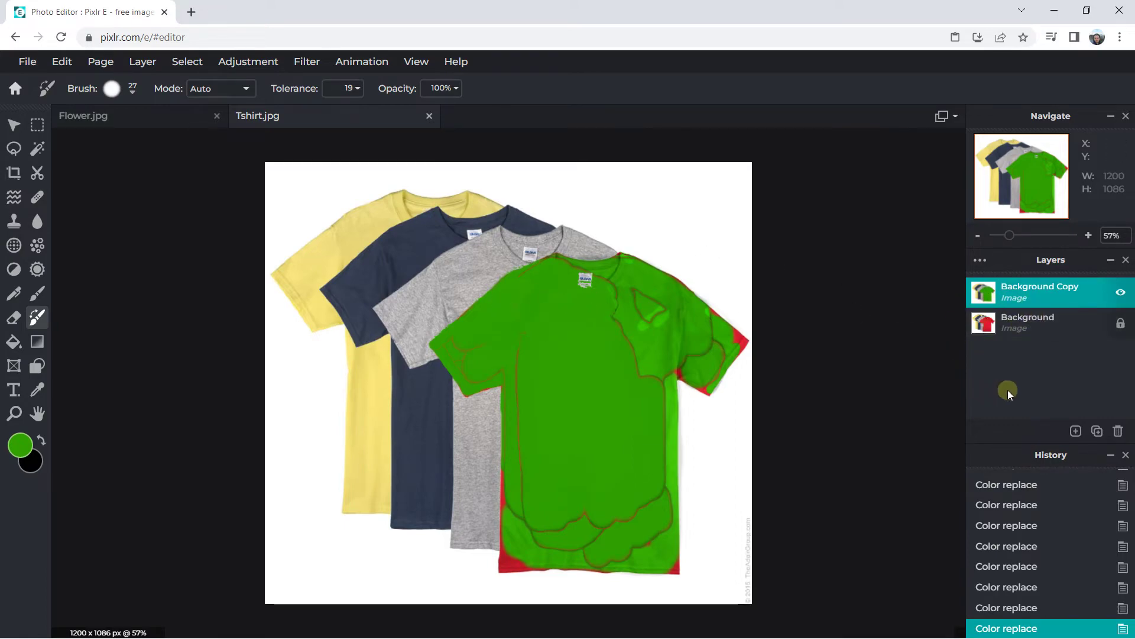
Delete the green-painted Background Copy layer, restoring the red shirt
click(1117, 431)
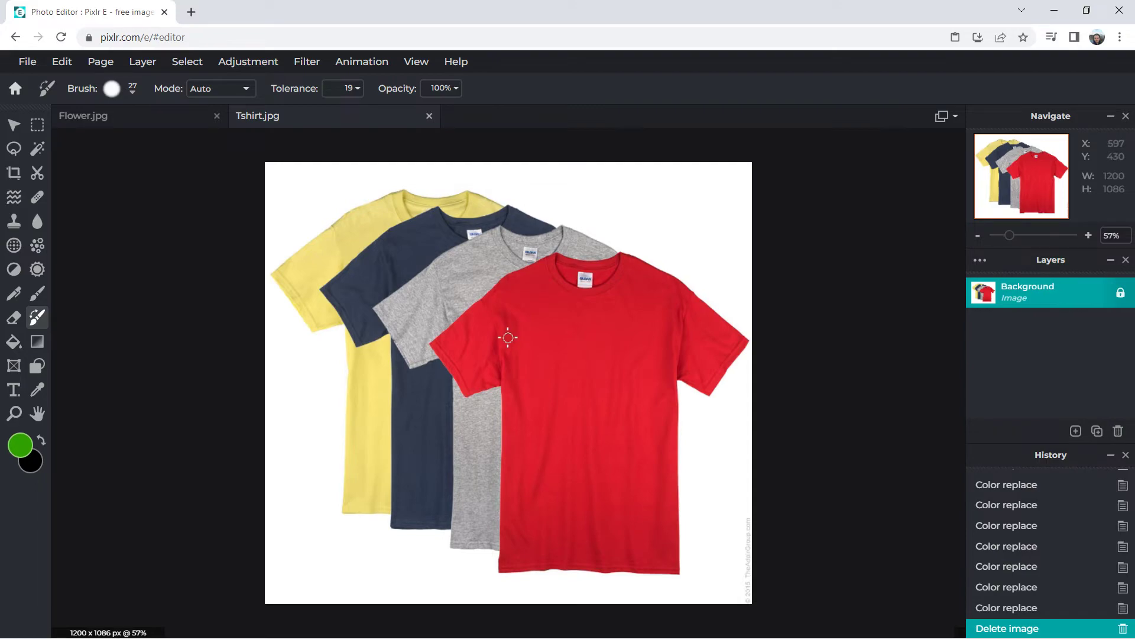
scroll(507, 334, up, 1)
scroll(573, 347, up, 1)
drag(963, 314, 959, 353)
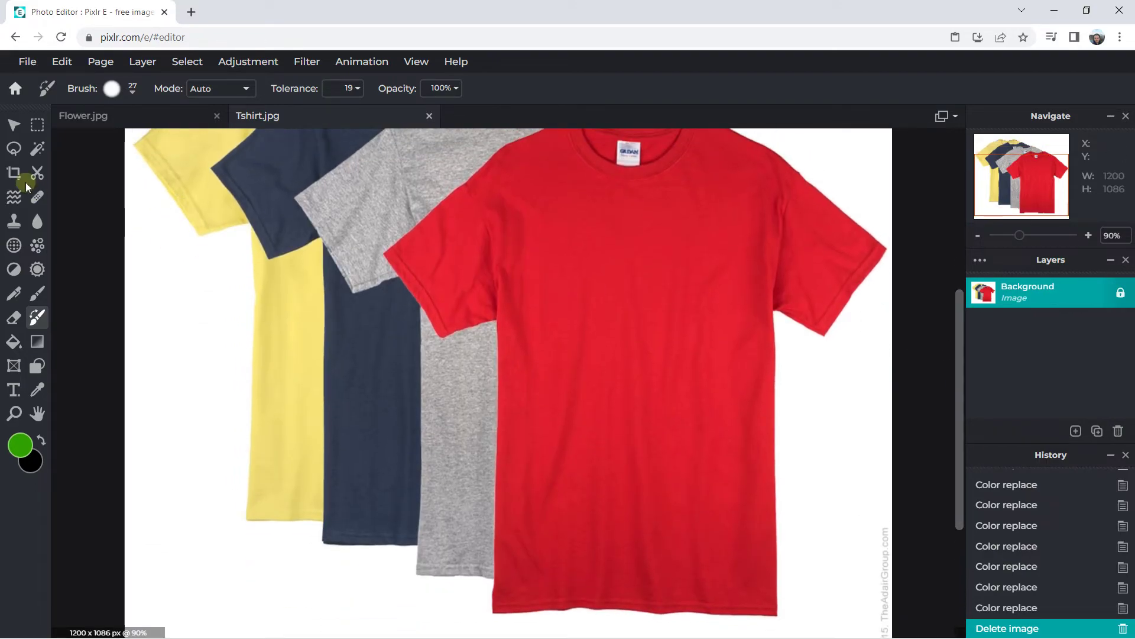
Select the red T-shirt with the Magic Wand and add its sleeve in add mode
click(38, 153)
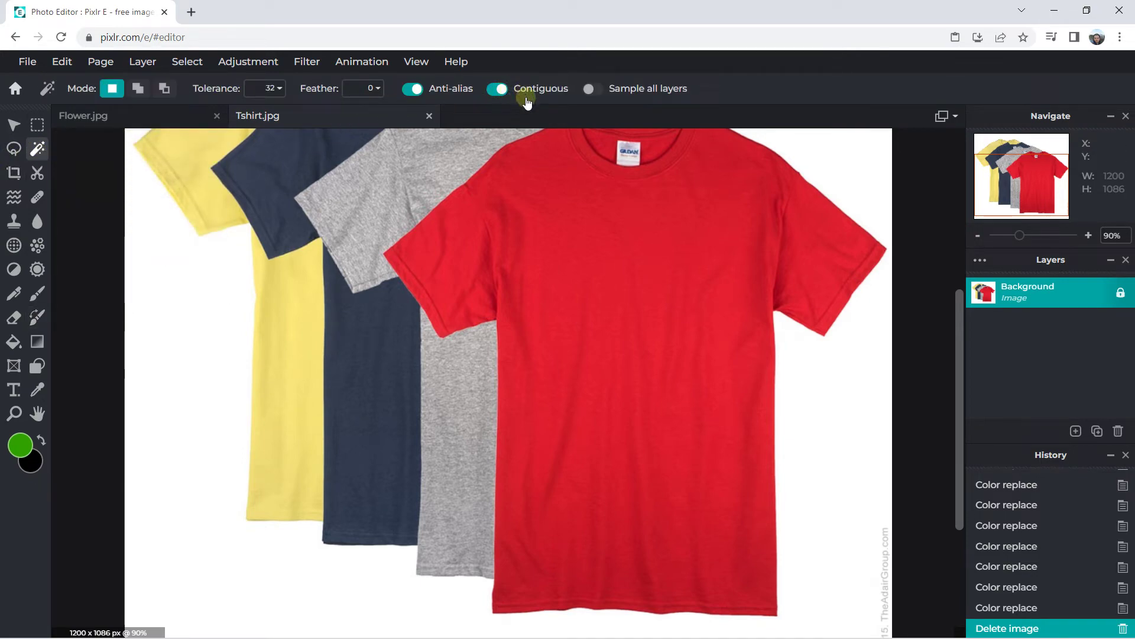
click(585, 214)
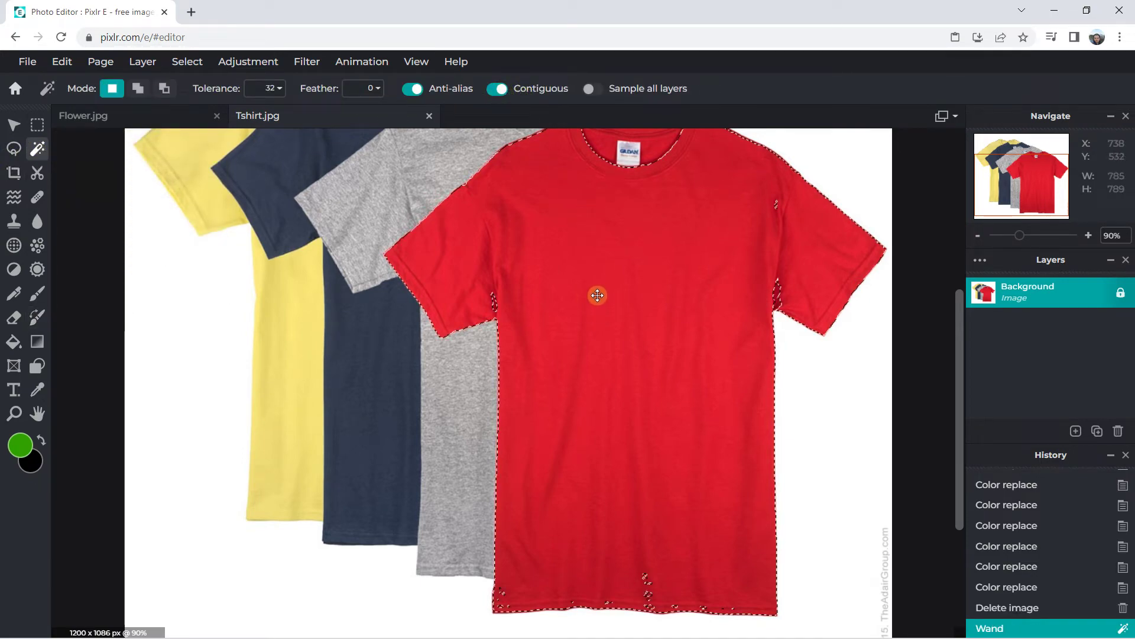
drag(961, 340, 953, 315)
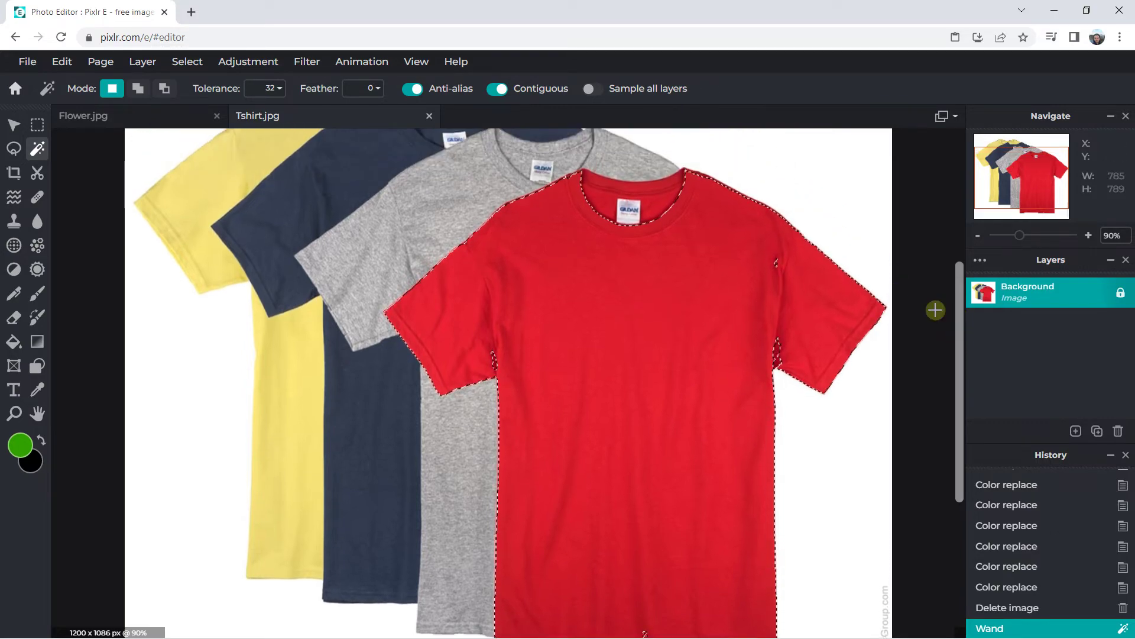
click(140, 90)
click(496, 359)
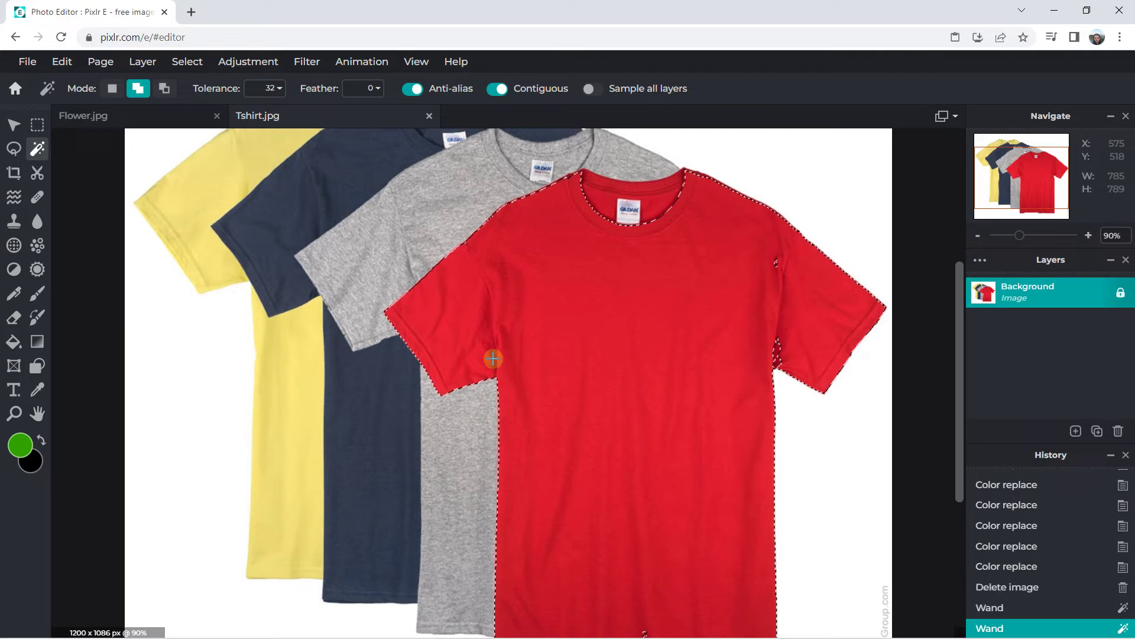
Add the armpit gap and the collar band to the selection
click(774, 344)
click(597, 197)
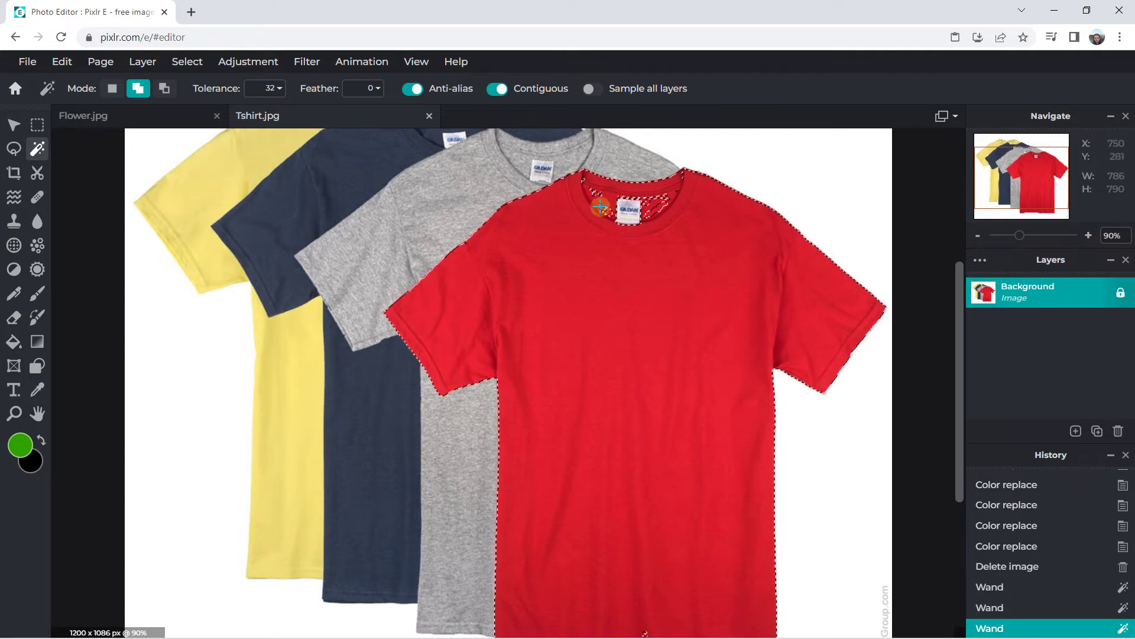
click(584, 182)
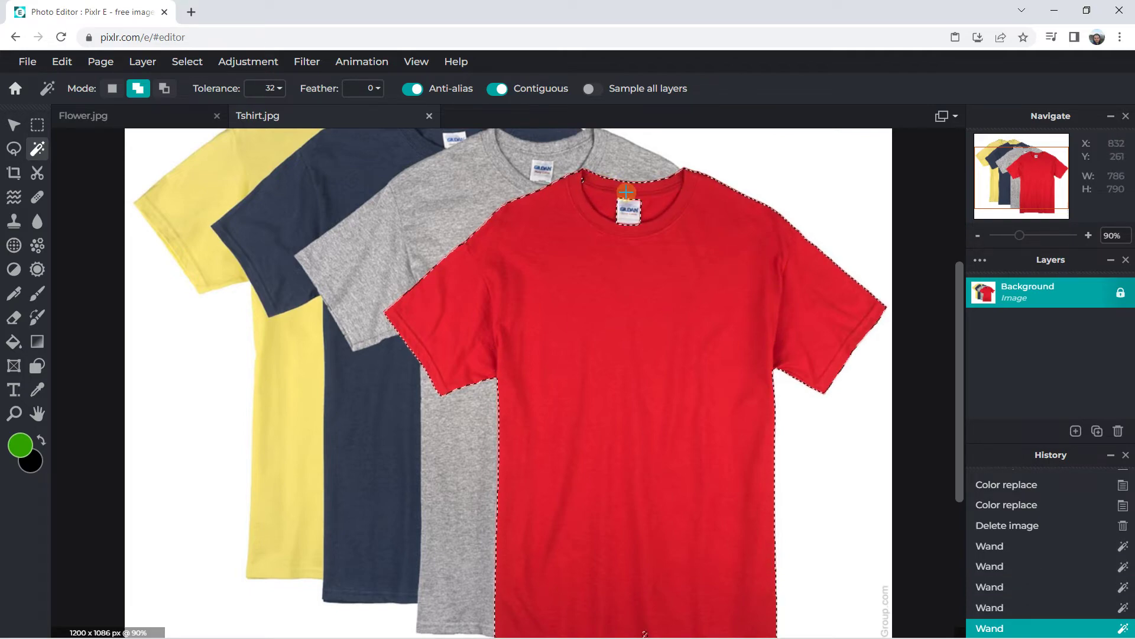
click(583, 181)
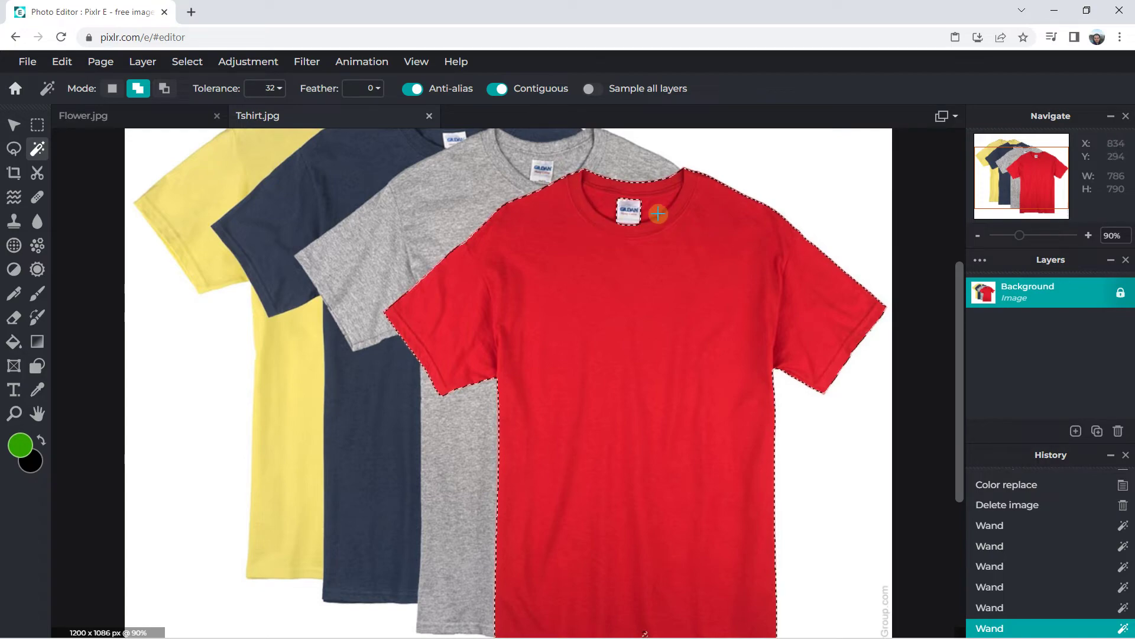
Add the leftover bottom-edge gaps and zoom out to check the selection
drag(960, 285, 958, 369)
click(500, 469)
scroll(634, 400, down, 1)
scroll(641, 401, down, 1)
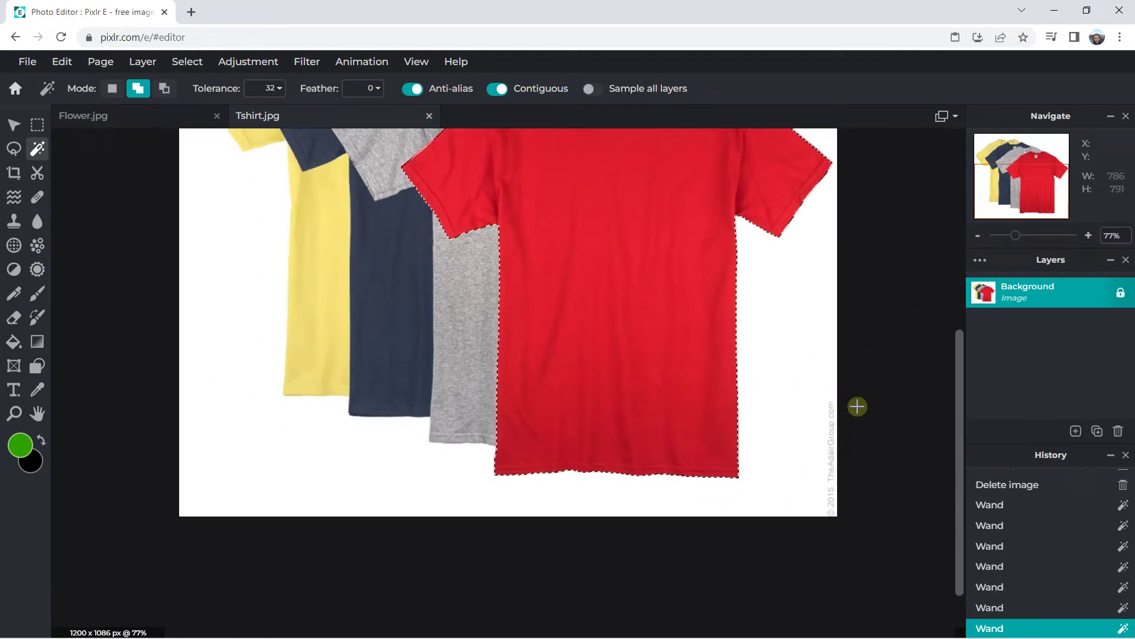
drag(962, 363, 954, 328)
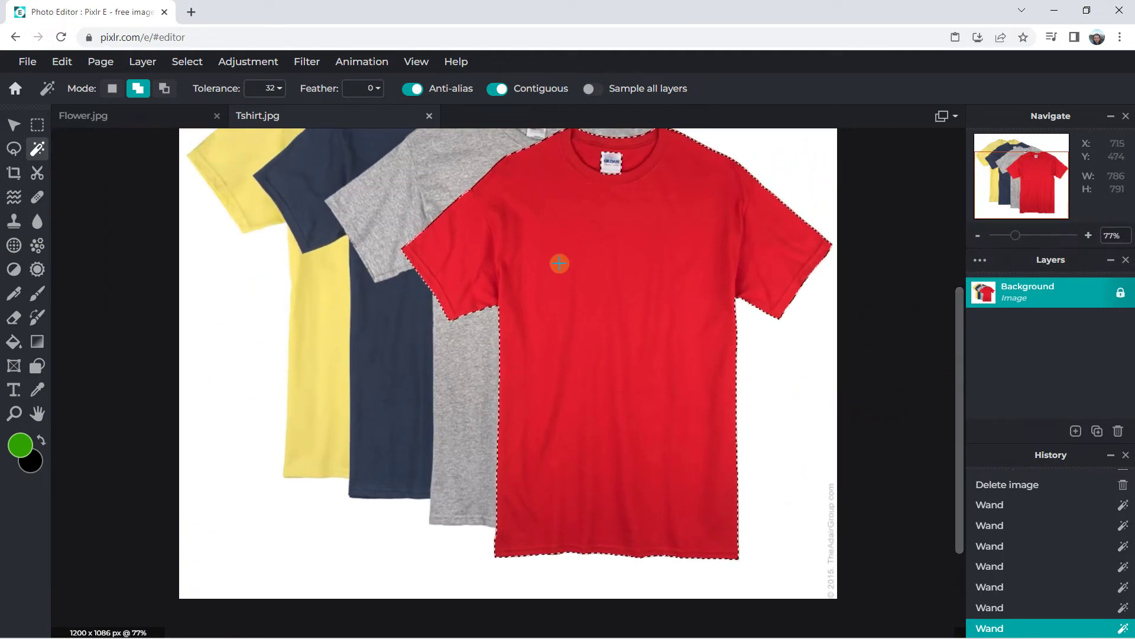
scroll(560, 263, up, 2)
scroll(514, 262, down, 1)
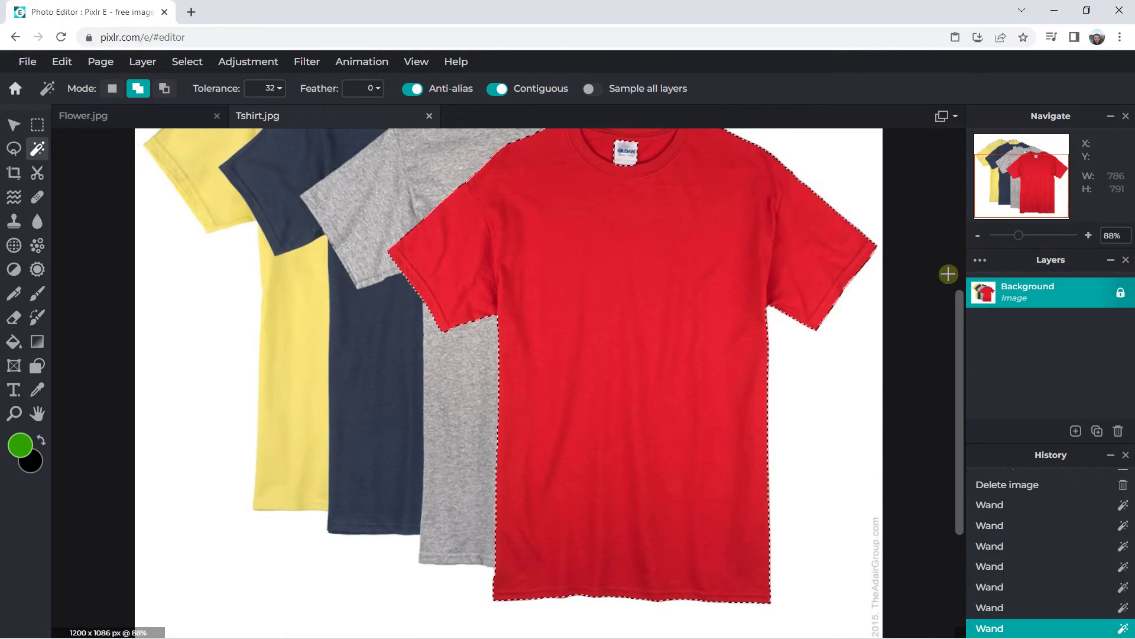
click(1076, 432)
Add an empty layer and fill the selected shirt area with solid green
click(1076, 430)
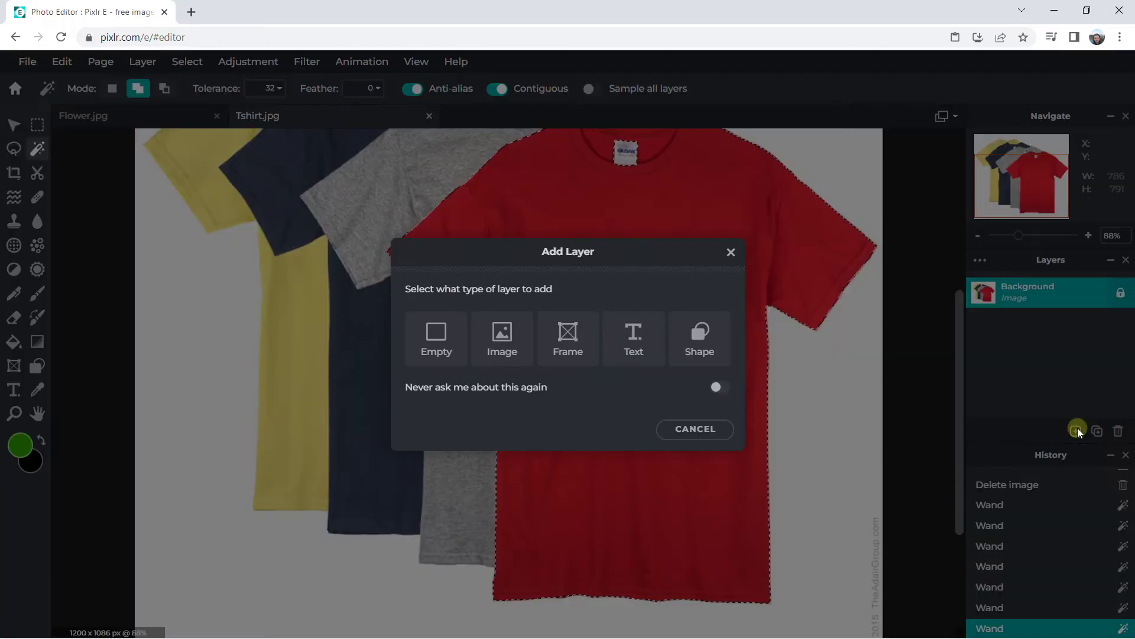
click(436, 352)
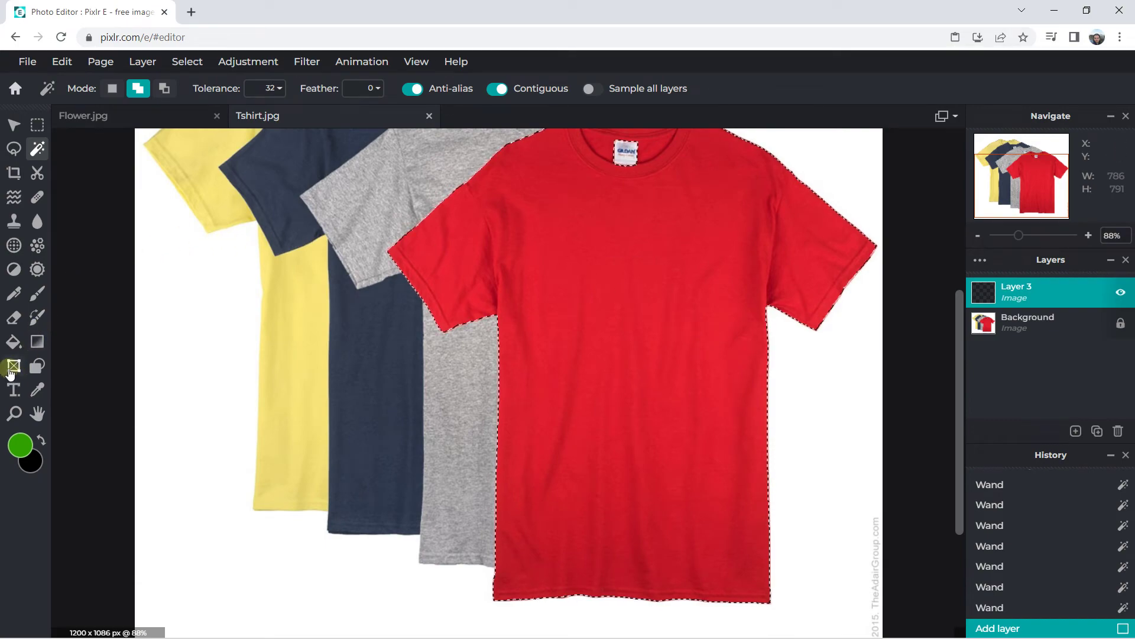
click(9, 345)
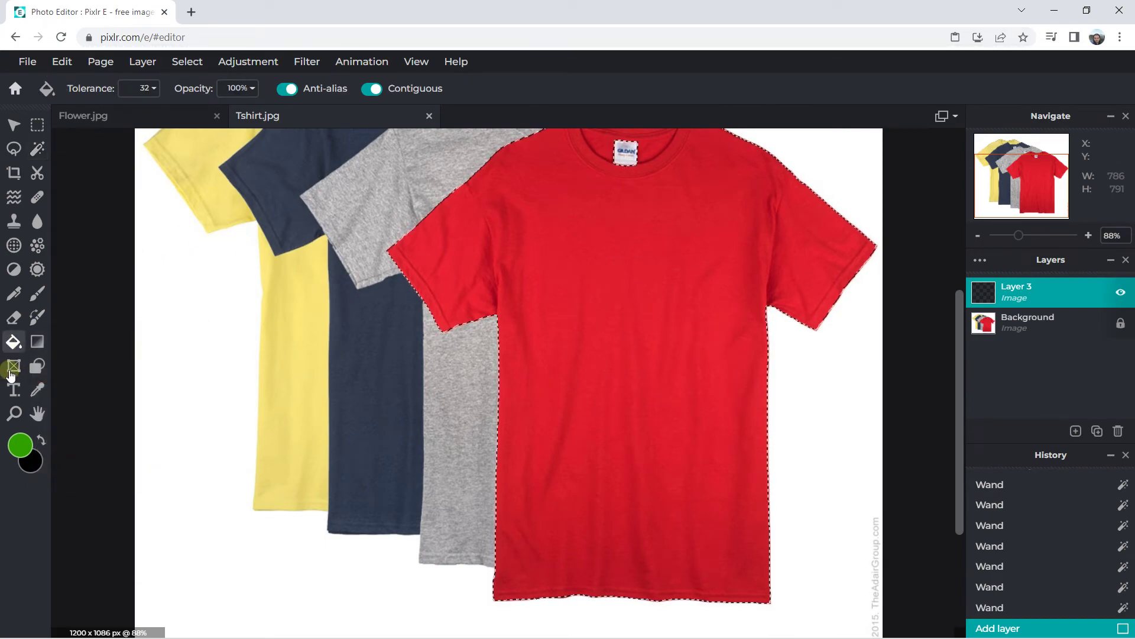
click(622, 296)
scroll(637, 279, down, 1)
scroll(636, 279, down, 1)
scroll(637, 279, down, 1)
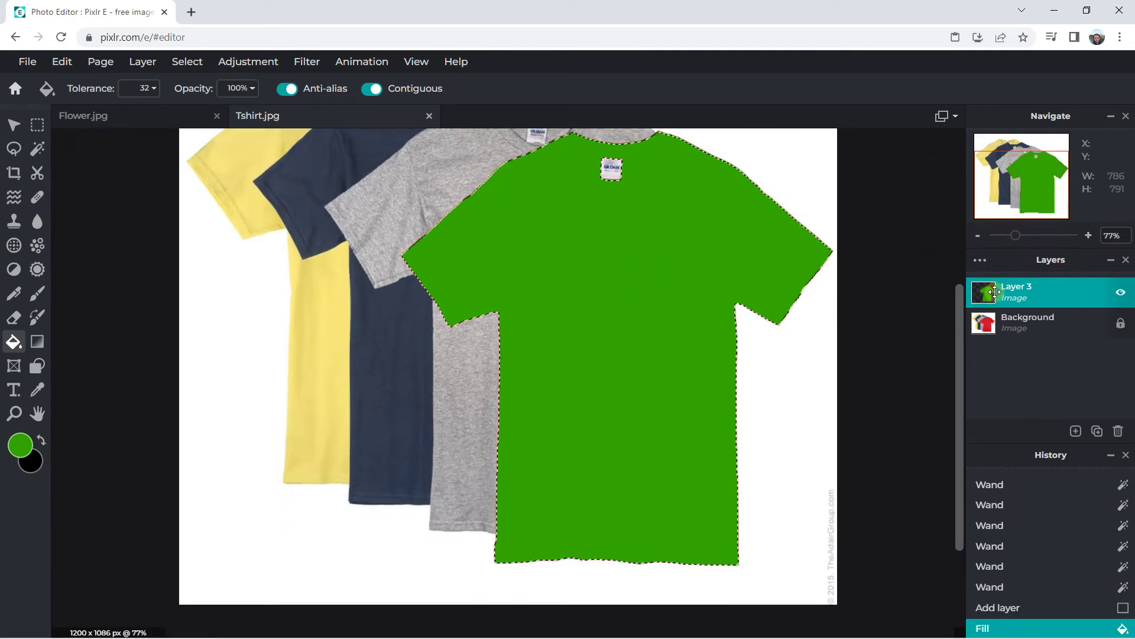
double_click(1029, 293)
click(900, 357)
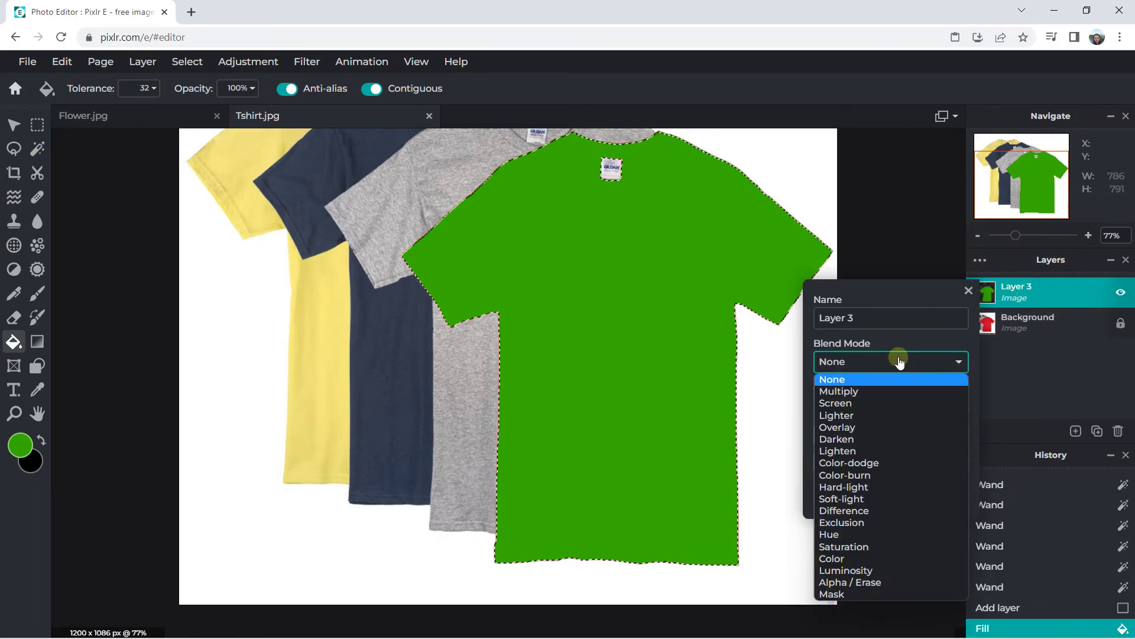
click(865, 427)
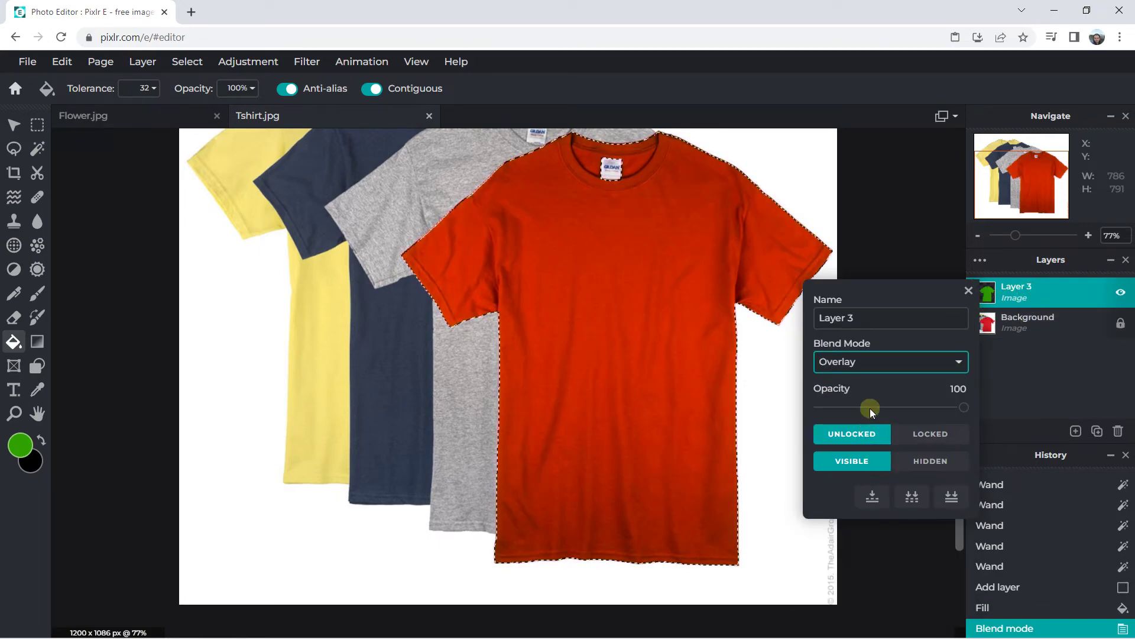
click(884, 369)
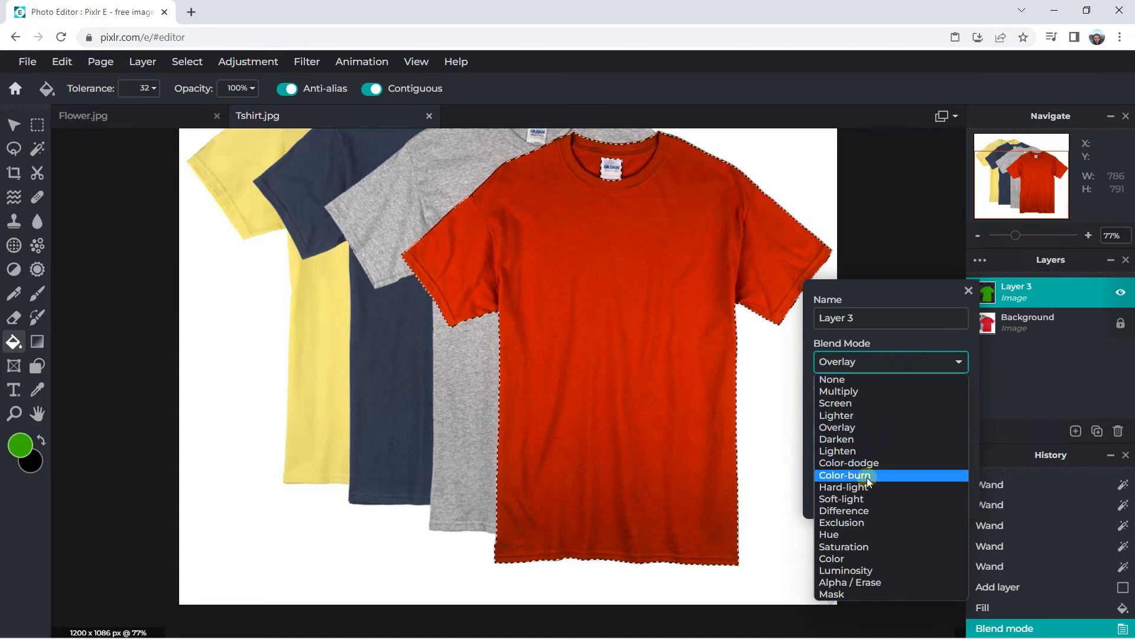
click(854, 500)
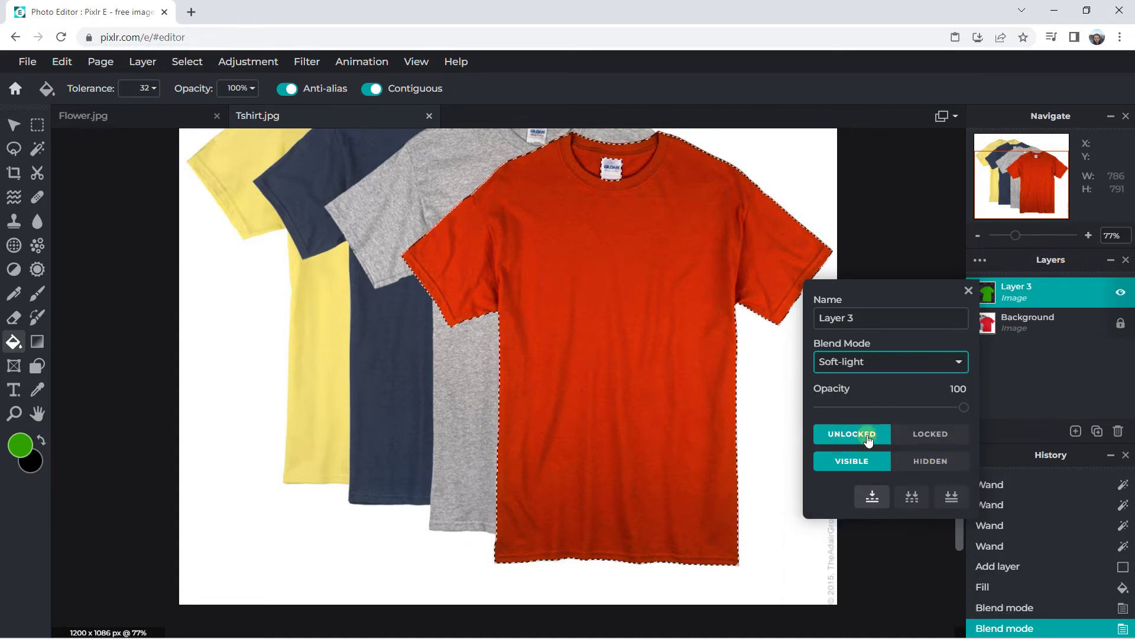
click(879, 361)
click(851, 407)
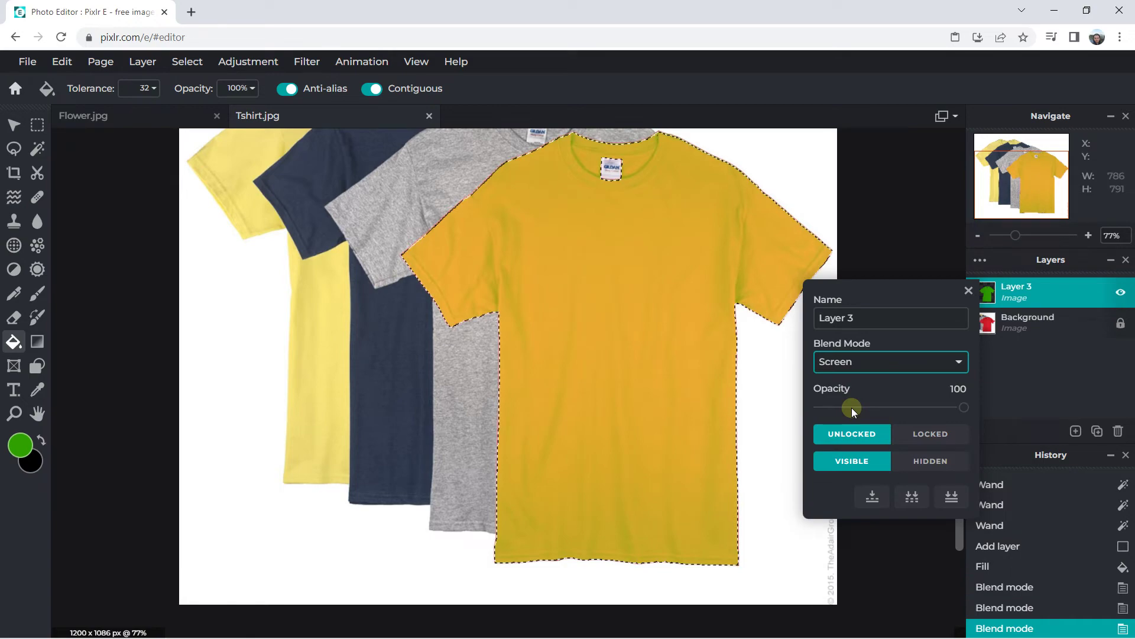
click(886, 364)
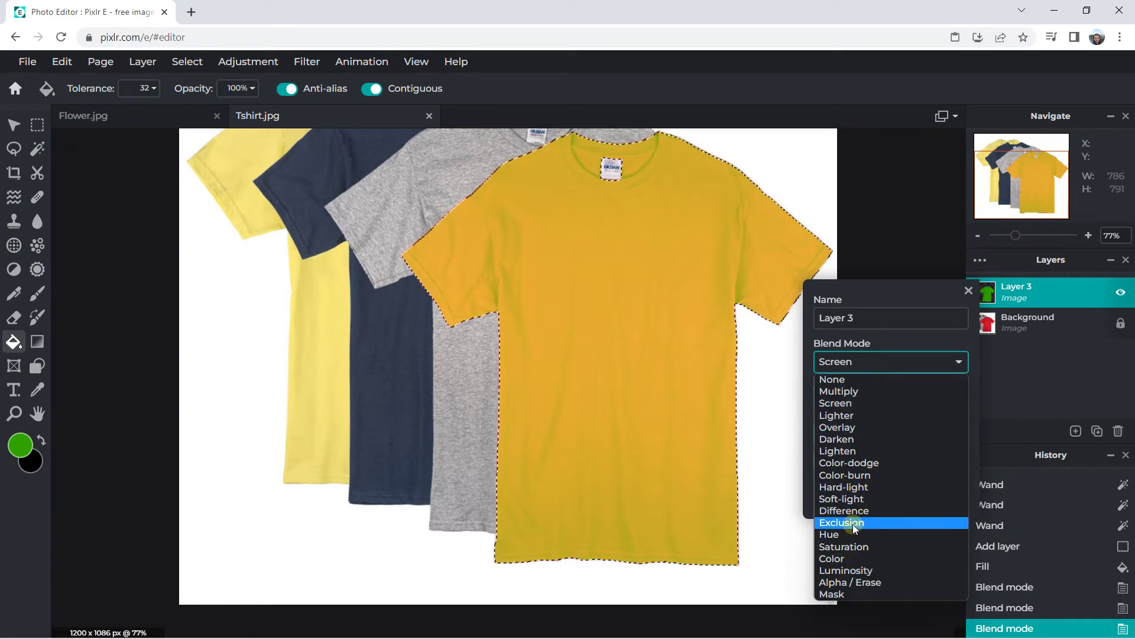
click(853, 523)
click(897, 362)
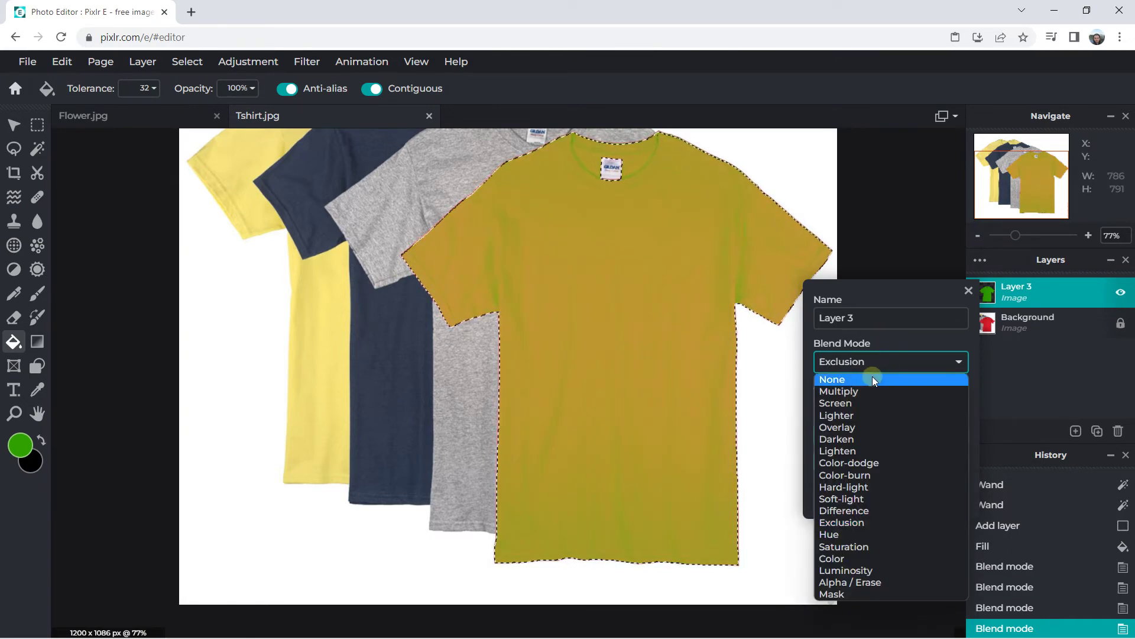
click(870, 377)
mouse_move(959, 414)
mouse_down()
mouse_move(902, 415)
mouse_move(973, 408)
mouse_up()
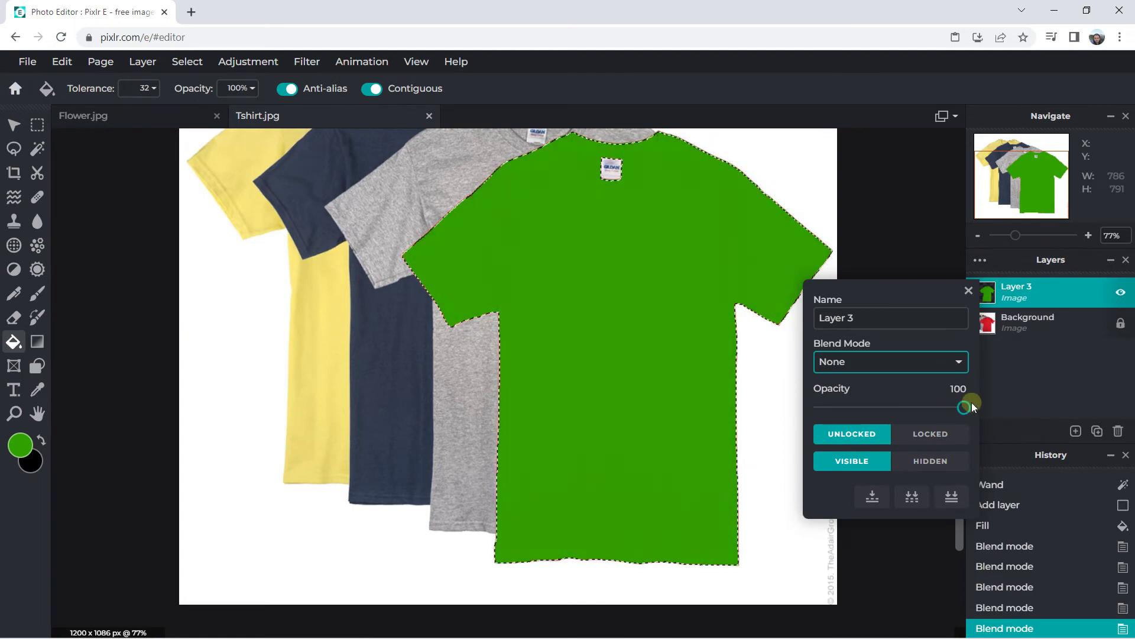
click(965, 293)
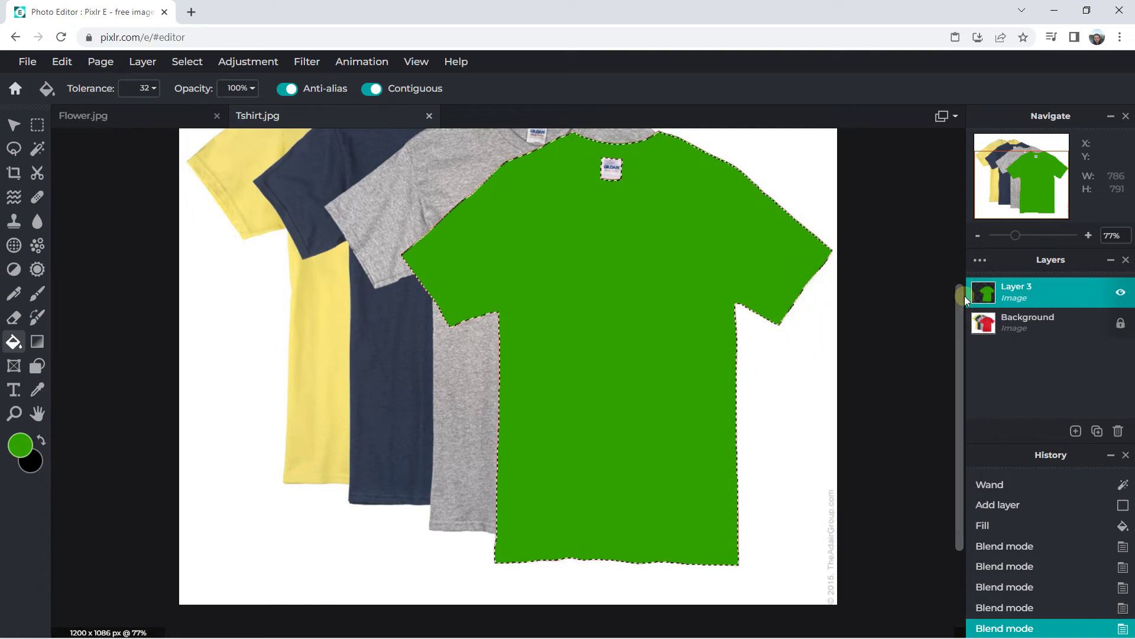
click(1116, 430)
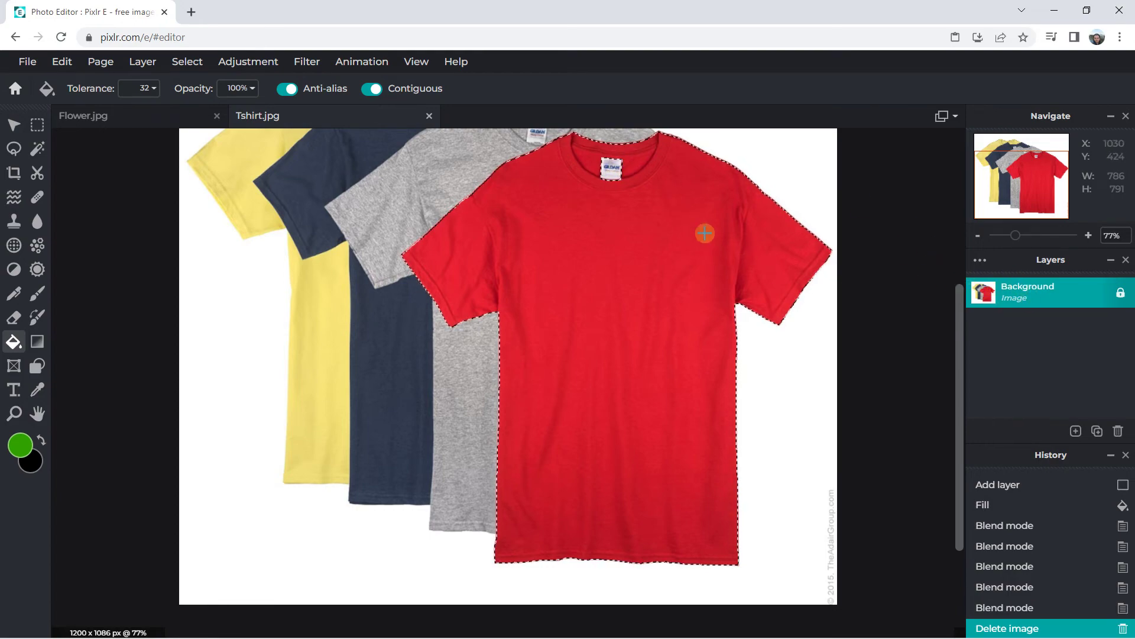
Apply a Hue & saturation adjustment at hue 132 to turn the selected shirt green
click(253, 62)
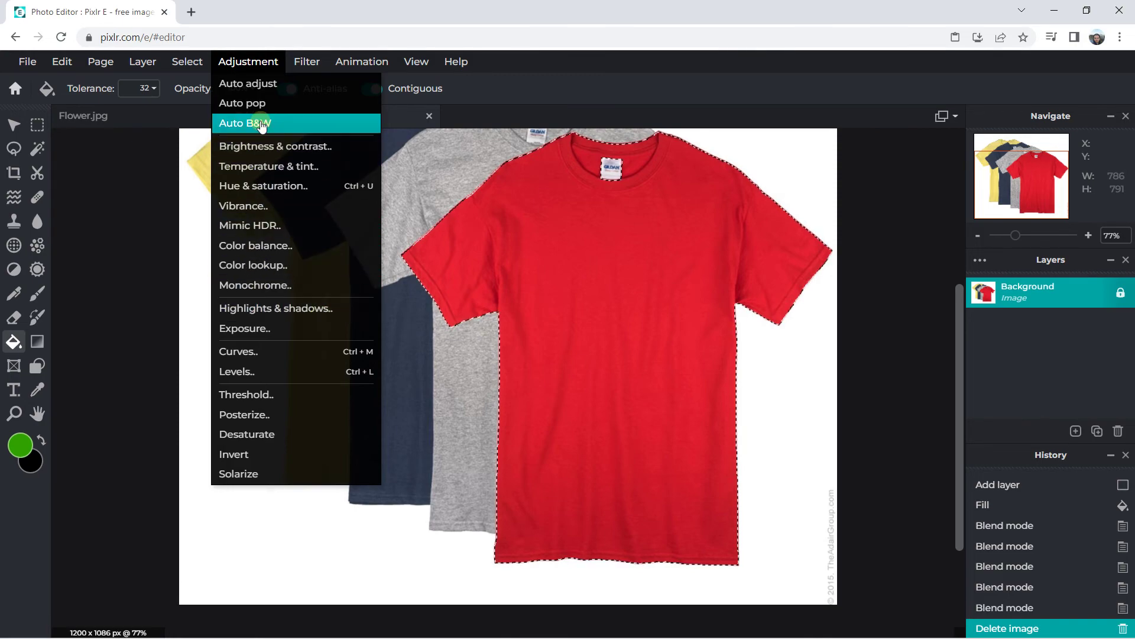
click(261, 186)
drag(505, 275, 821, 155)
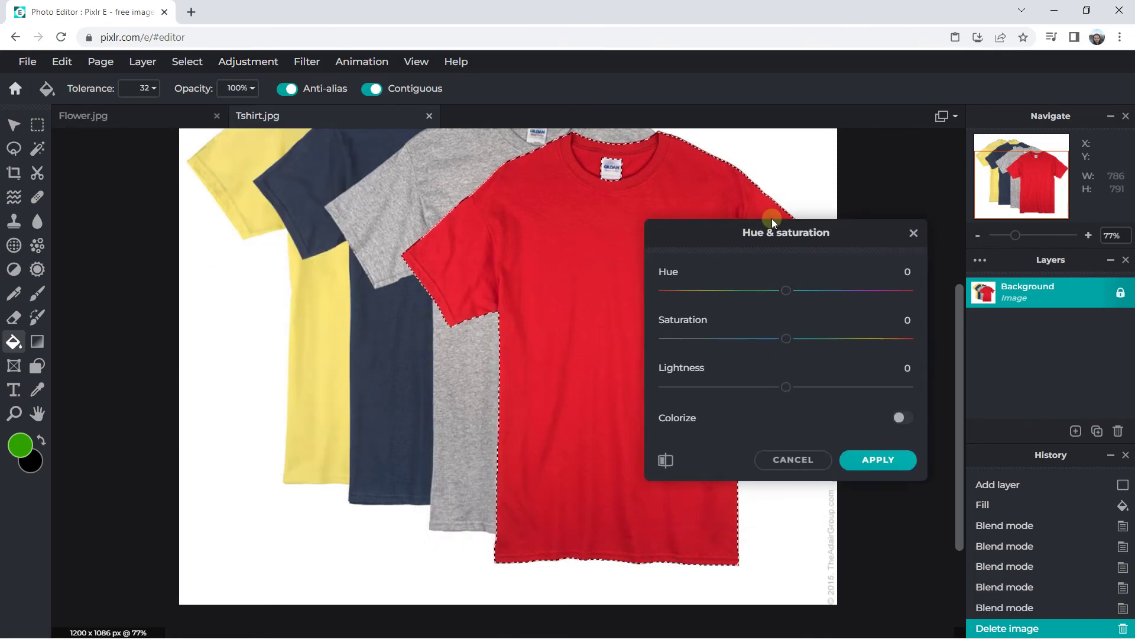
mouse_move(875, 224)
mouse_down()
mouse_move(988, 226)
mouse_move(967, 229)
mouse_up()
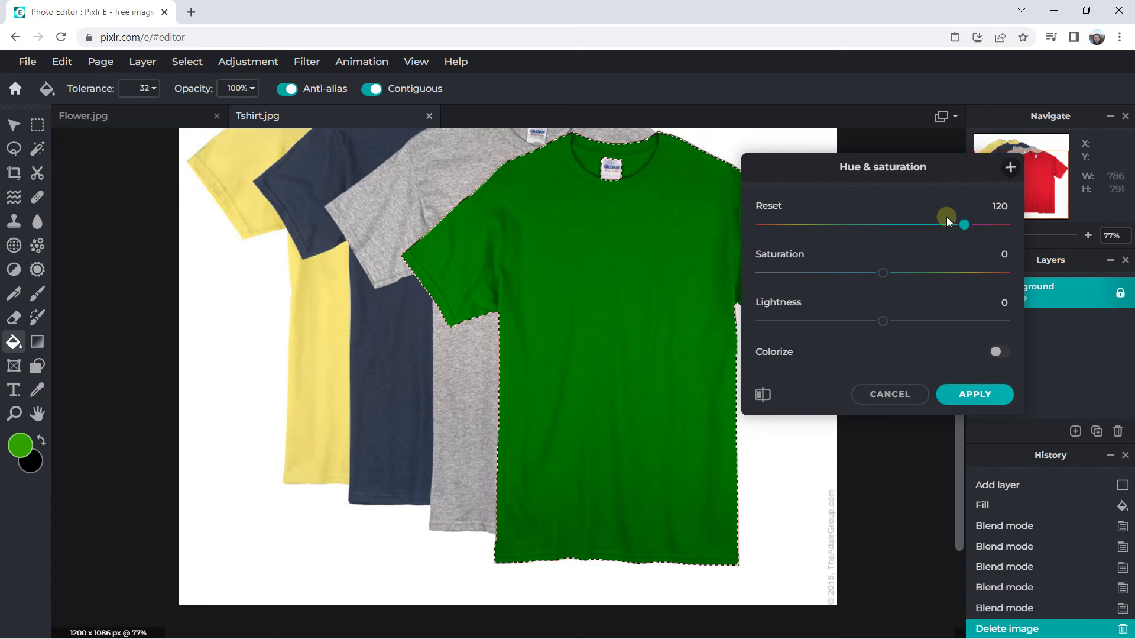
mouse_move(961, 231)
mouse_down()
mouse_move(749, 223)
mouse_move(958, 226)
mouse_up()
click(982, 397)
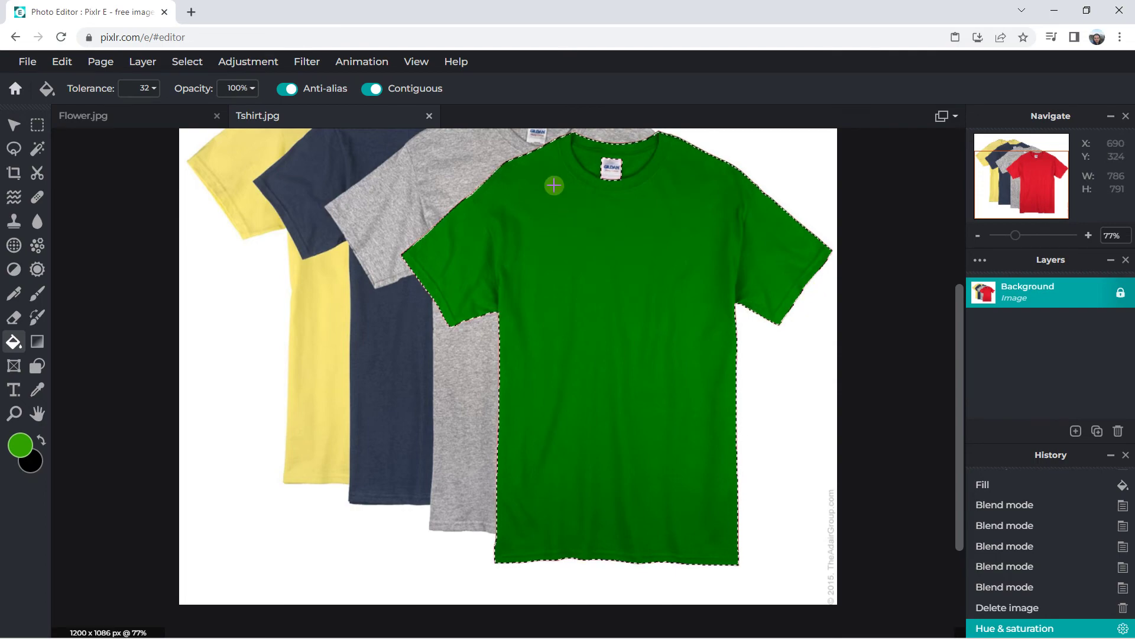
click(183, 64)
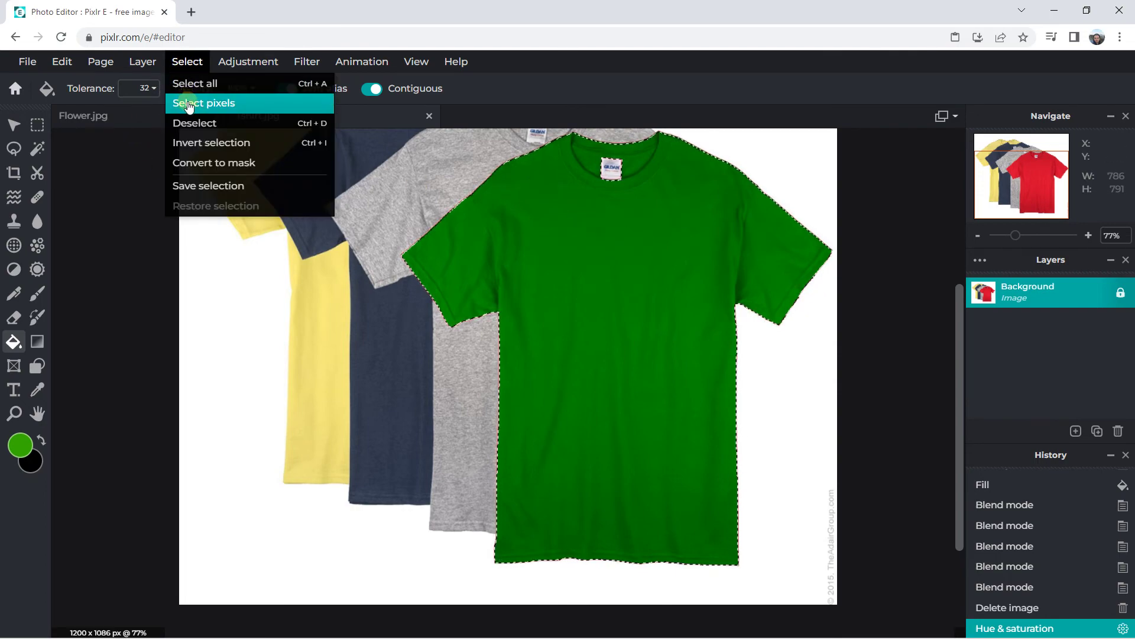
Deselect the shirt and zoom in and out to compare it with the other shirts
click(202, 124)
scroll(664, 185, up, 2)
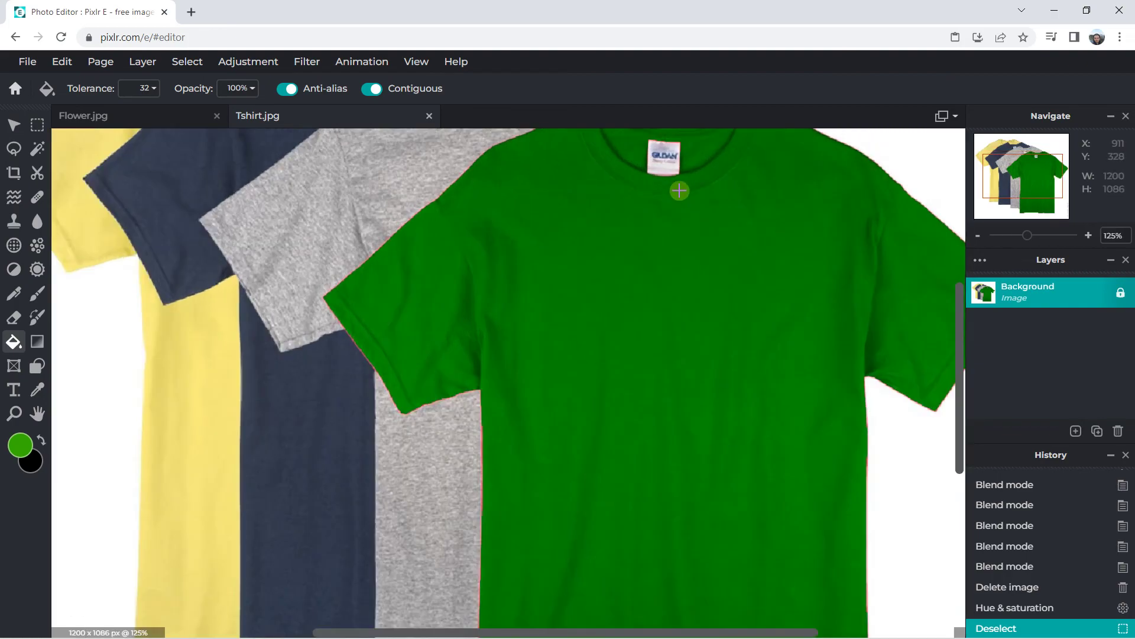
scroll(680, 188, up, 2)
scroll(686, 205, up, 2)
scroll(713, 215, down, 3)
scroll(712, 217, down, 2)
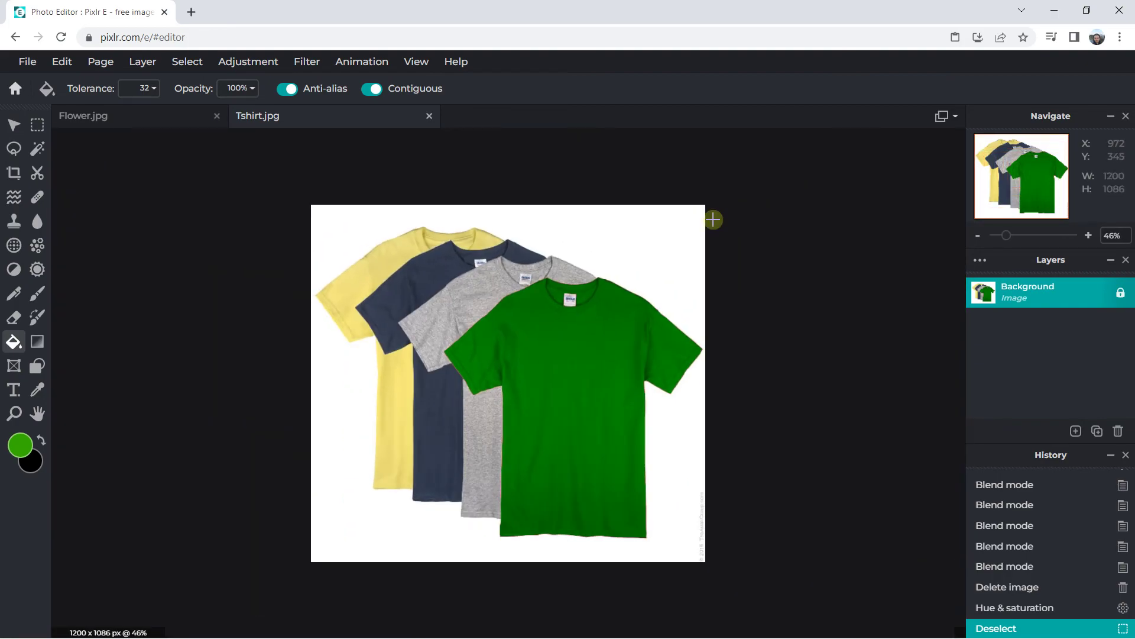
scroll(635, 317, up, 2)
scroll(624, 330, up, 1)
scroll(644, 277, up, 1)
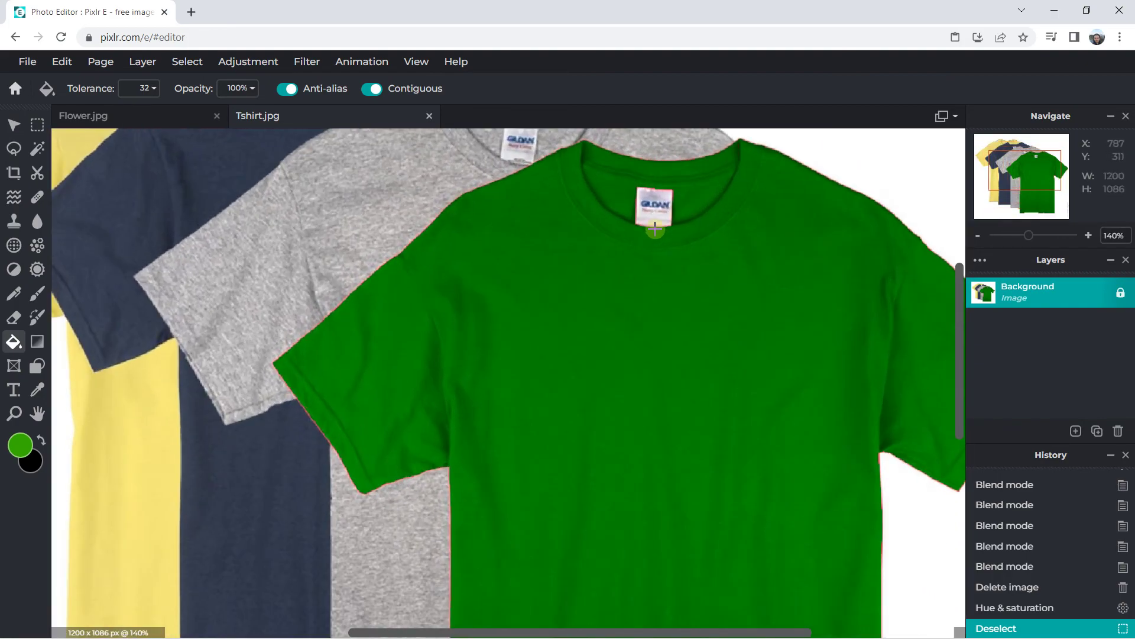
scroll(655, 231, down, 1)
scroll(654, 230, down, 2)
scroll(654, 229, down, 1)
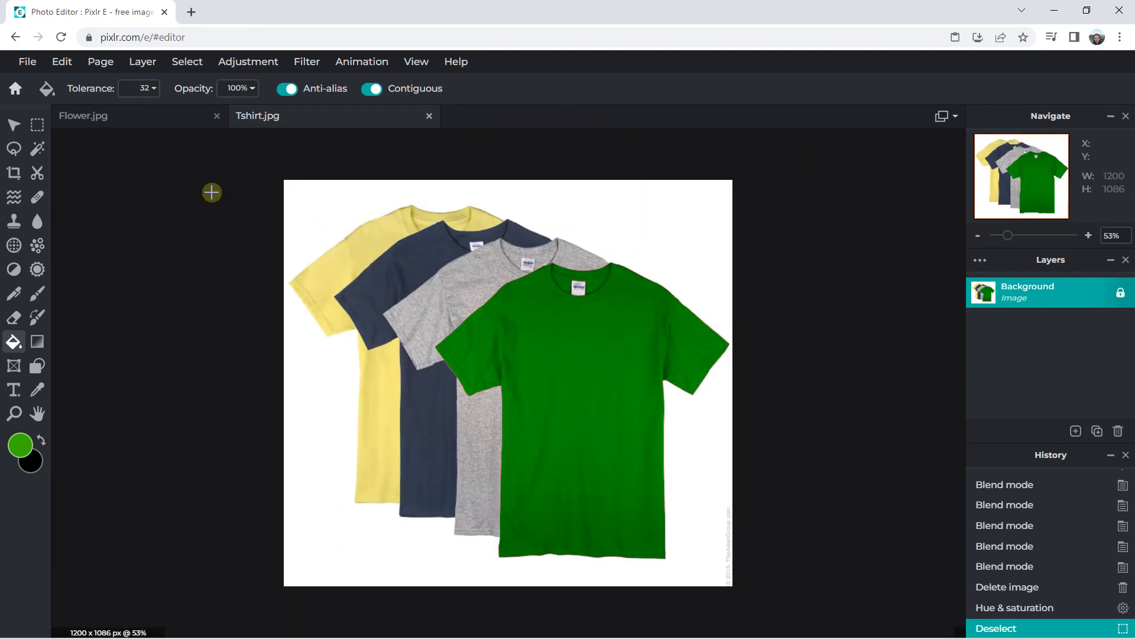
click(17, 126)
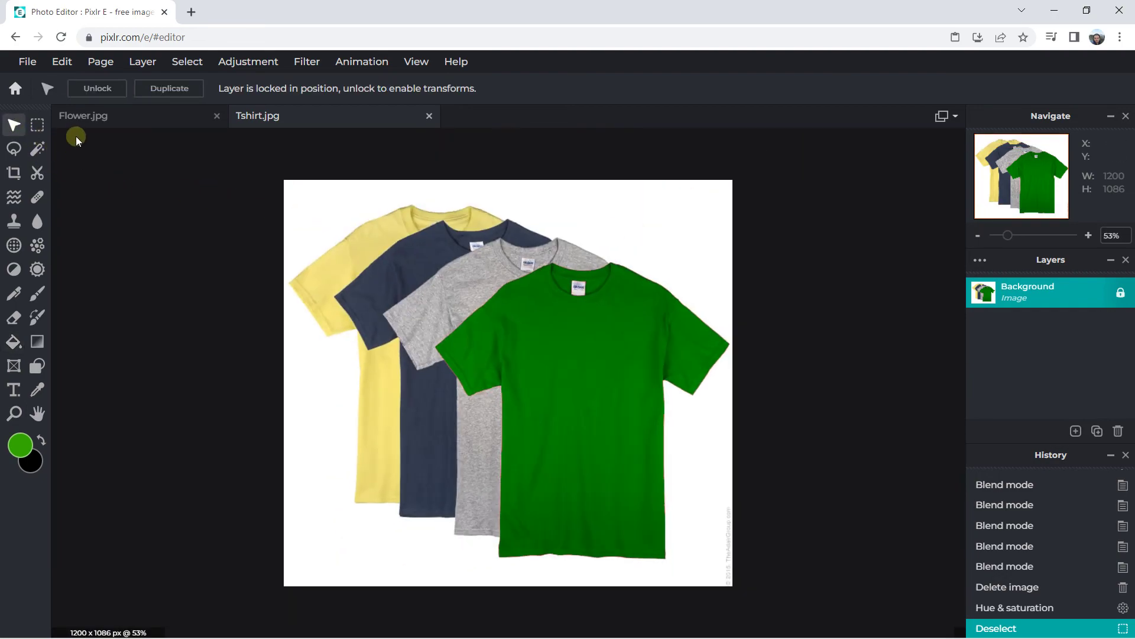